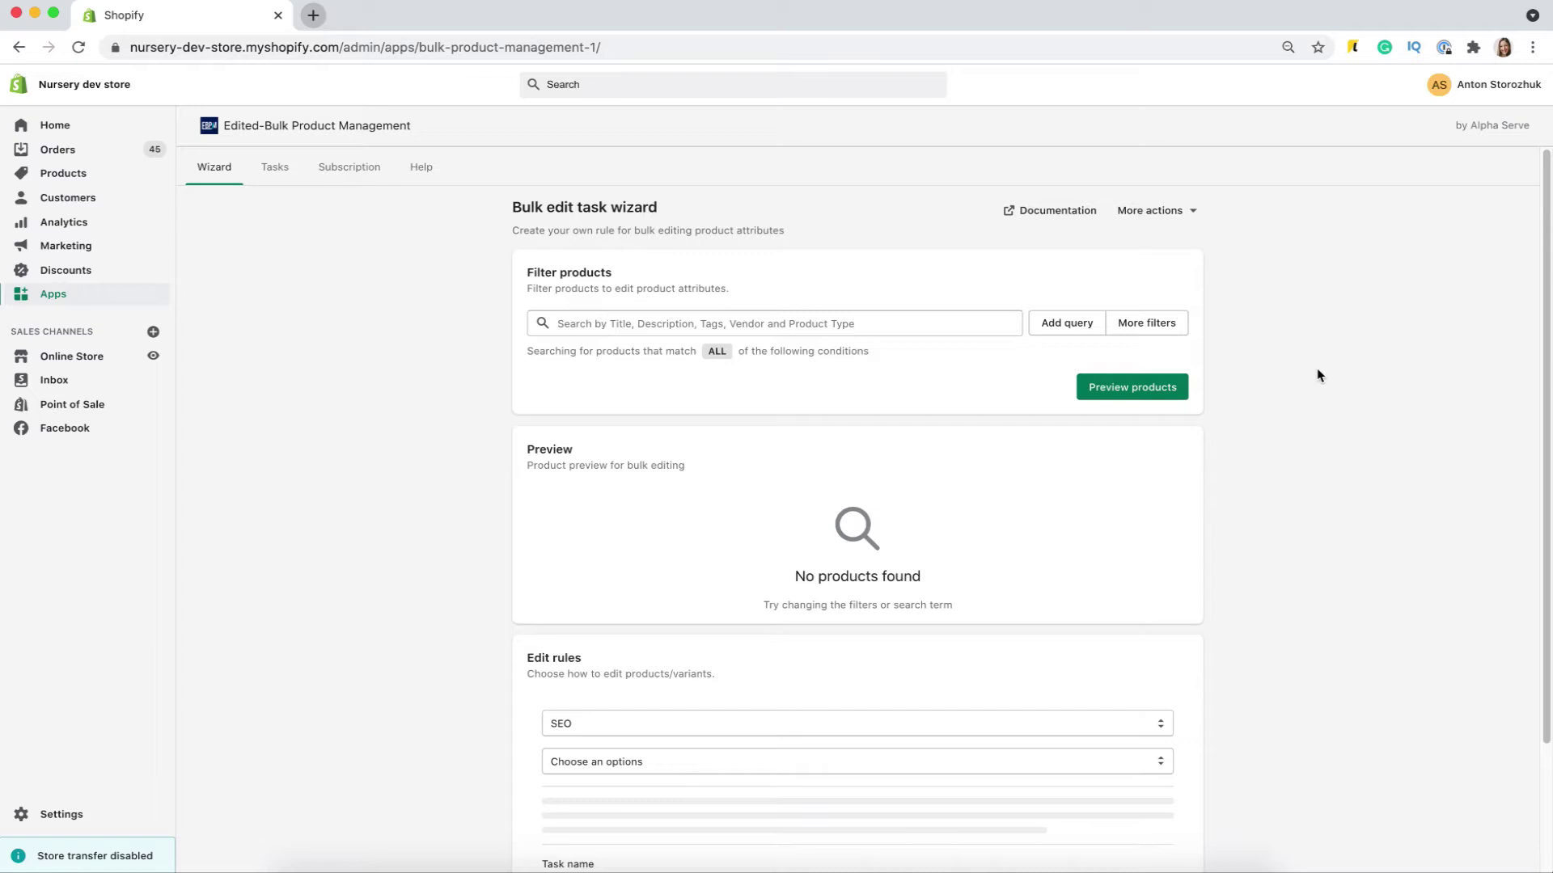
Add a filter limiting products to the Men stuff collection
{"action": "left_click", "coordinate": [921, 332]}
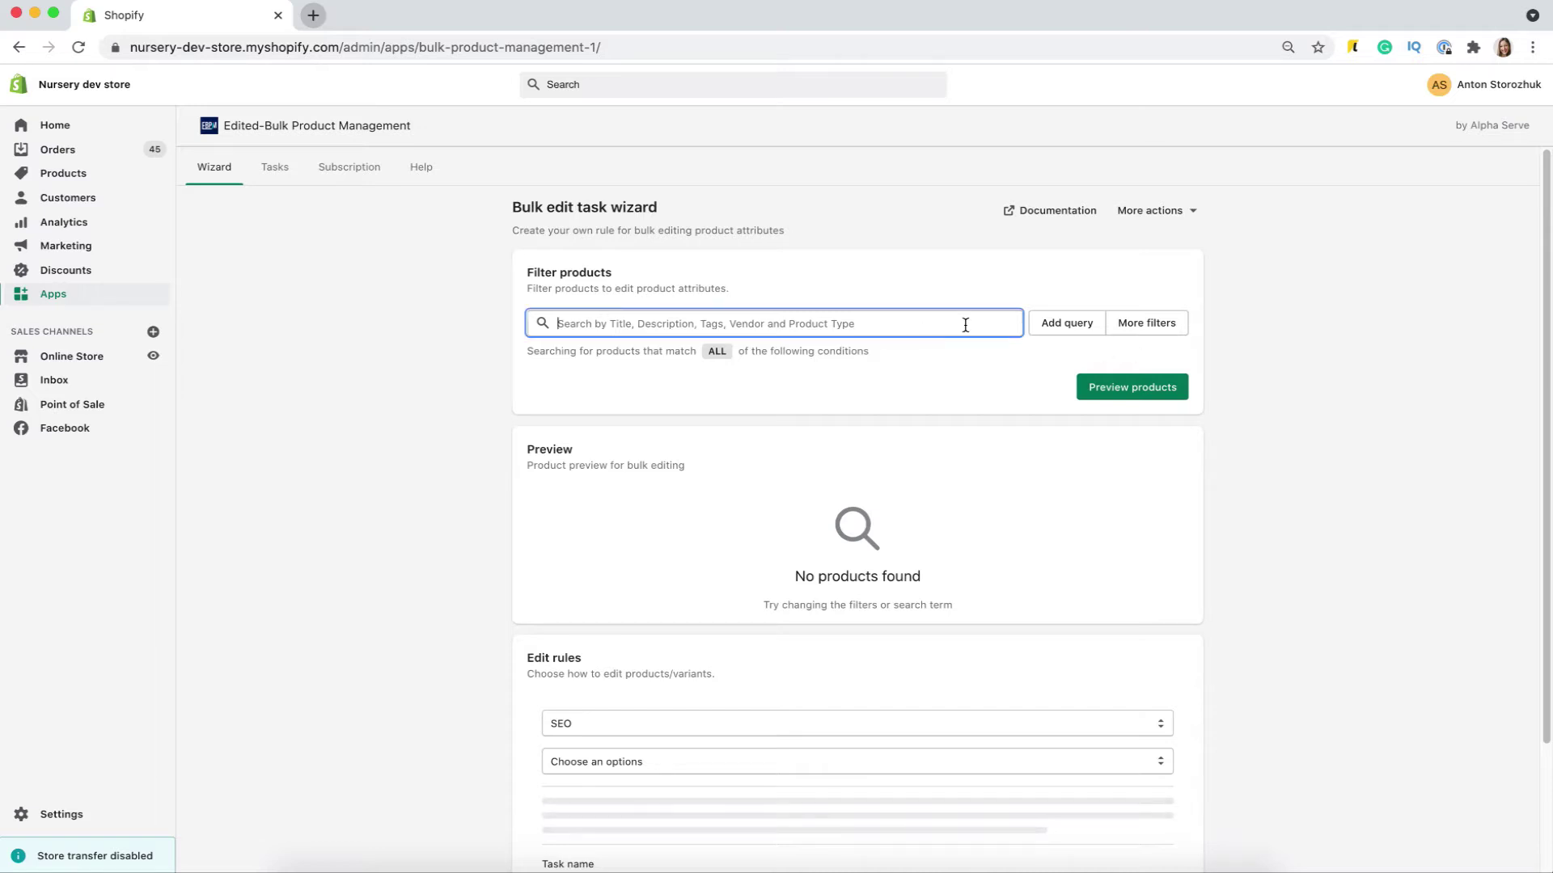
{"action": "left_click", "coordinate": [1147, 324]}
{"action": "left_click", "coordinate": [1334, 288]}
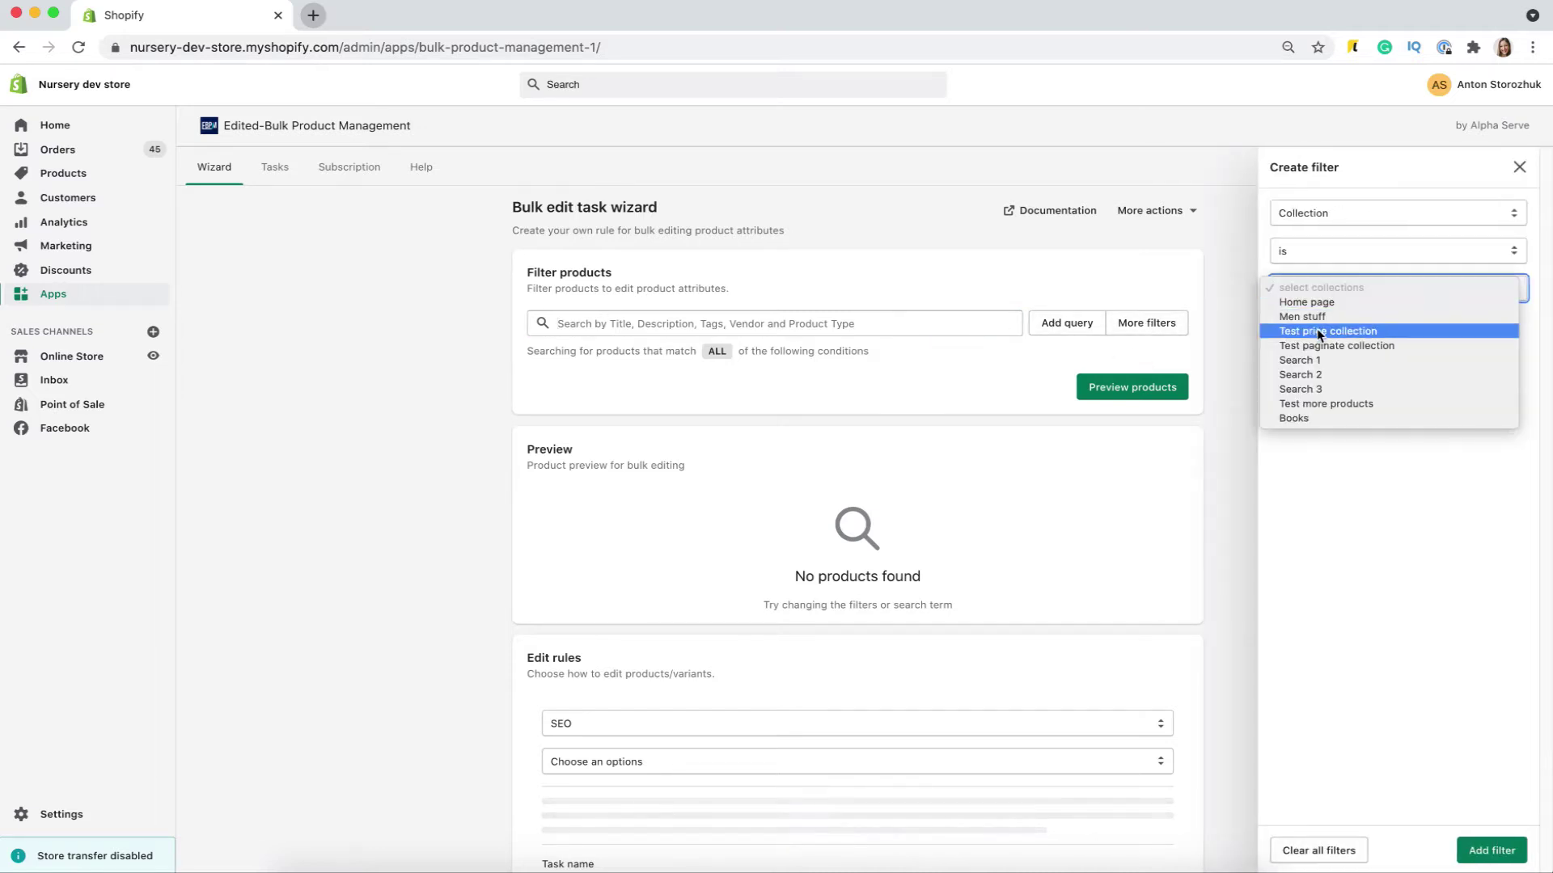
{"action": "left_click", "coordinate": [1301, 316]}
{"action": "left_click", "coordinate": [1491, 850]}
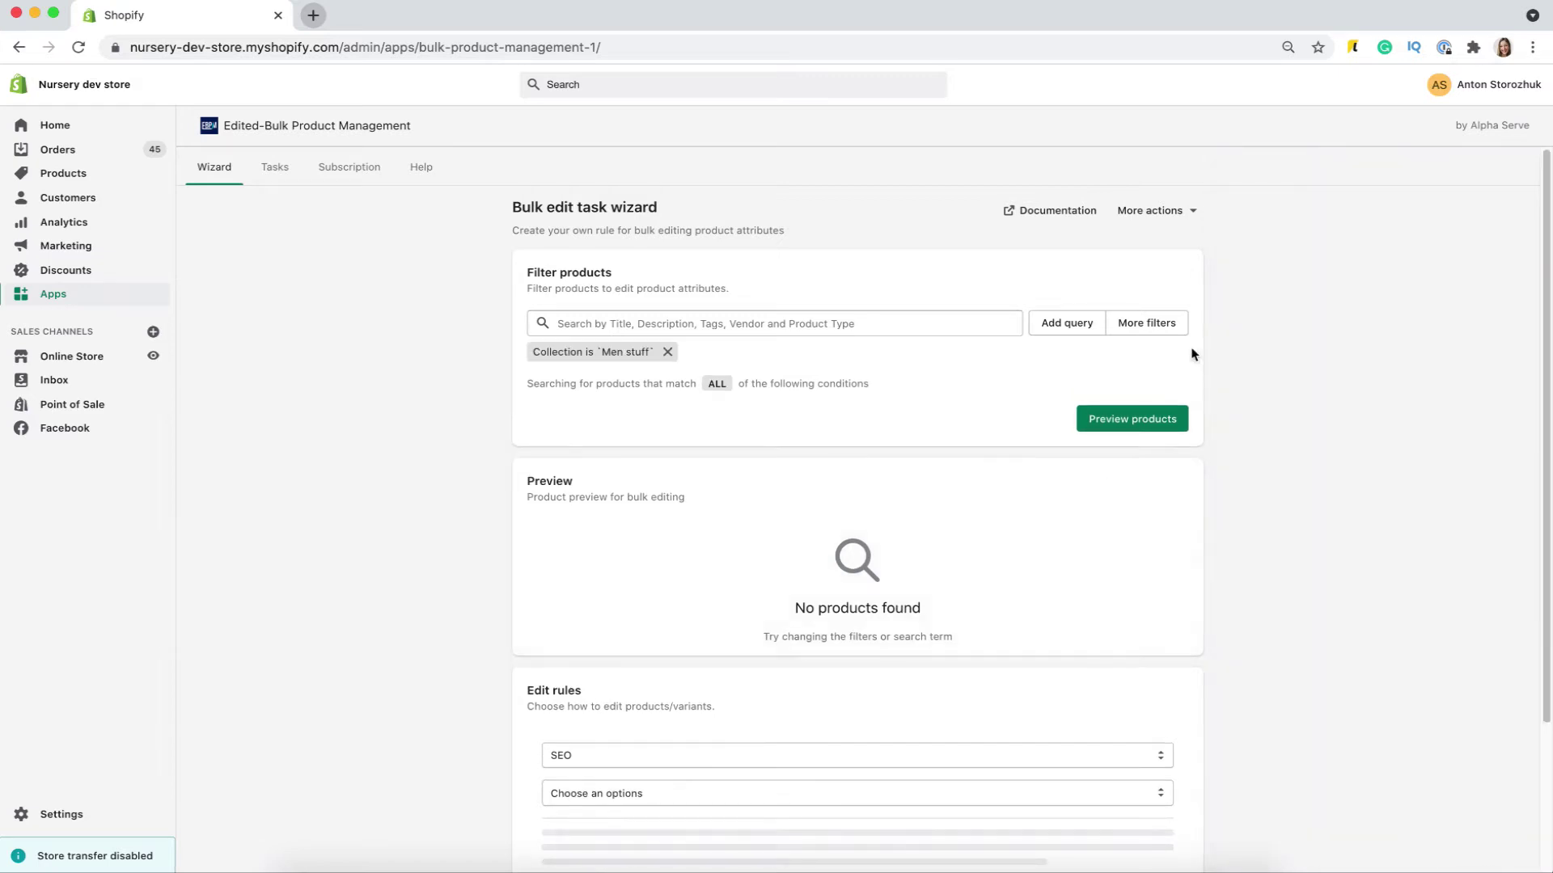
Add a Price more than 10 filter and preview the matching products
{"action": "left_click", "coordinate": [1146, 323]}
{"action": "left_click", "coordinate": [1332, 213]}
{"action": "left_click", "coordinate": [1316, 323]}
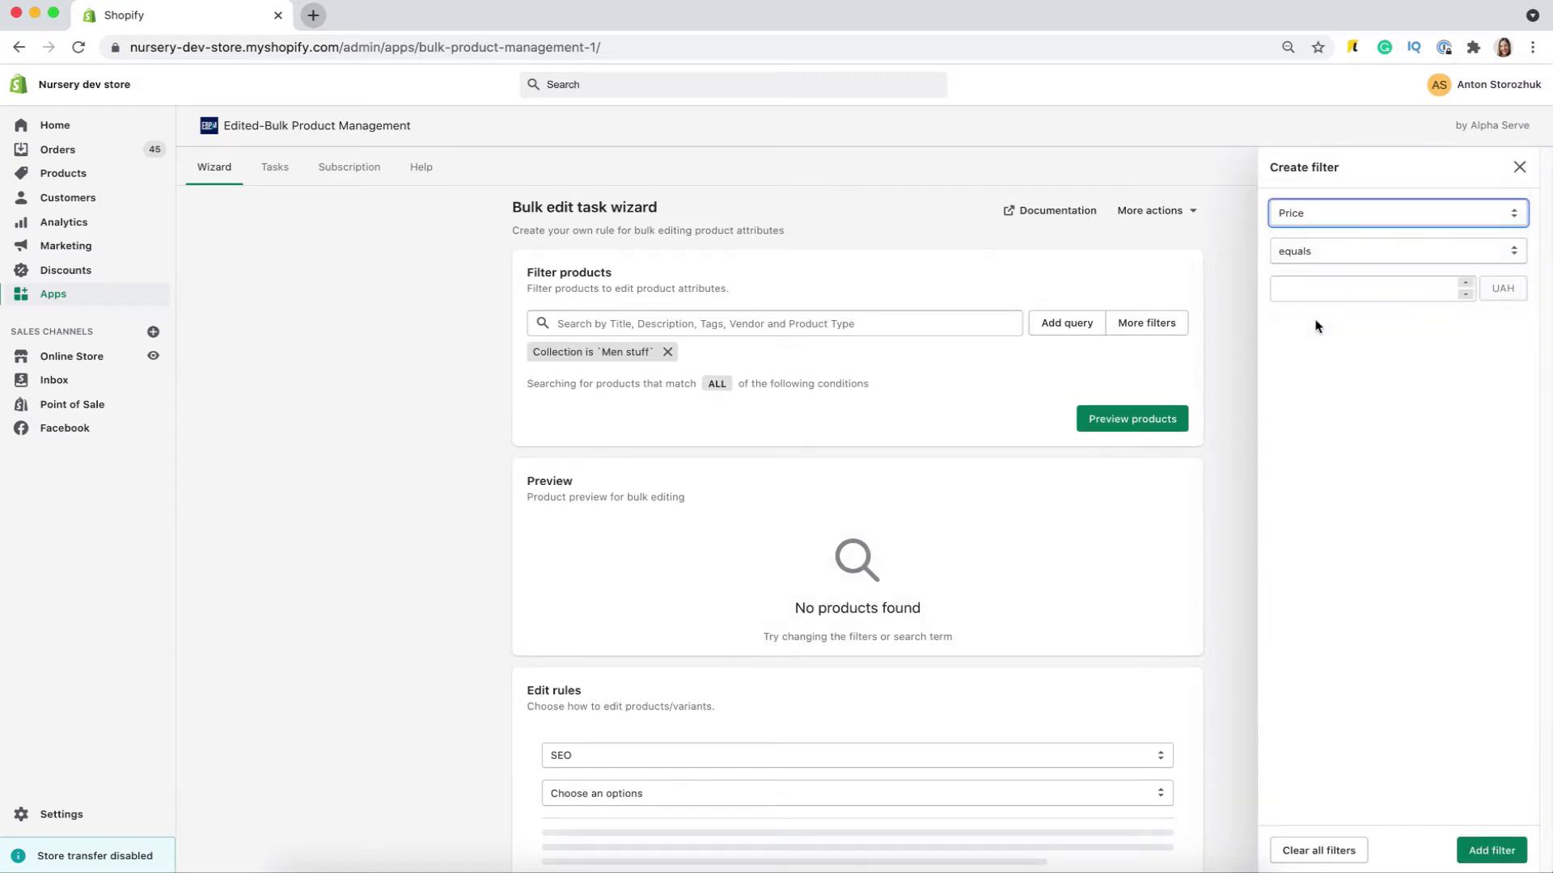
{"action": "left_click", "coordinate": [1313, 289]}
{"action": "left_click", "coordinate": [1308, 252]}
{"action": "left_click", "coordinate": [1310, 277]}
{"action": "left_click", "coordinate": [1307, 293]}
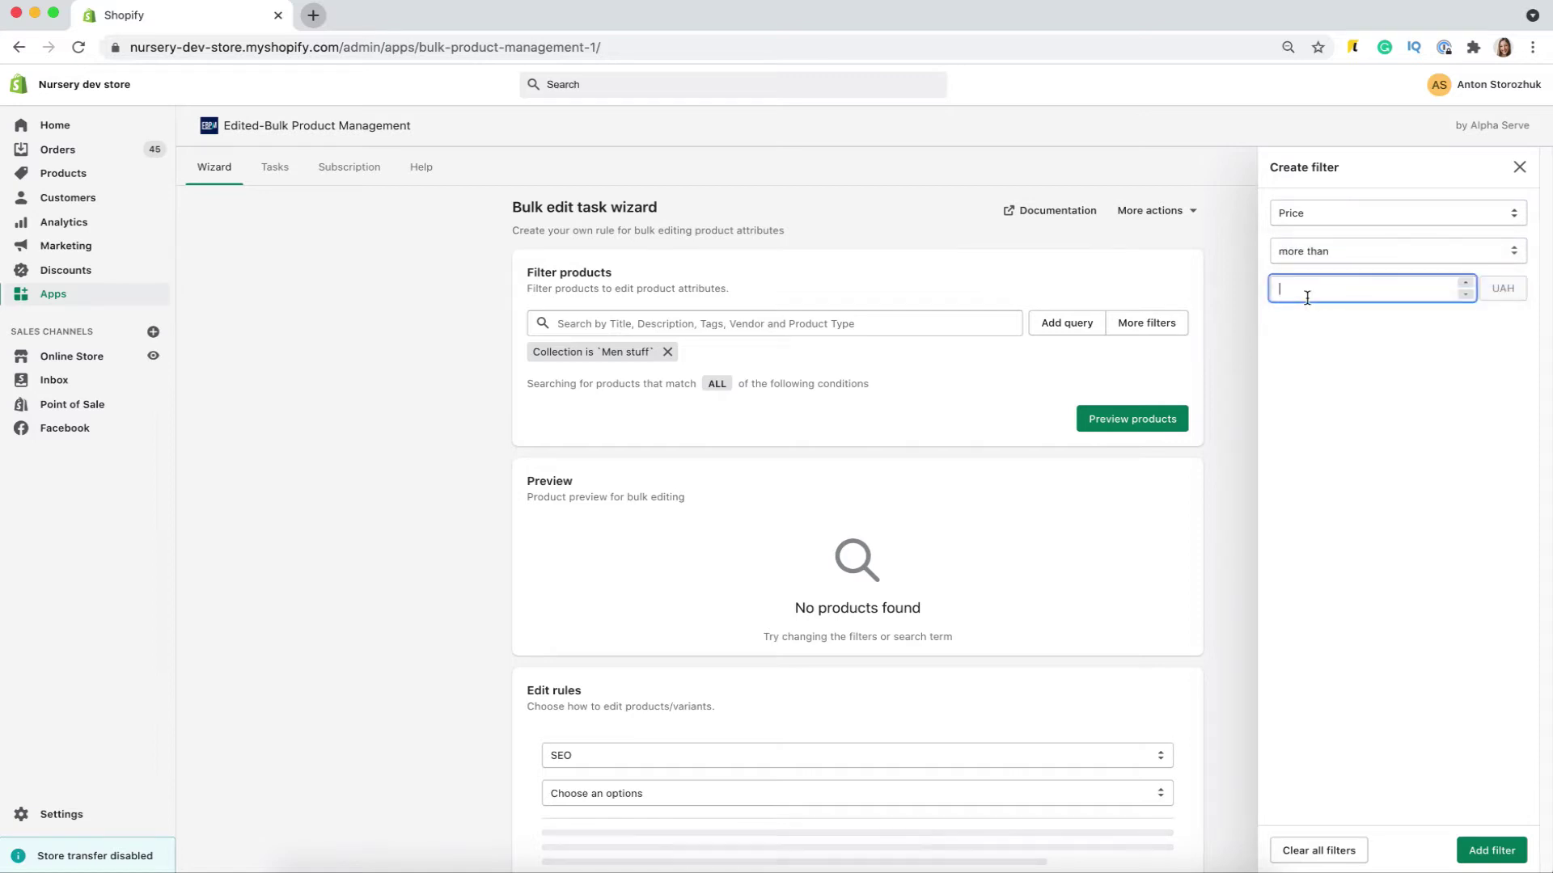
{"action": "type", "text": "10"}
{"action": "left_click", "coordinate": [1495, 849]}
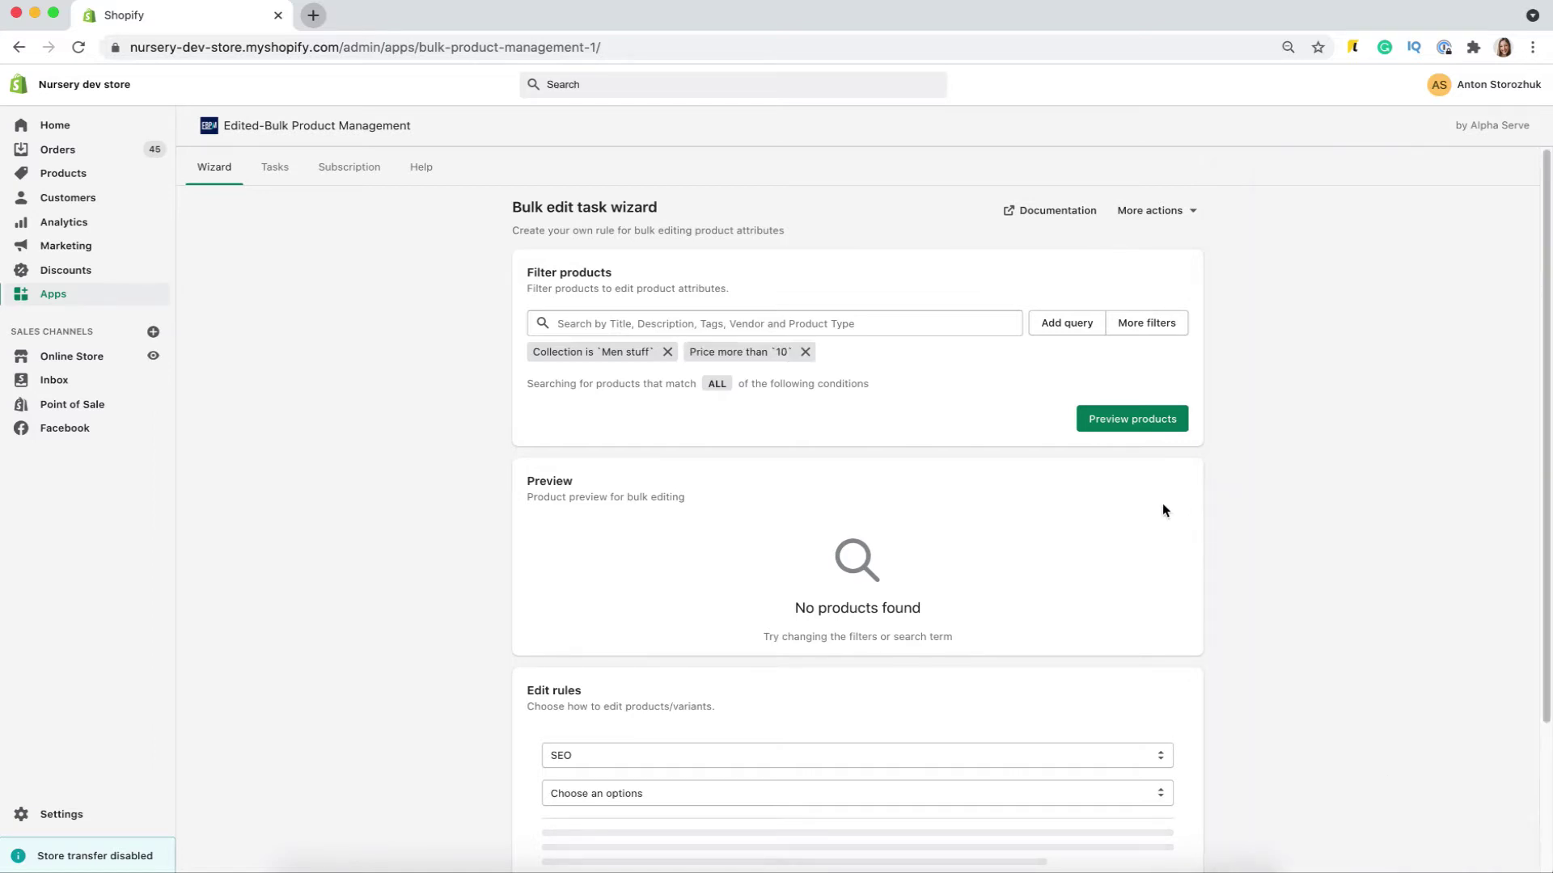
{"action": "left_click", "coordinate": [1110, 422]}
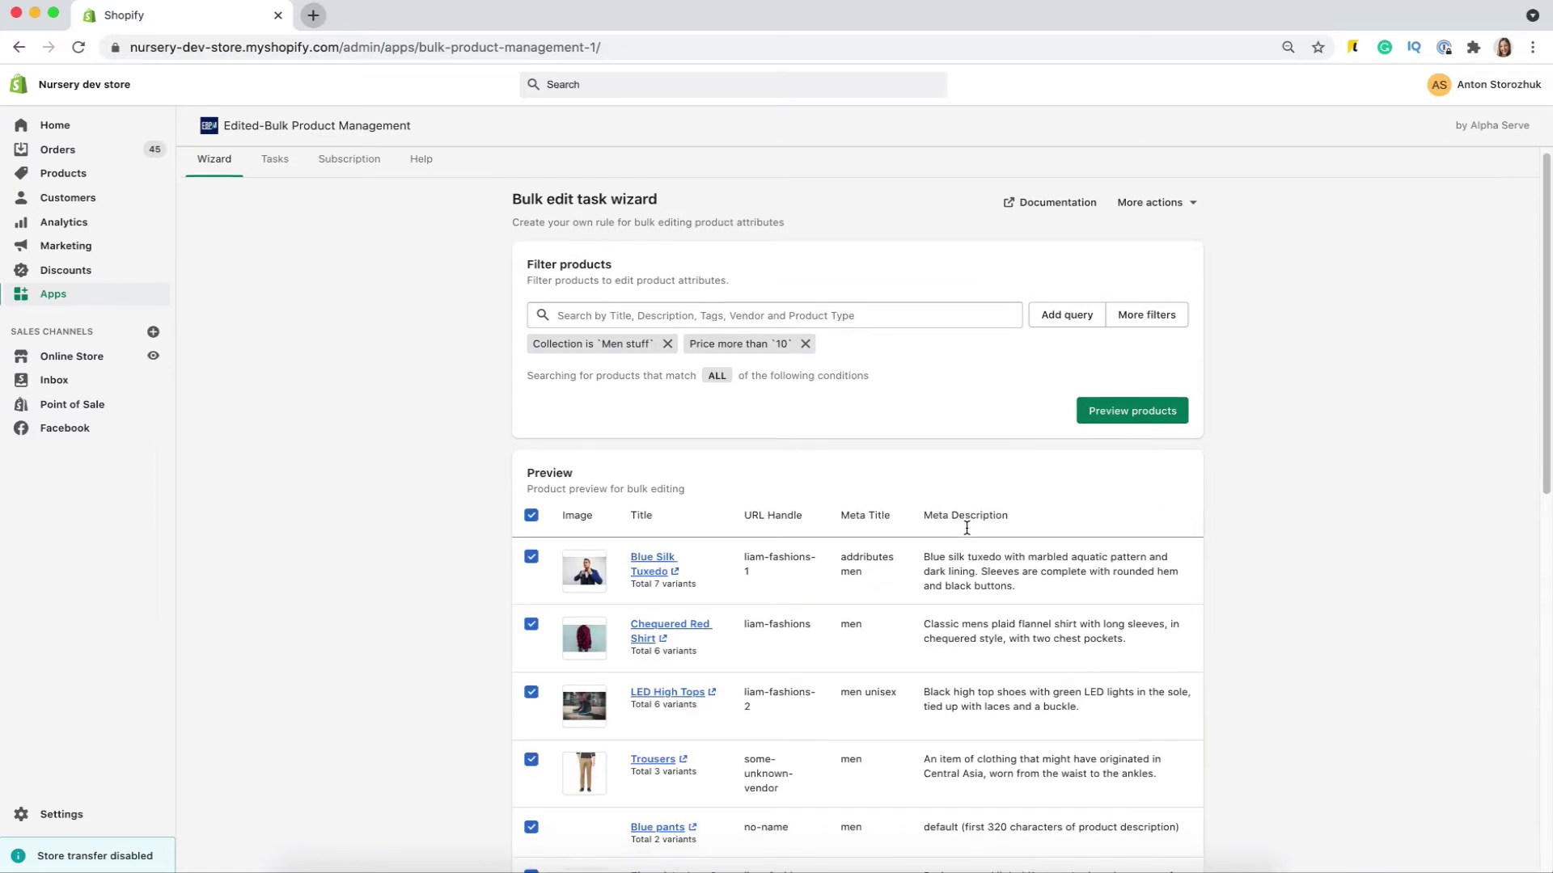
{"action": "scroll", "coordinate": [966, 528], "scroll_direction": "down", "scroll_amount": 6}
{"action": "scroll", "coordinate": [966, 528], "scroll_direction": "down", "scroll_amount": 1}
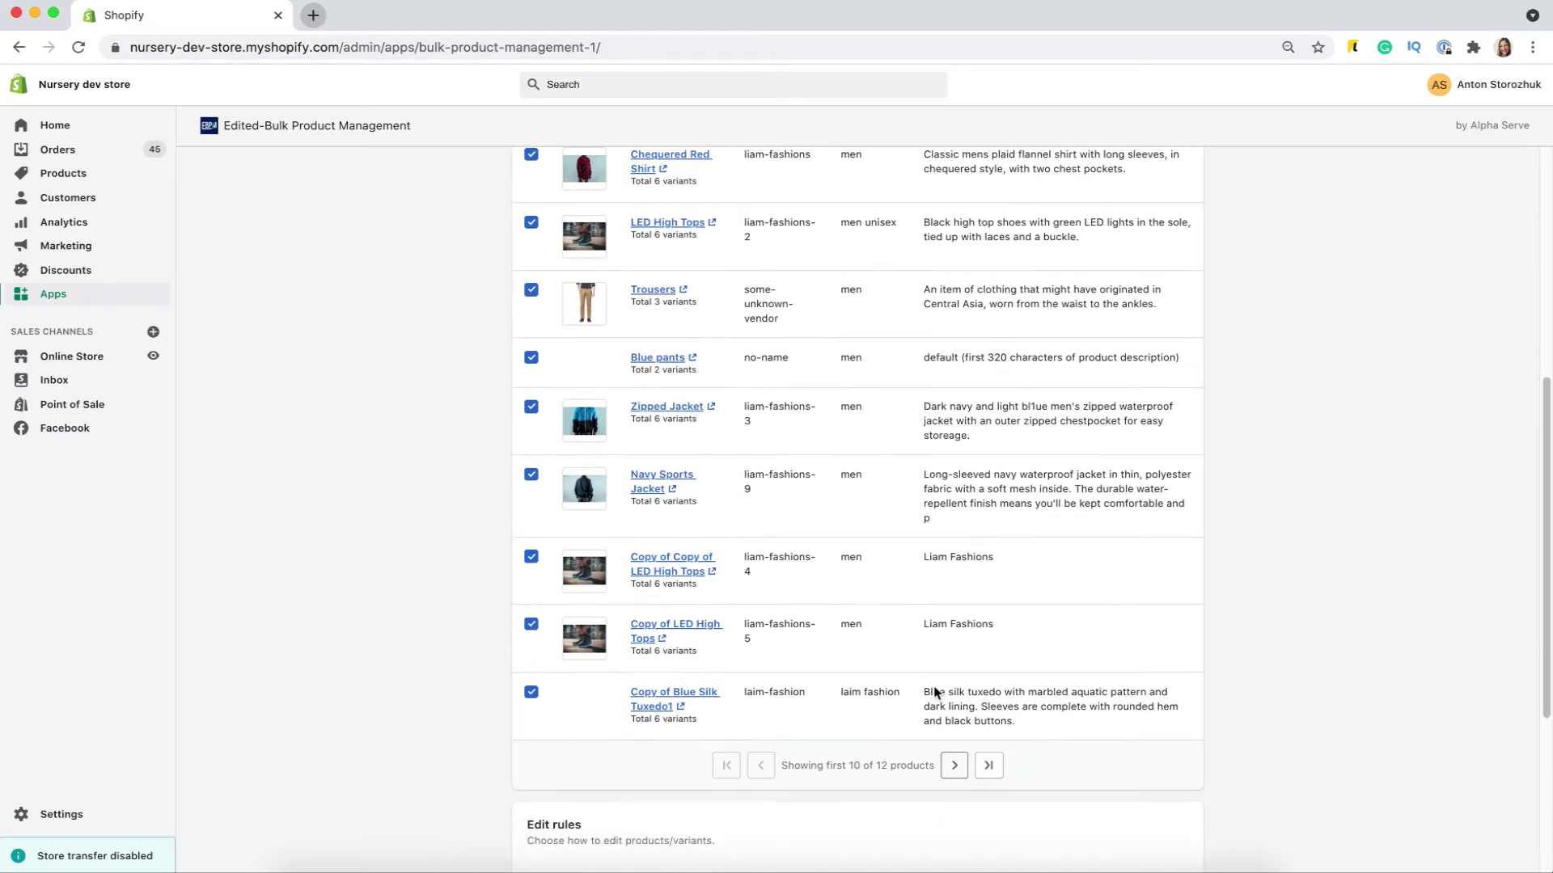
{"action": "scroll", "coordinate": [934, 745], "scroll_direction": "up", "scroll_amount": 6}
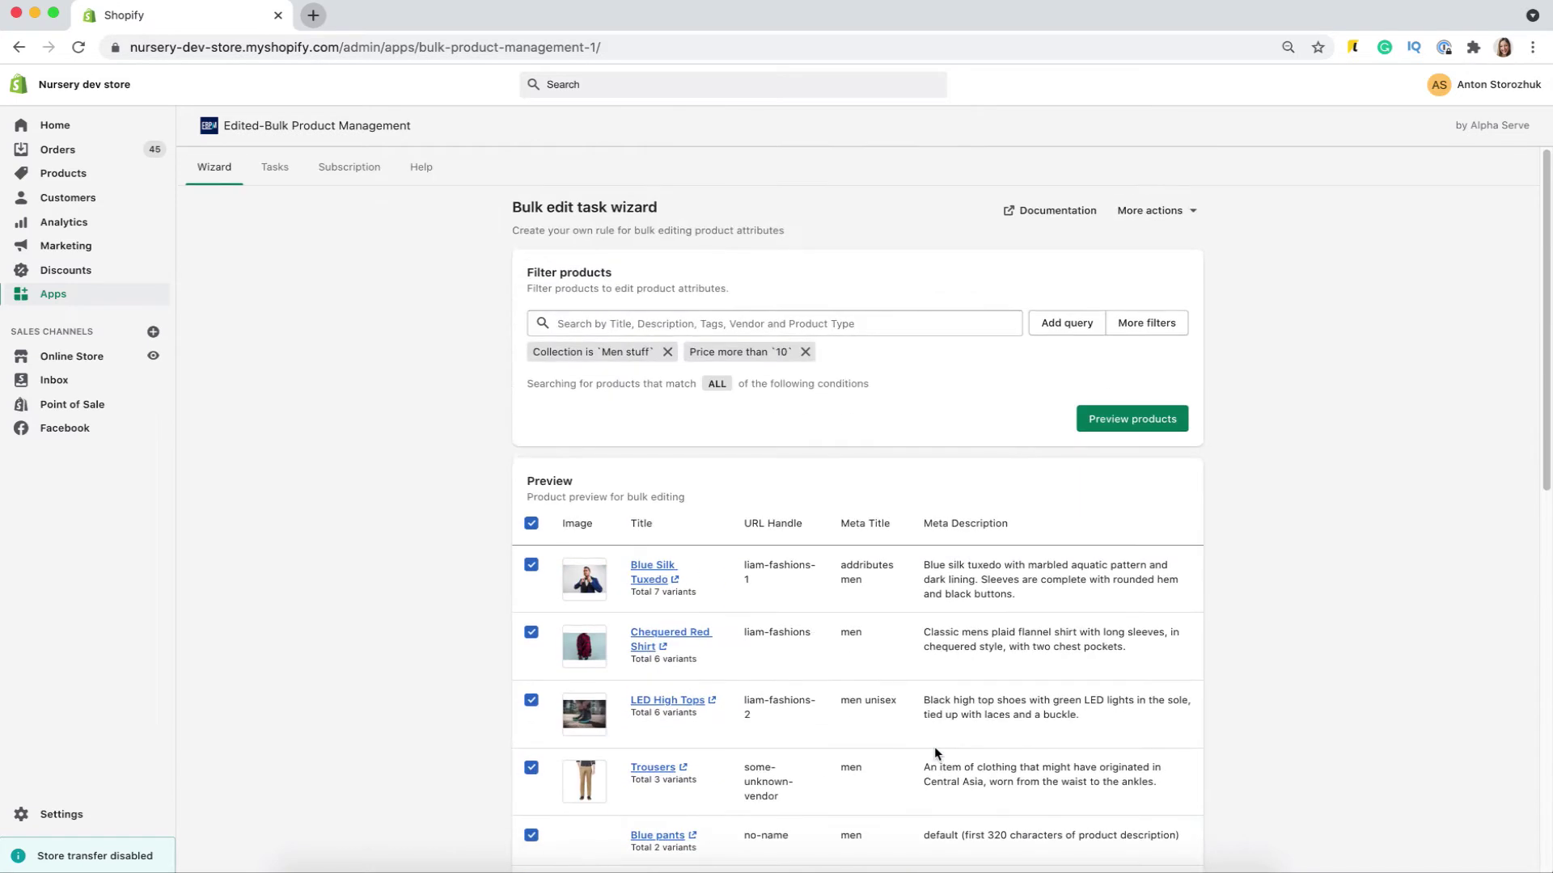
{"action": "left_click", "coordinate": [719, 387]}
{"action": "left_click", "coordinate": [1132, 429]}
{"action": "scroll", "coordinate": [985, 560], "scroll_direction": "down", "scroll_amount": 10}
{"action": "scroll", "coordinate": [986, 559], "scroll_direction": "down", "scroll_amount": 1}
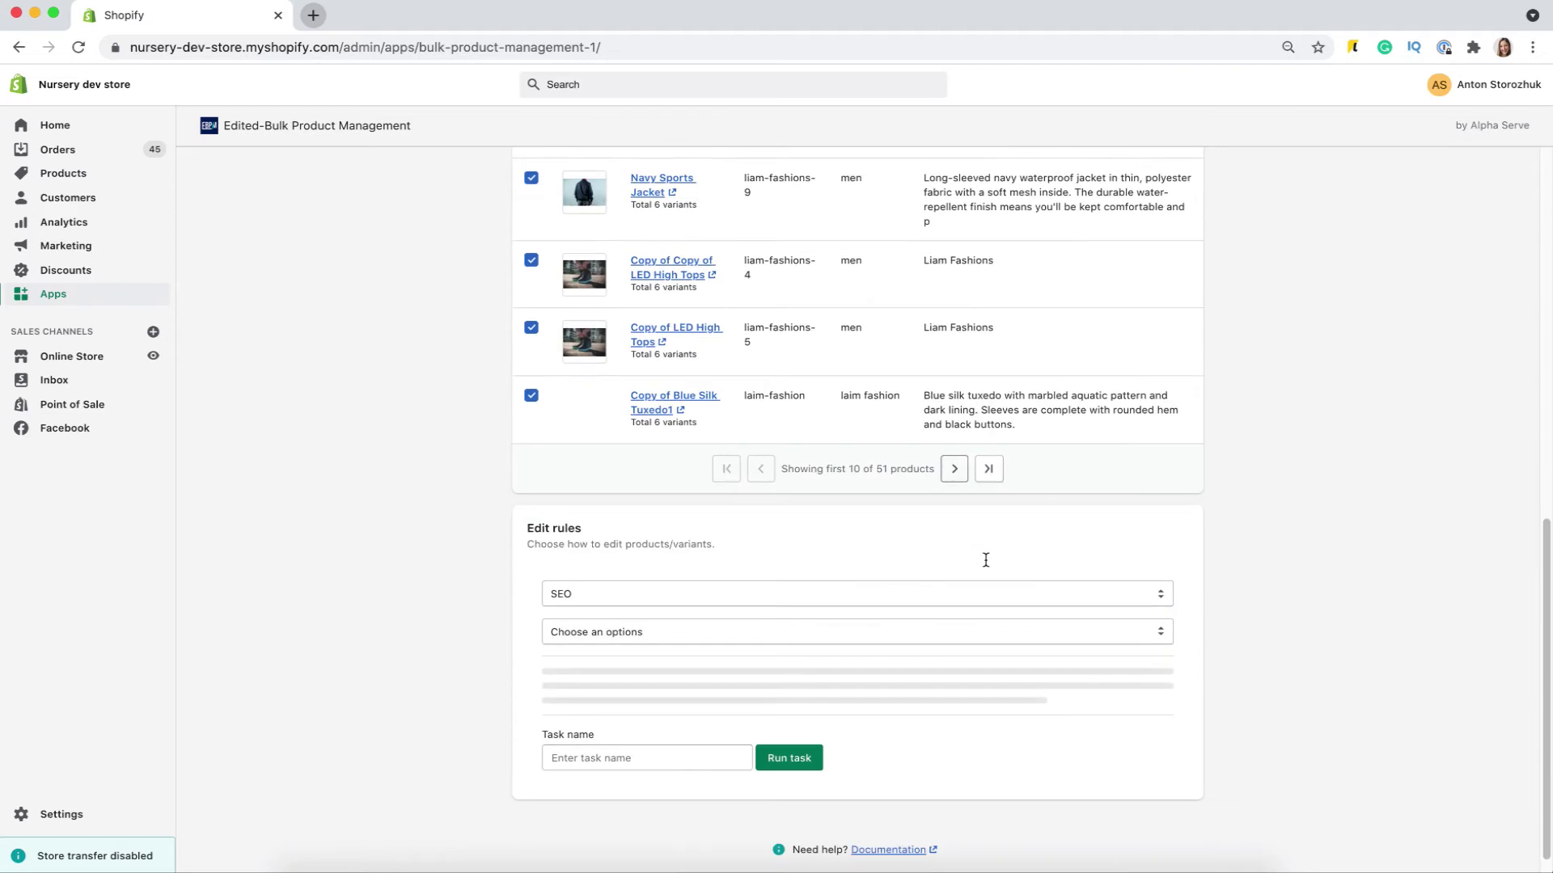
{"action": "scroll", "coordinate": [925, 468], "scroll_direction": "up", "scroll_amount": 10}
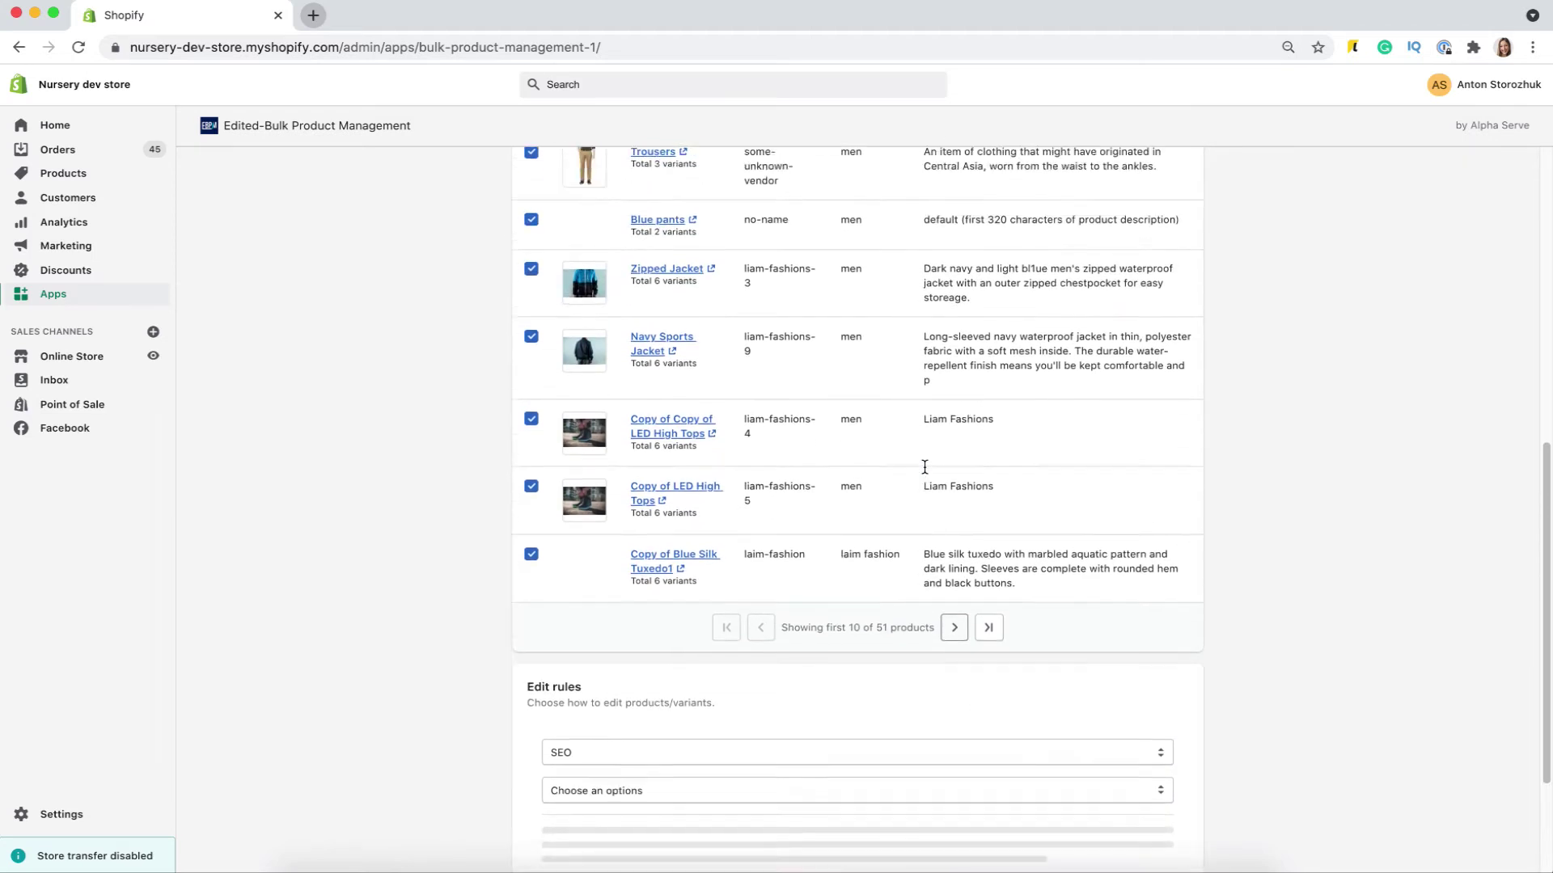
{"action": "left_click", "coordinate": [710, 372]}
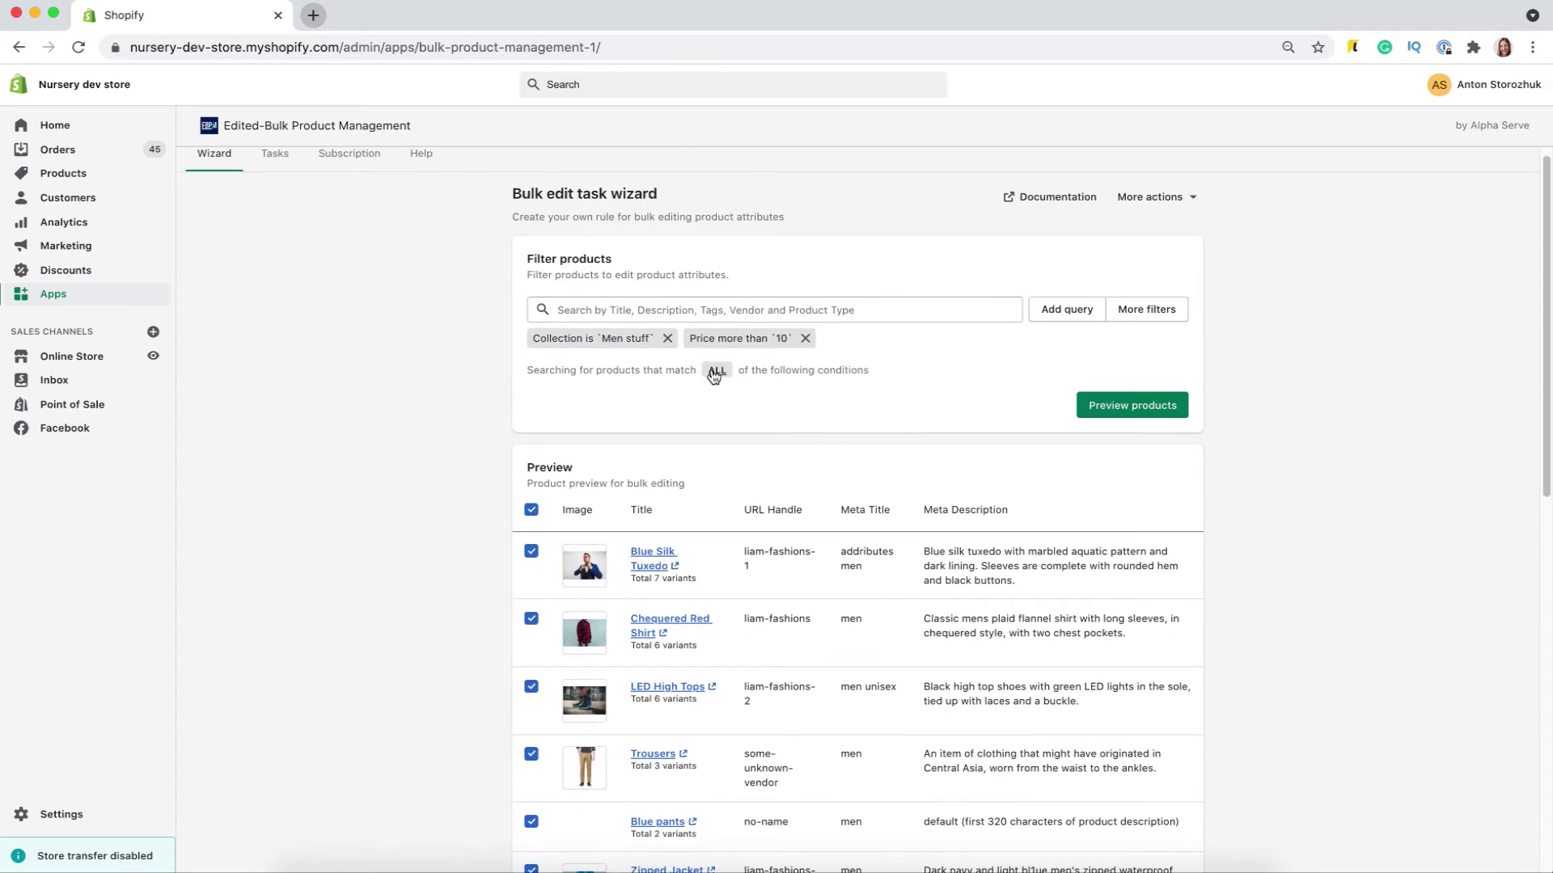
{"action": "left_click", "coordinate": [1109, 415]}
{"action": "scroll", "coordinate": [1012, 616], "scroll_direction": "down", "scroll_amount": 7}
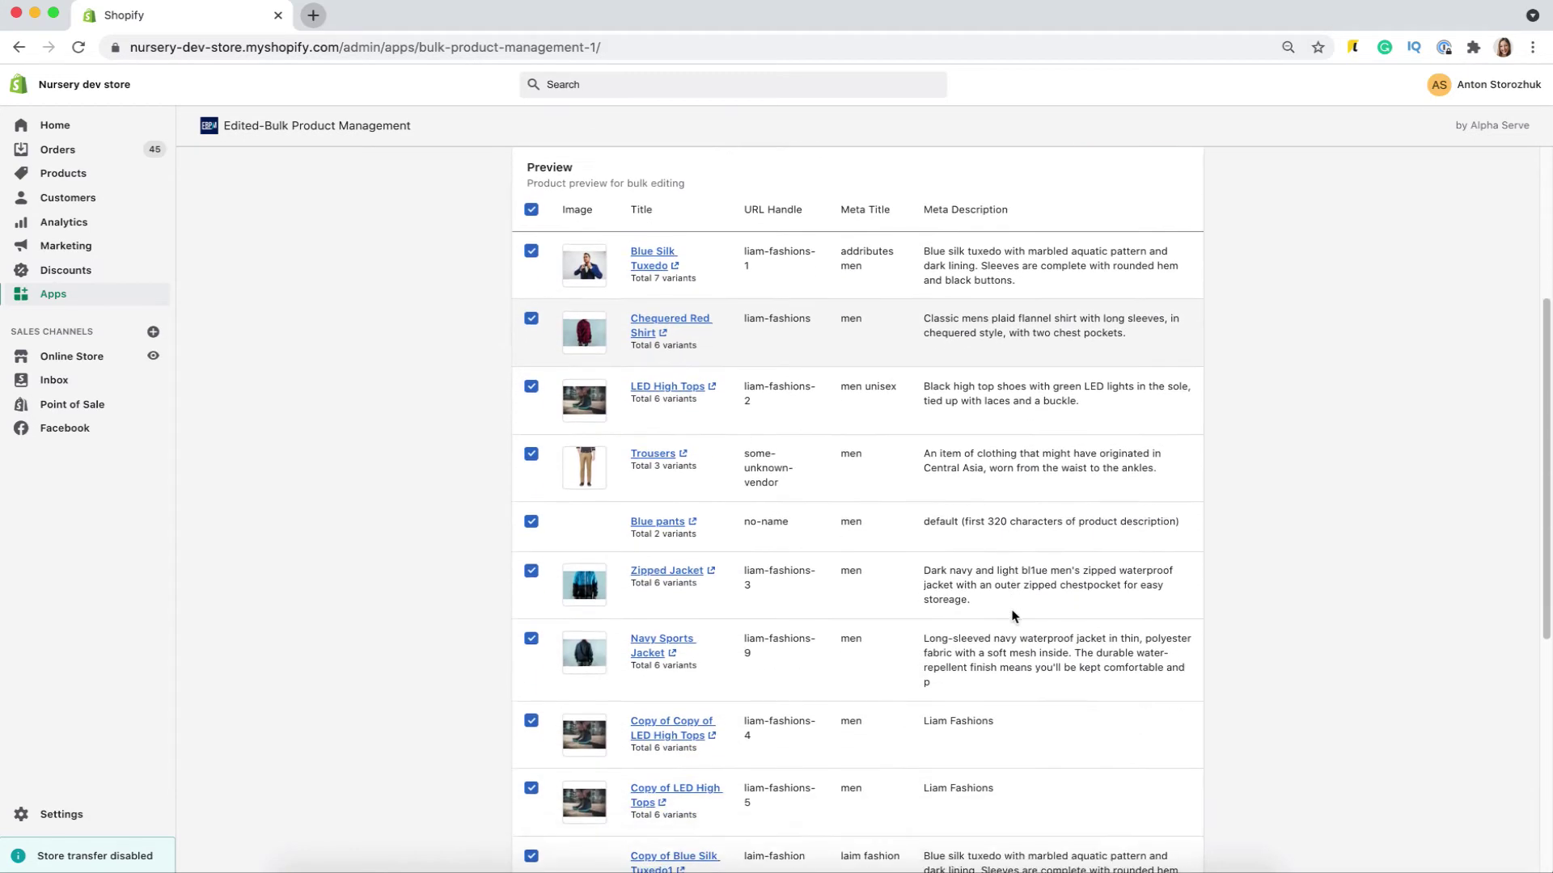
{"action": "scroll", "coordinate": [1012, 616], "scroll_direction": "down", "scroll_amount": 3}
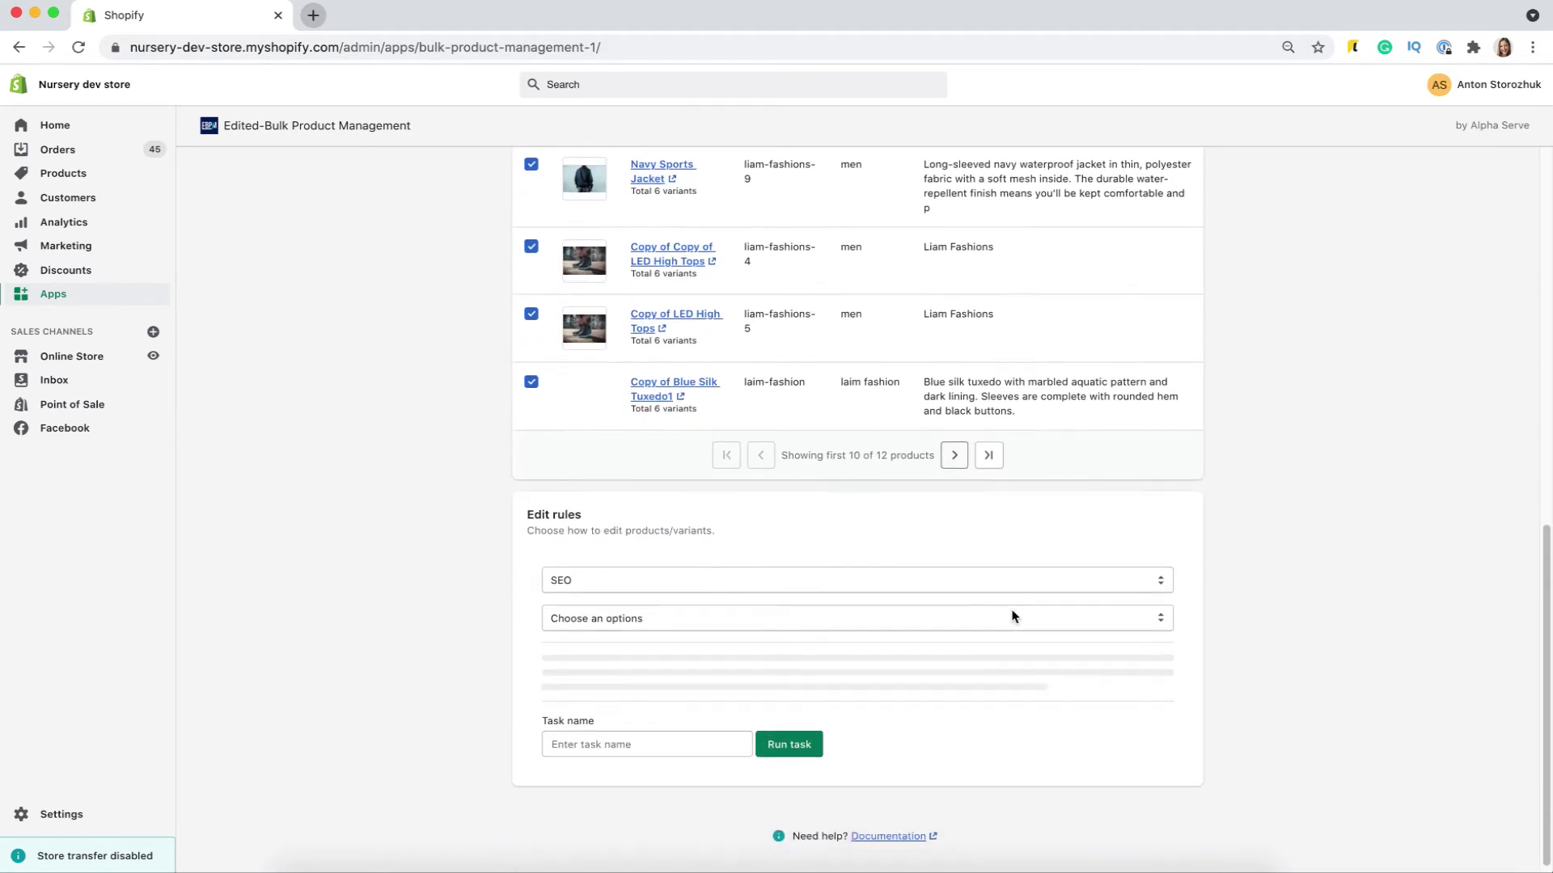
Set the edit rule to increase prices by a fixed amount of 15 UAH
{"action": "left_click", "coordinate": [985, 586]}
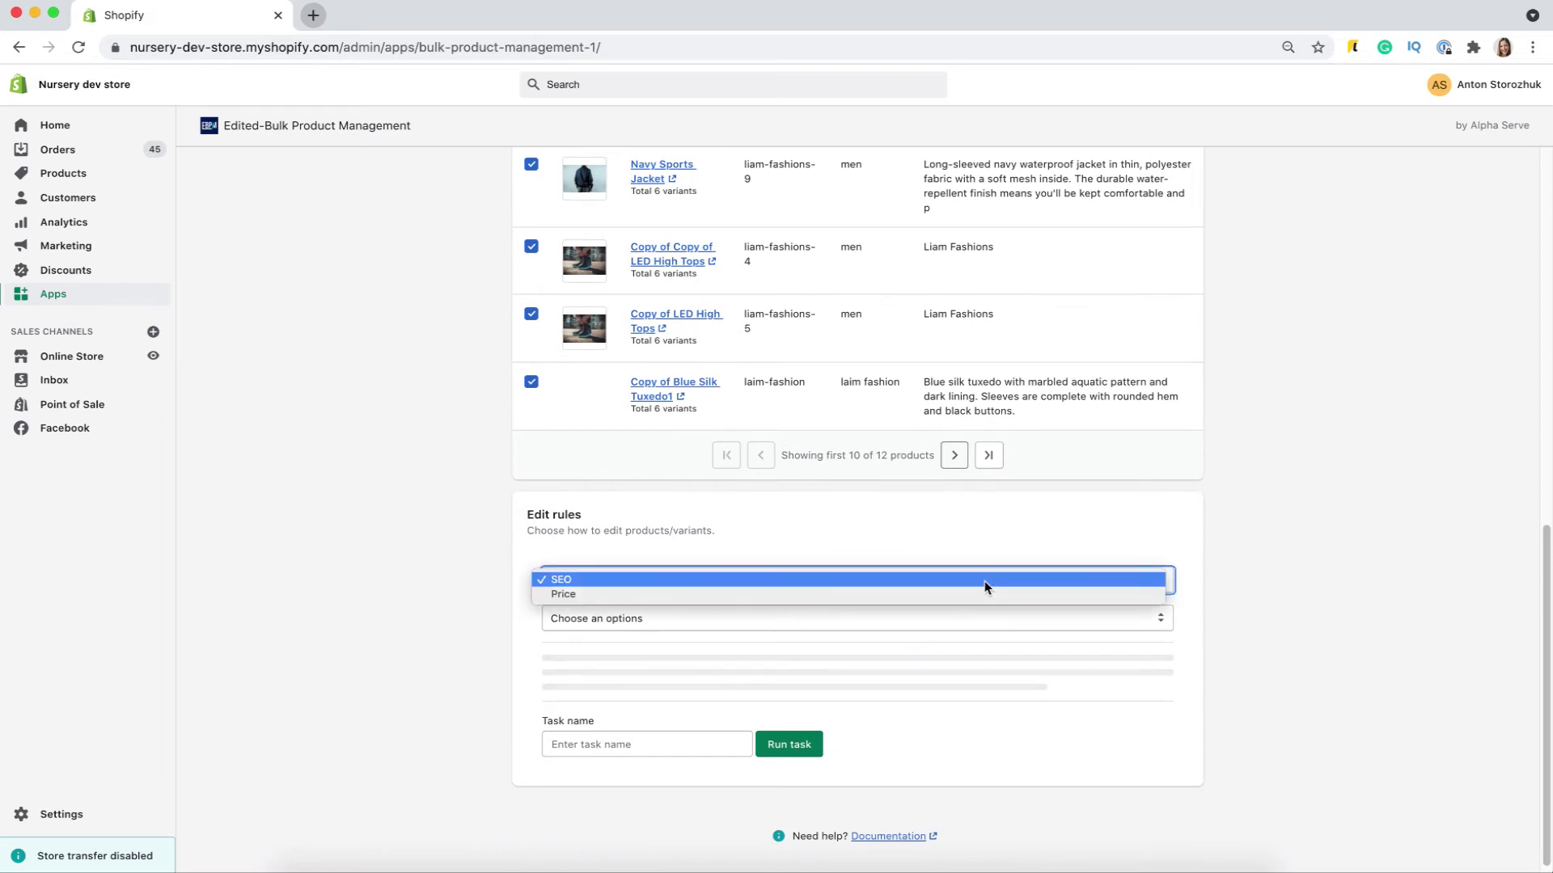
{"action": "left_click", "coordinate": [928, 595]}
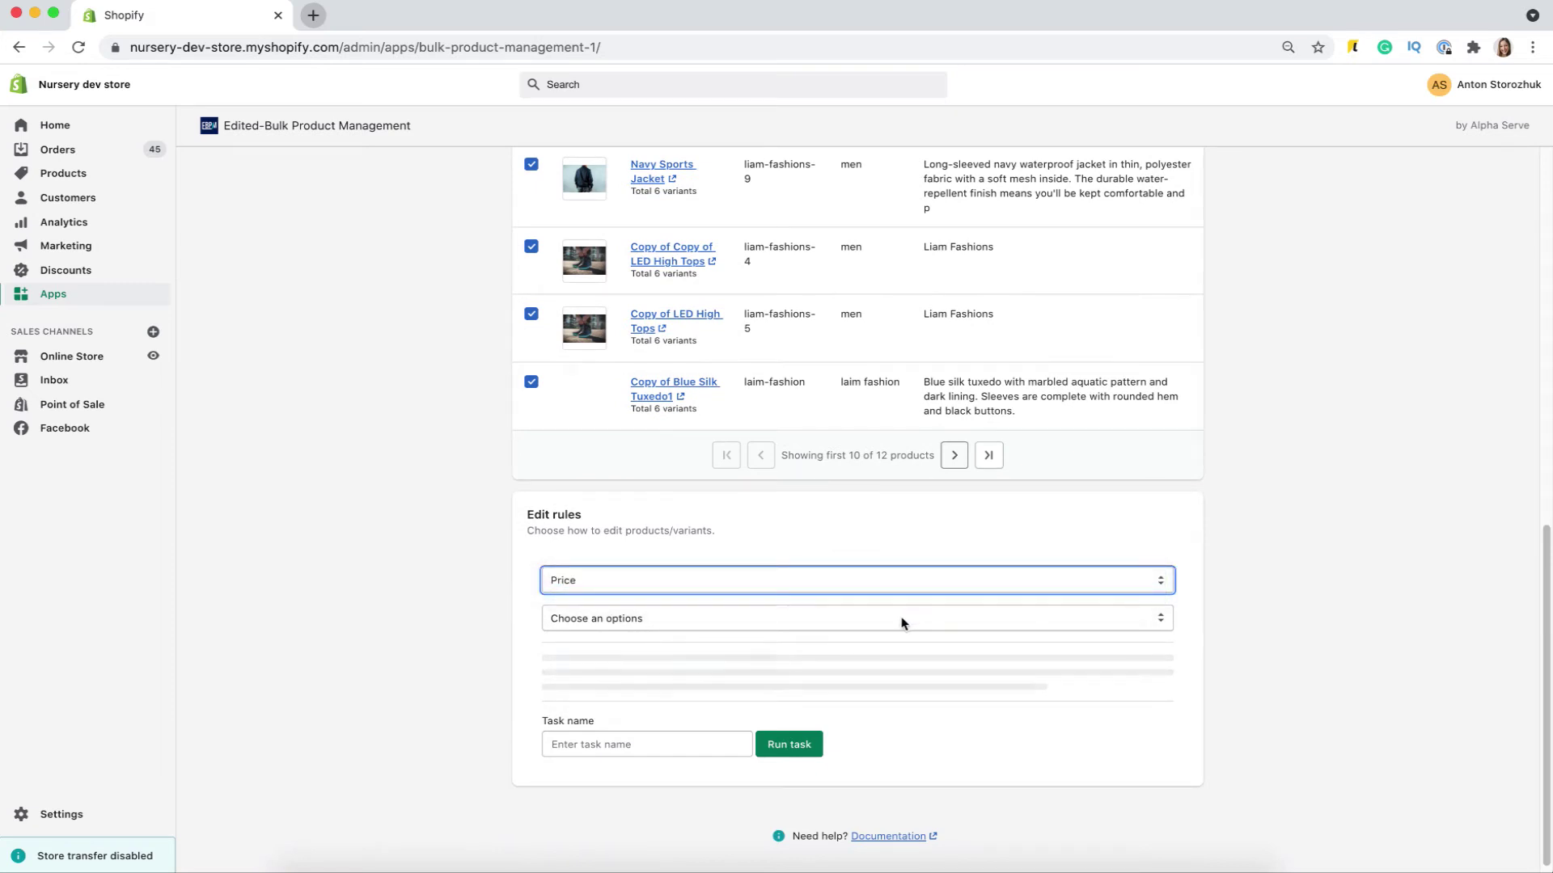
{"action": "left_click", "coordinate": [902, 622]}
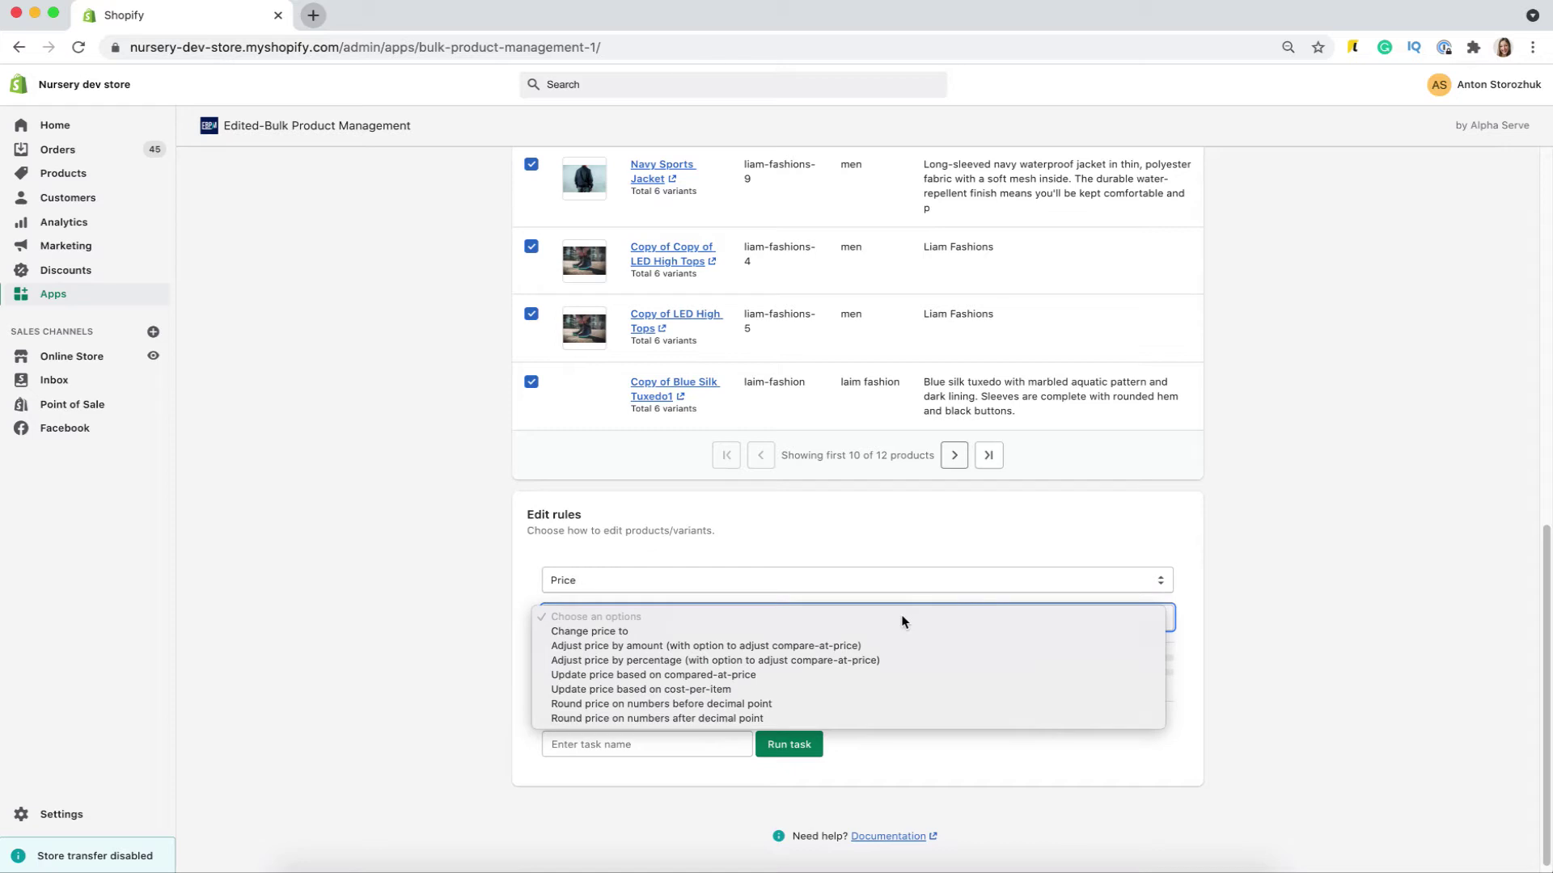
{"action": "left_click", "coordinate": [714, 647]}
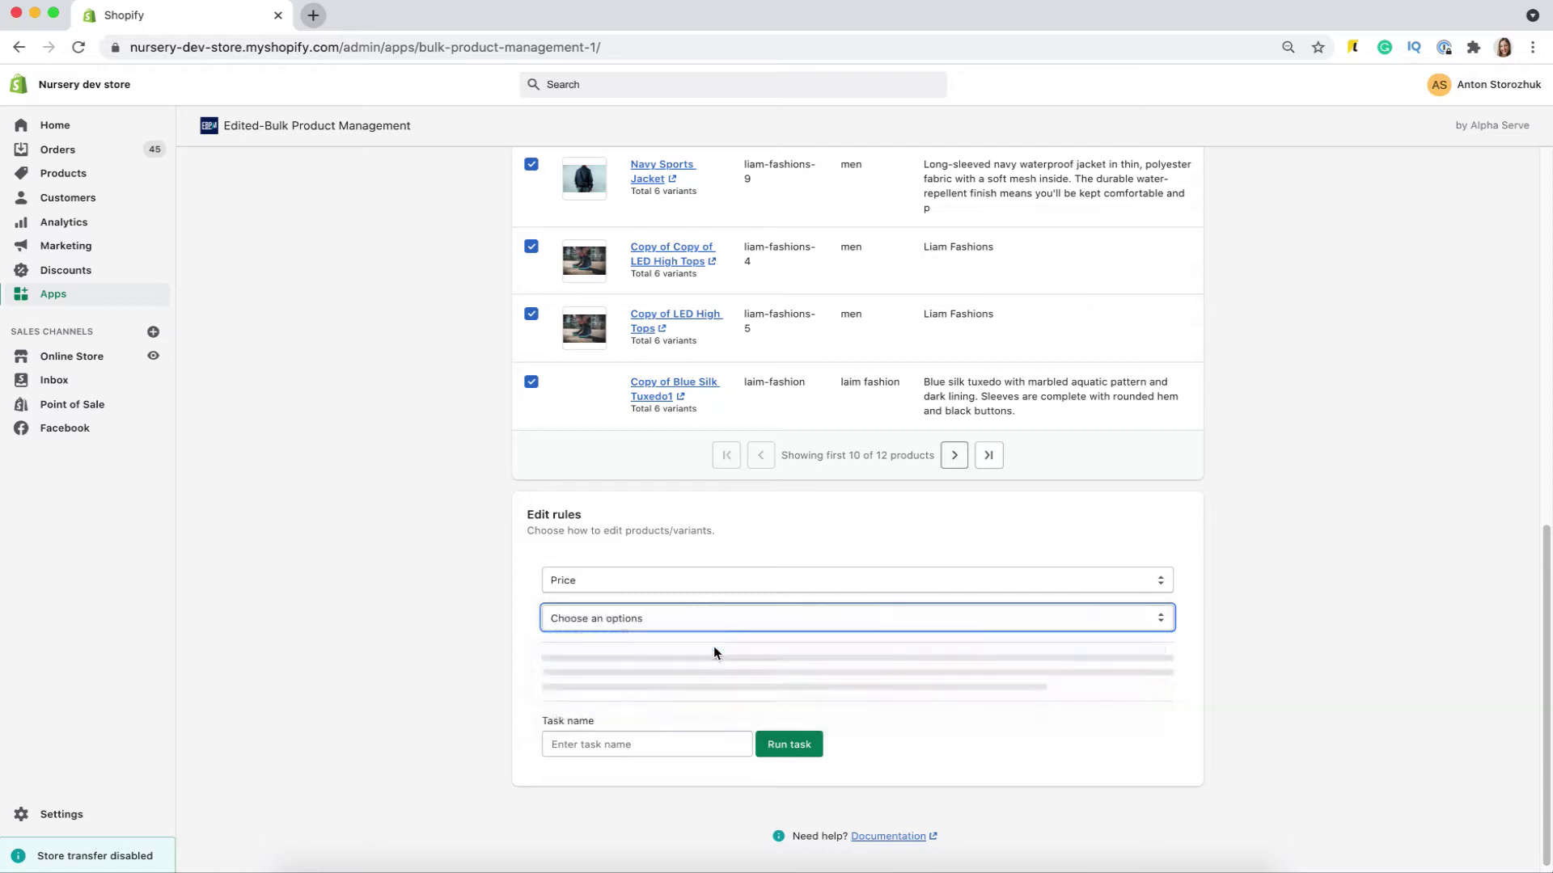
{"action": "scroll", "coordinate": [714, 647], "scroll_direction": "down", "scroll_amount": 3}
{"action": "left_click", "coordinate": [678, 538]}
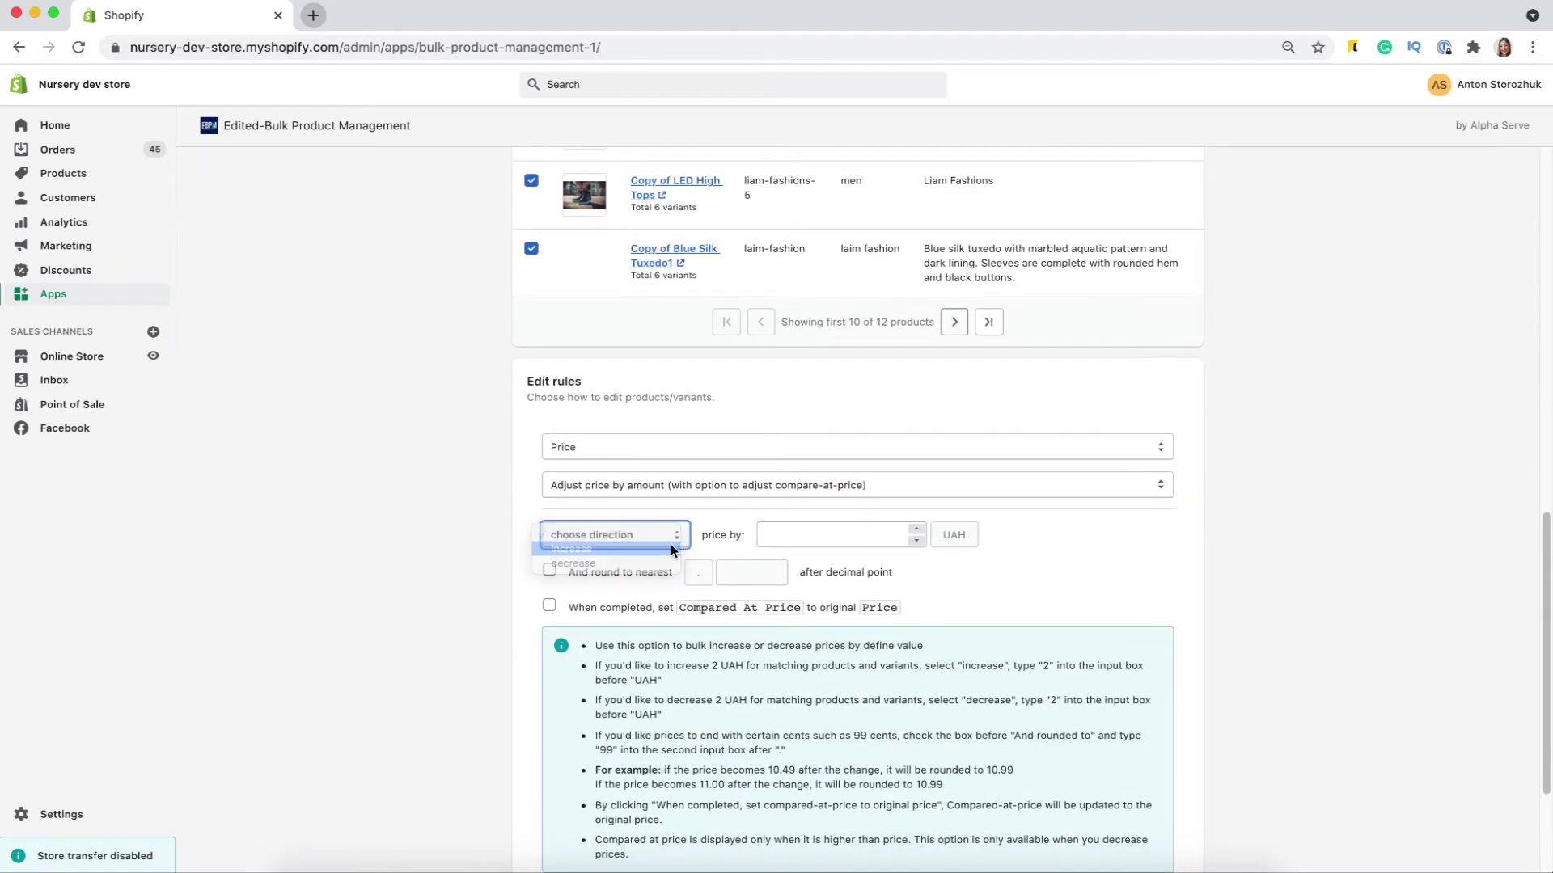
{"action": "left_click", "coordinate": [671, 543]}
{"action": "left_click", "coordinate": [805, 548]}
{"action": "type", "text": "15"}
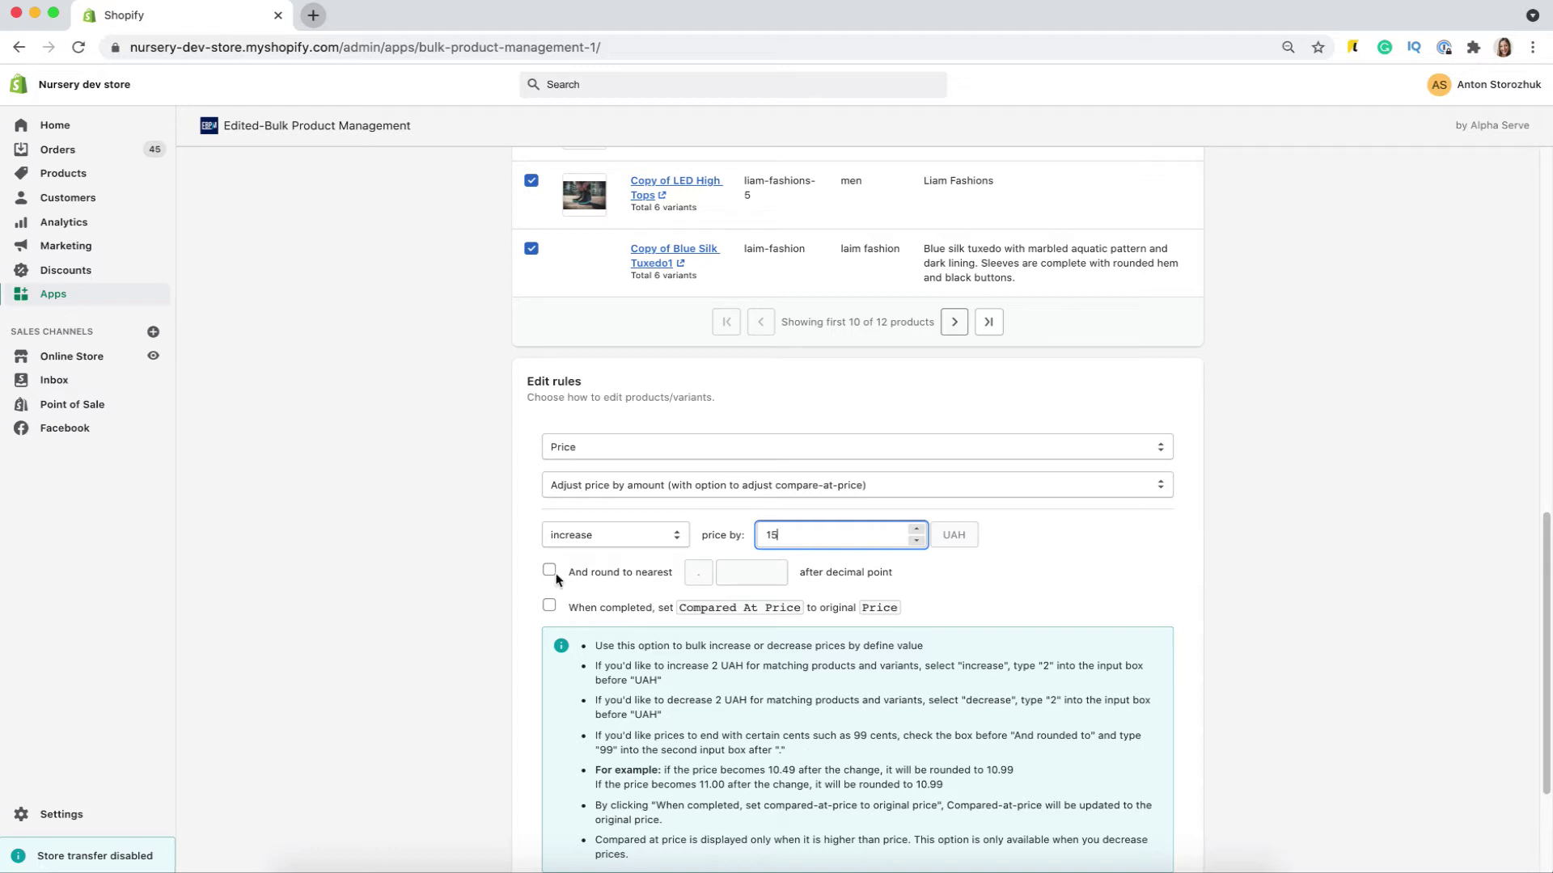
Round new prices to .2, keep originals as compare-at price, and run the task
{"action": "left_click", "coordinate": [549, 570]}
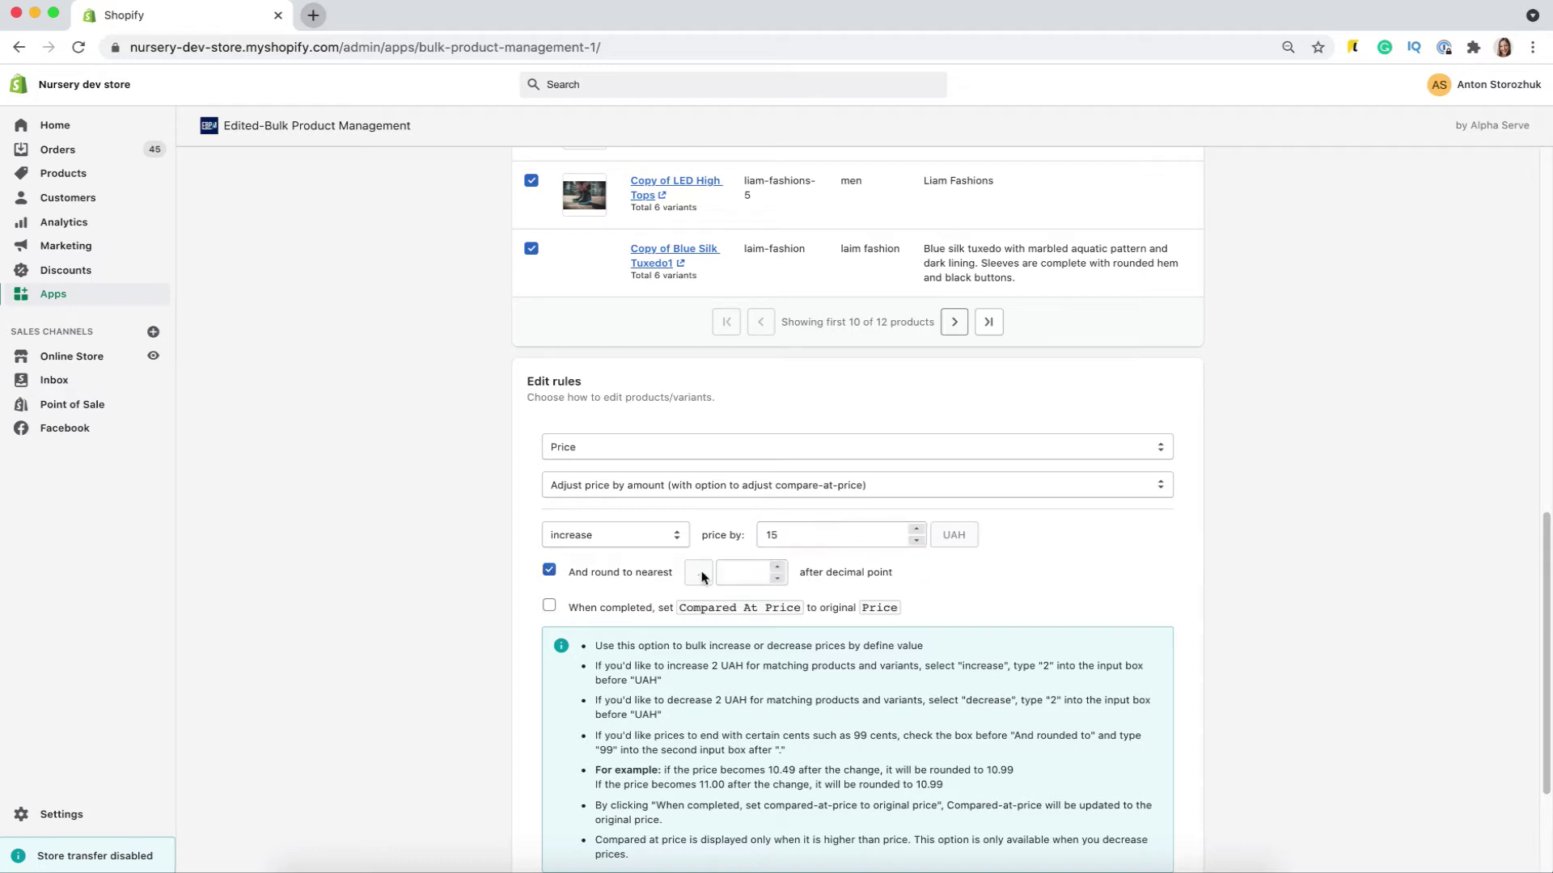
{"action": "left_click", "coordinate": [735, 572]}
{"action": "left_click", "coordinate": [777, 566]}
{"action": "key", "text": "Up"}
{"action": "left_click", "coordinate": [553, 611]}
{"action": "scroll", "coordinate": [667, 689], "scroll_direction": "down", "scroll_amount": 5}
{"action": "left_click_drag", "start_coordinate": [743, 733], "coordinate": [714, 740]}
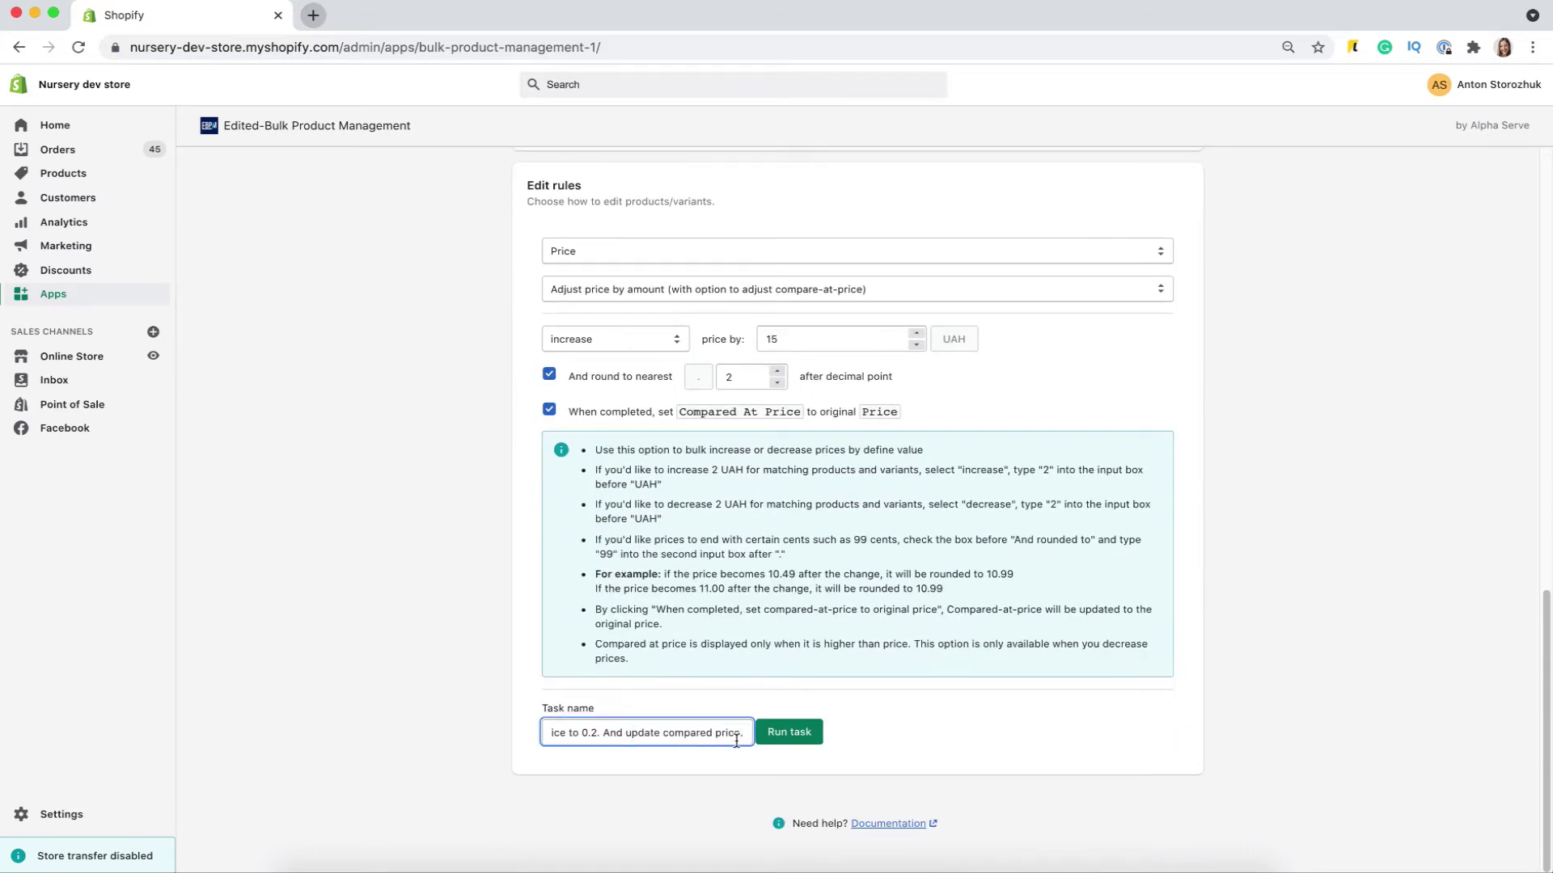
{"action": "left_click", "coordinate": [790, 735]}
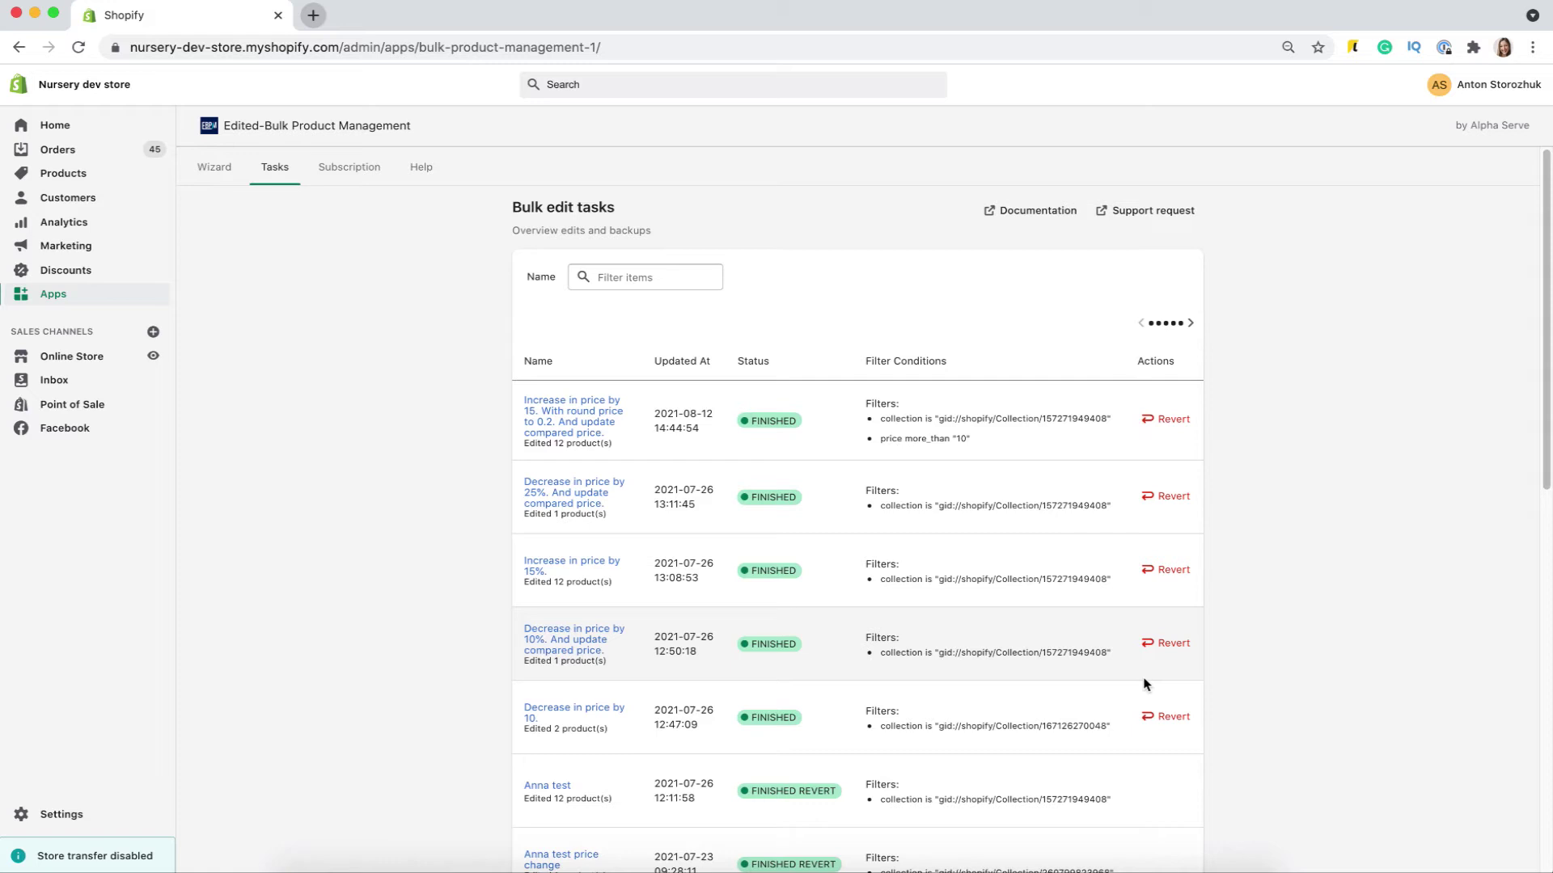
Check the increase-by-15 results, e.g. Blue Silk Tuxedo medium 60.86 → 75.2, then go back to the task list
{"action": "left_click", "coordinate": [606, 411]}
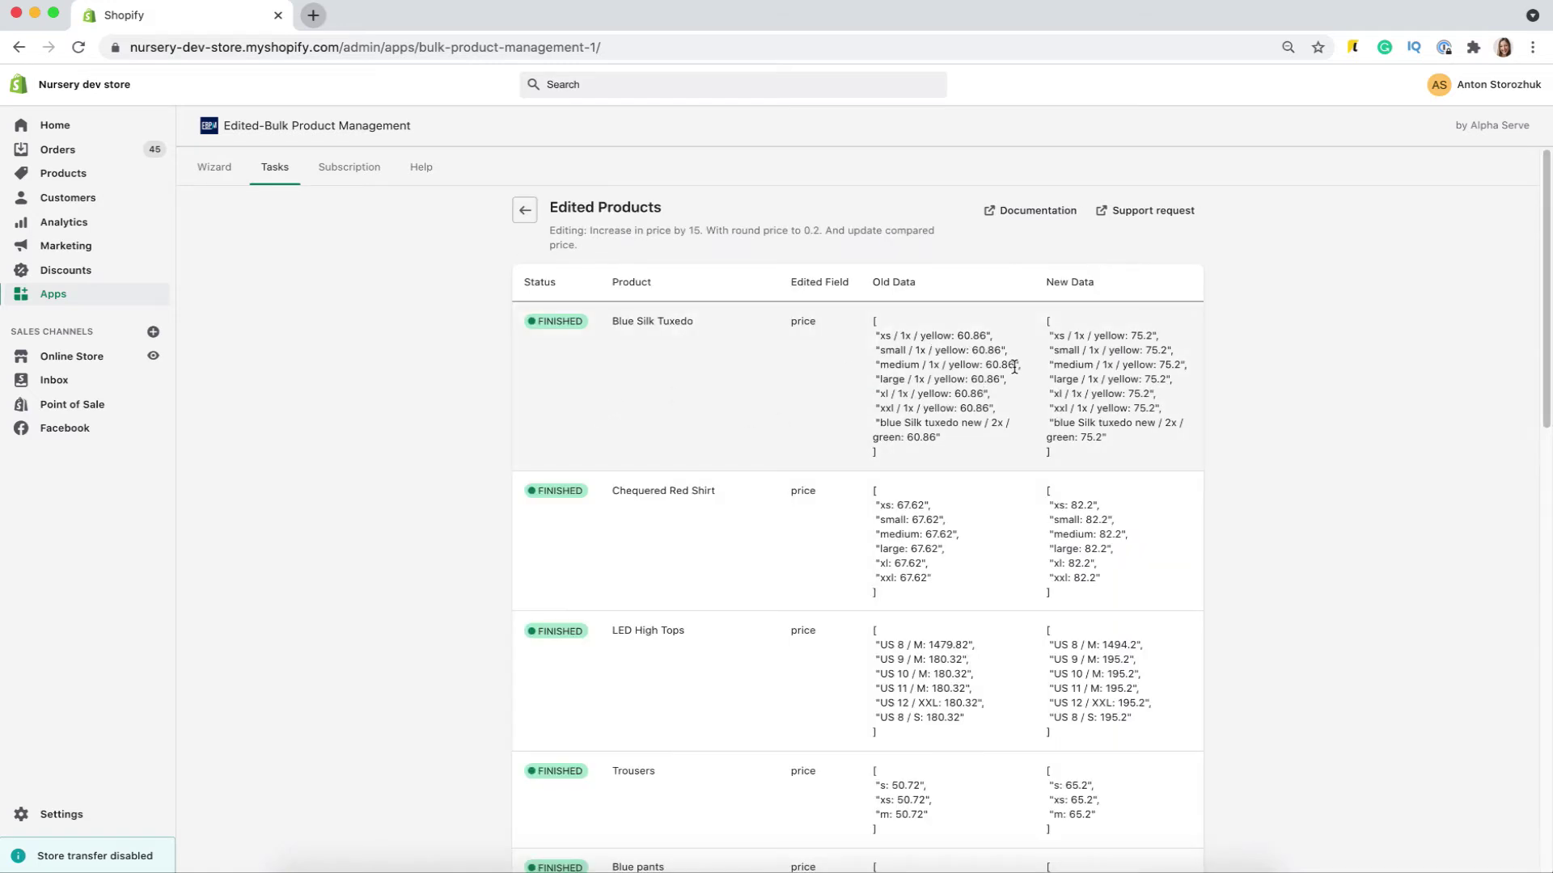
{"action": "double_click", "coordinate": [996, 364]}
{"action": "left_click_drag", "start_coordinate": [1159, 364], "coordinate": [1194, 368]}
{"action": "left_click_drag", "start_coordinate": [699, 322], "coordinate": [606, 322]}
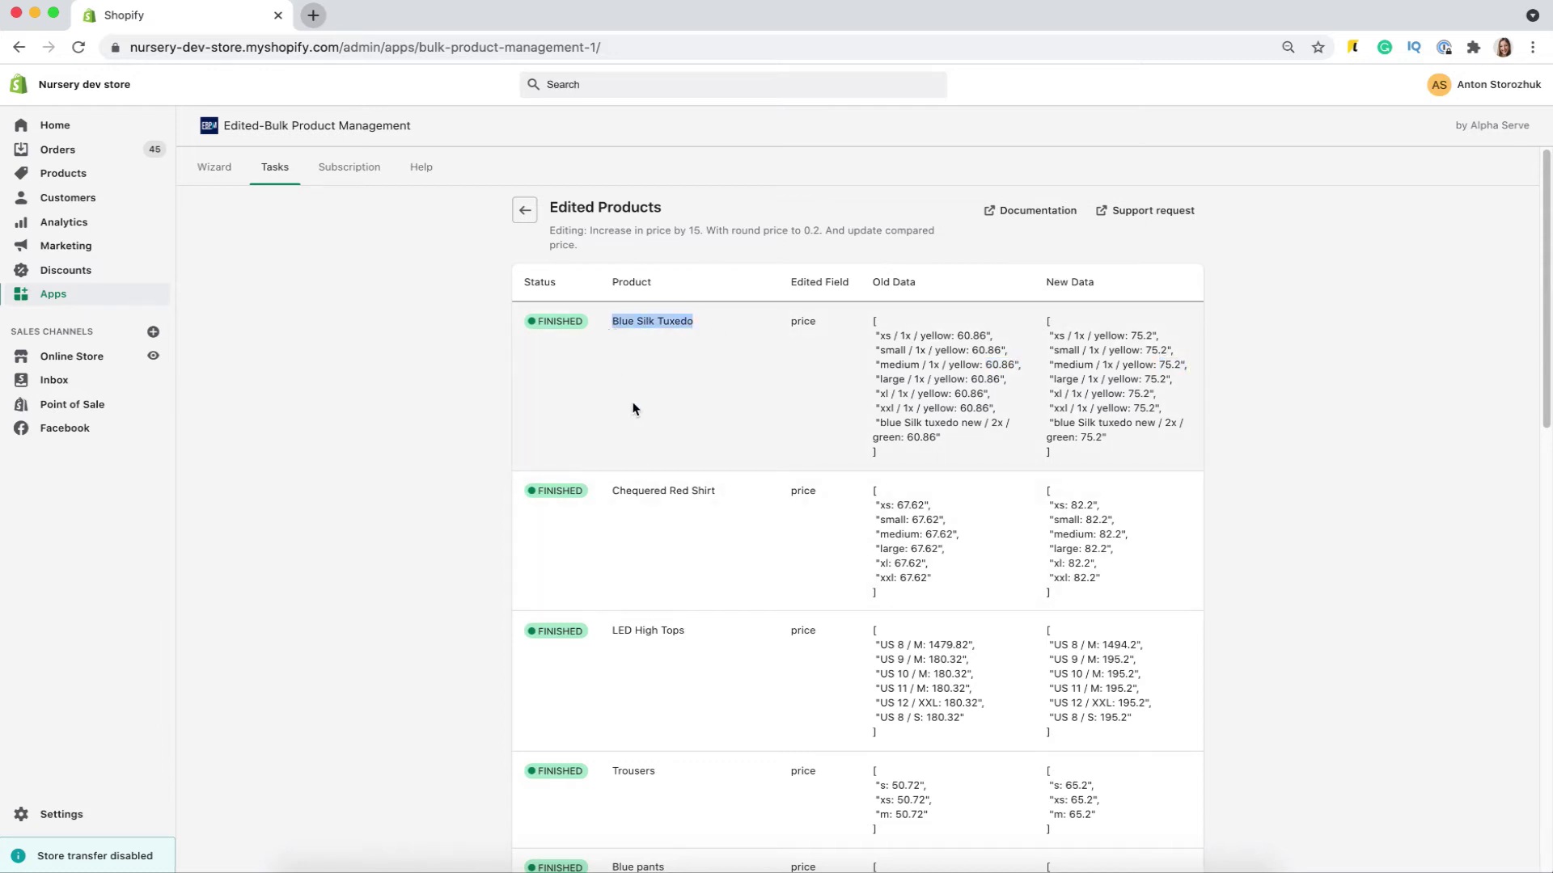
{"action": "left_click", "coordinate": [481, 439]}
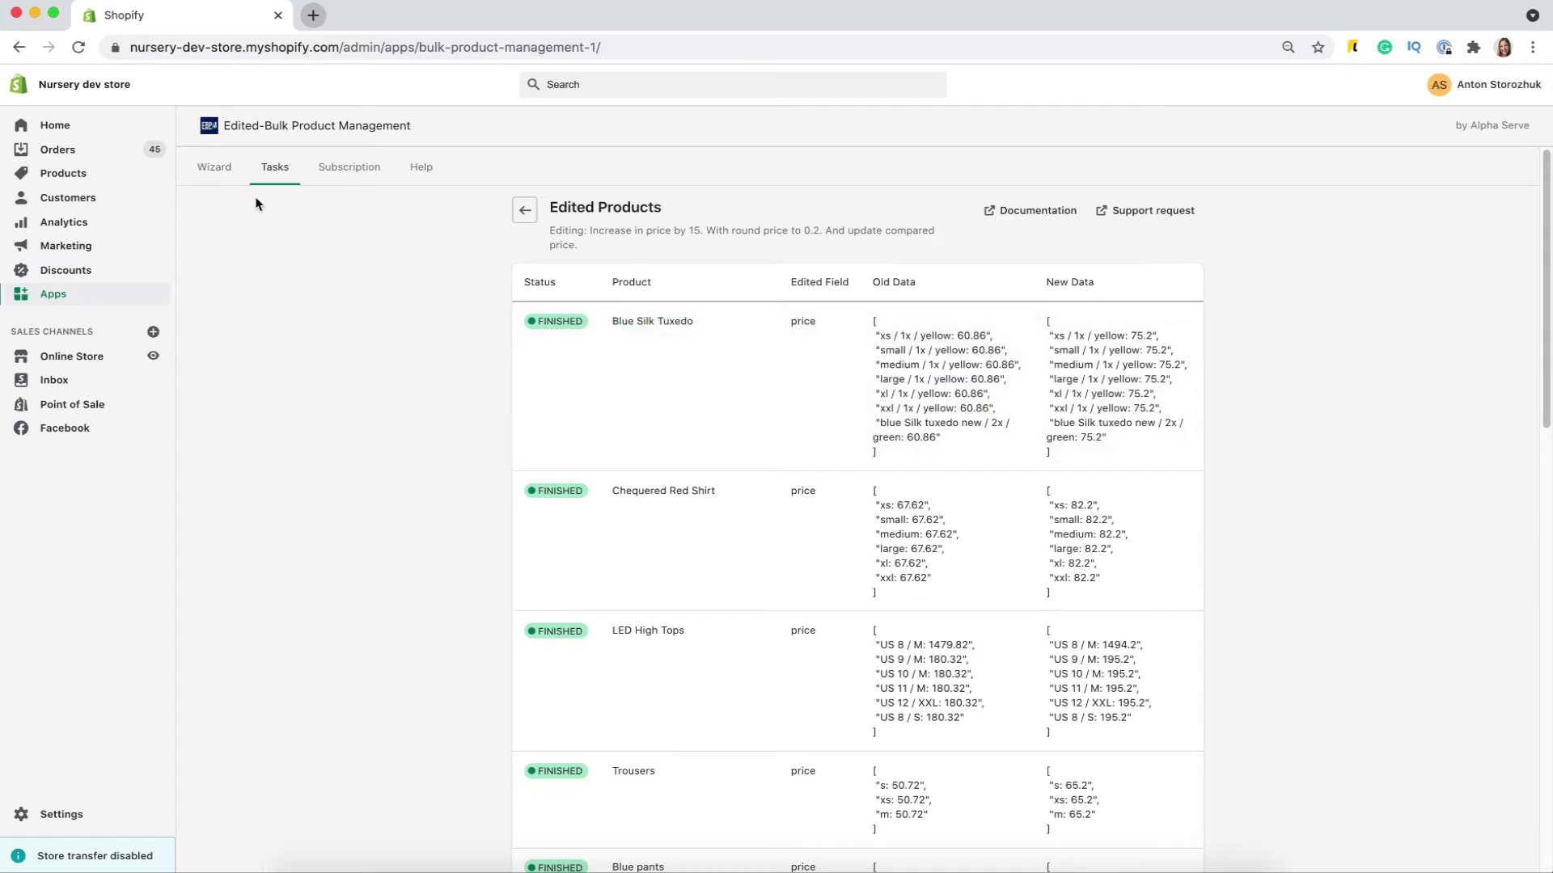
{"action": "left_click", "coordinate": [526, 211]}
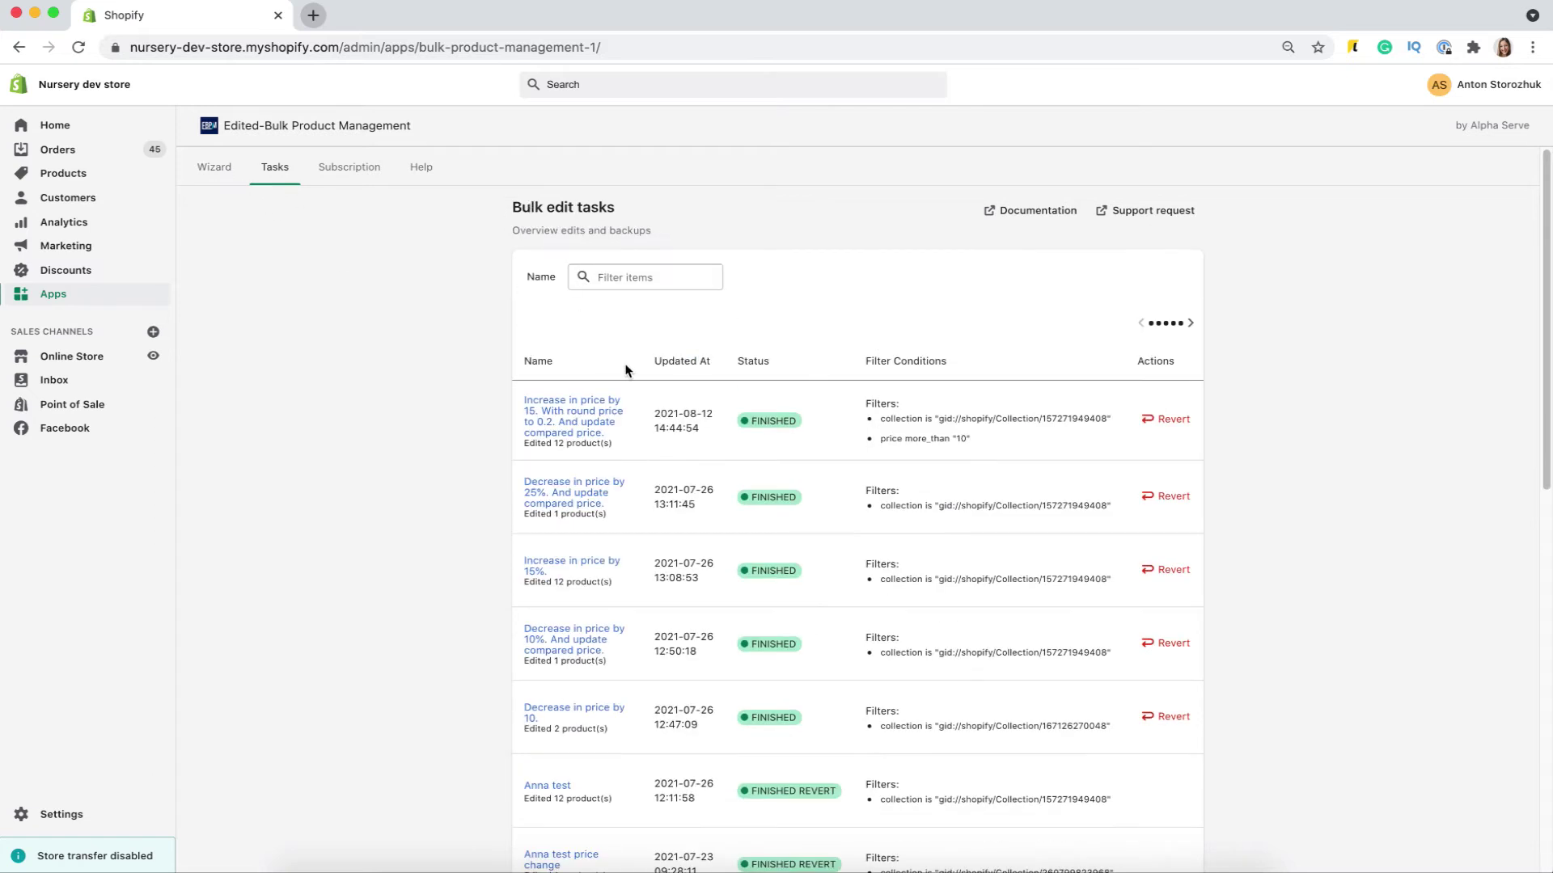
Revert the Increase in price by 15 task and return to the Wizard
{"action": "left_click", "coordinate": [1170, 426]}
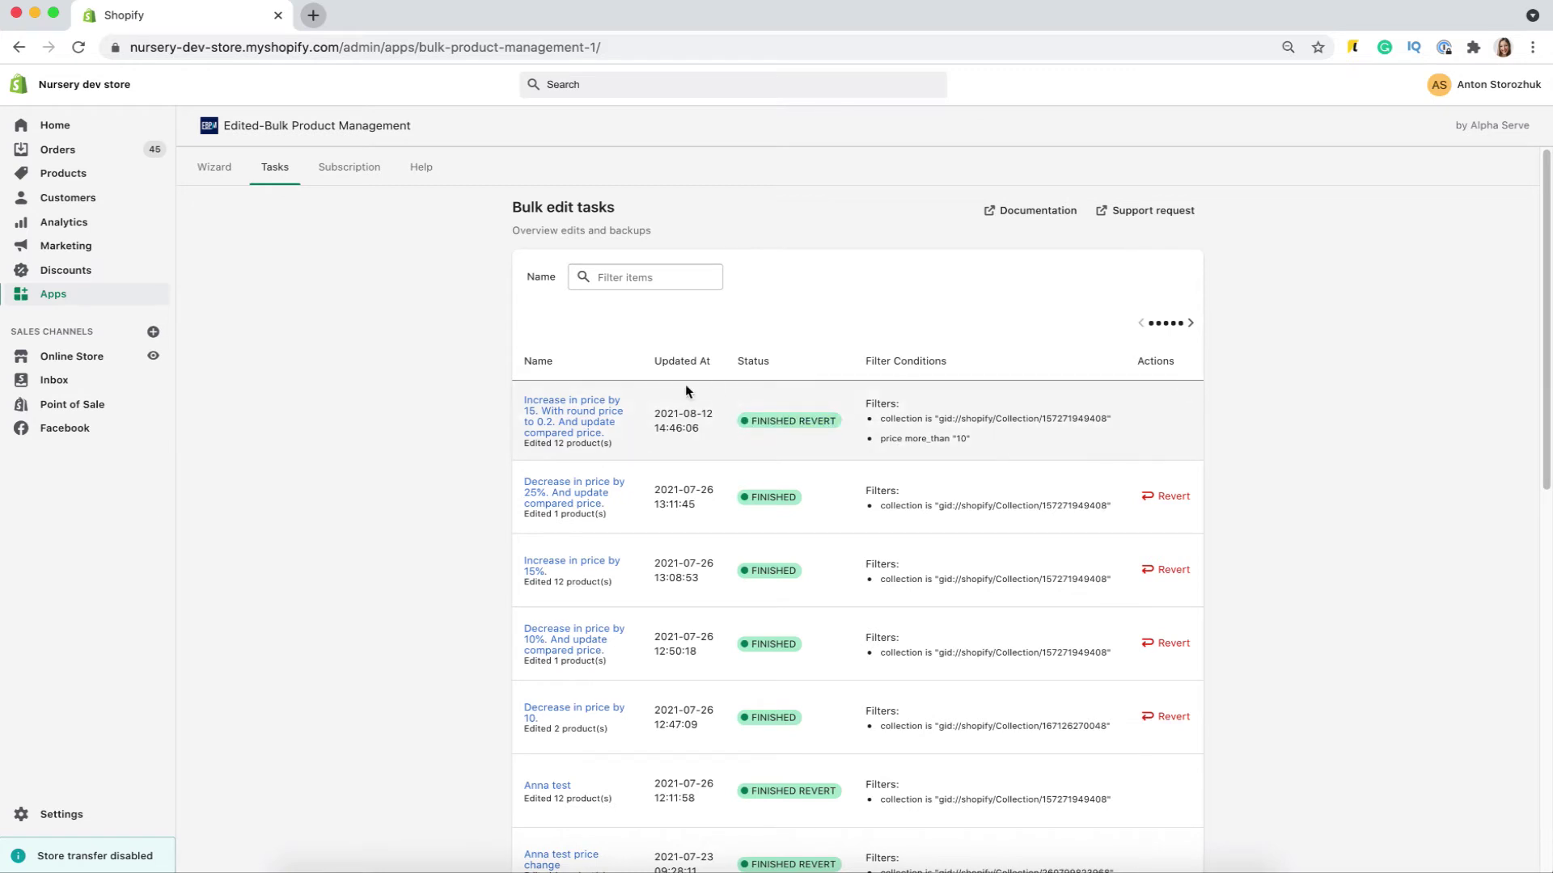
{"action": "left_click", "coordinate": [212, 168]}
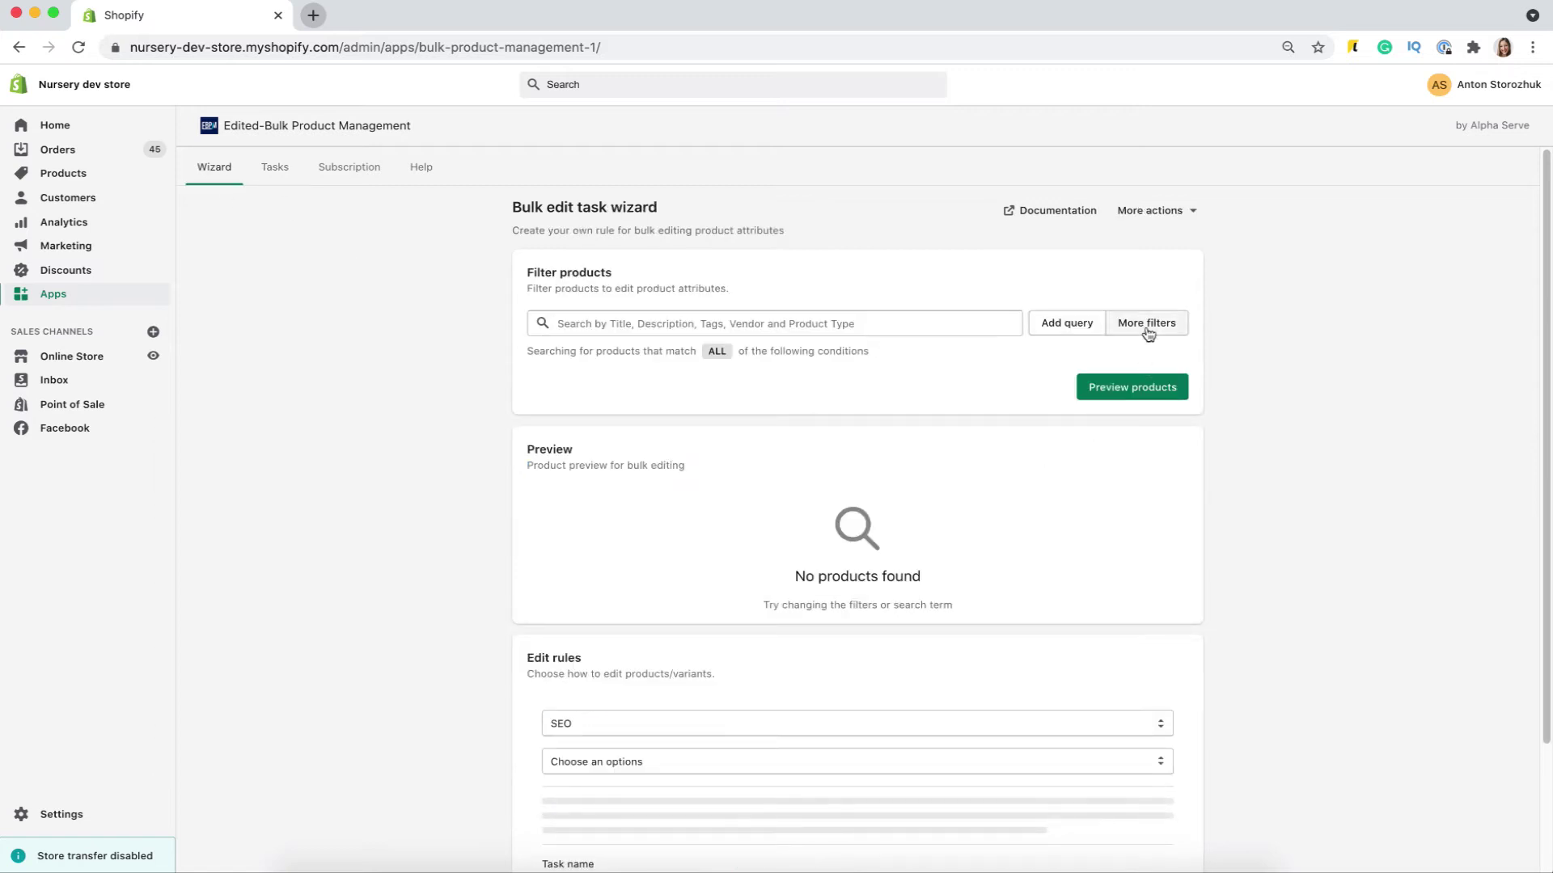
Filter products to the Men stuff collection and preview them
{"action": "left_click", "coordinate": [1145, 322]}
{"action": "left_click", "coordinate": [1310, 288]}
{"action": "left_click", "coordinate": [1326, 308]}
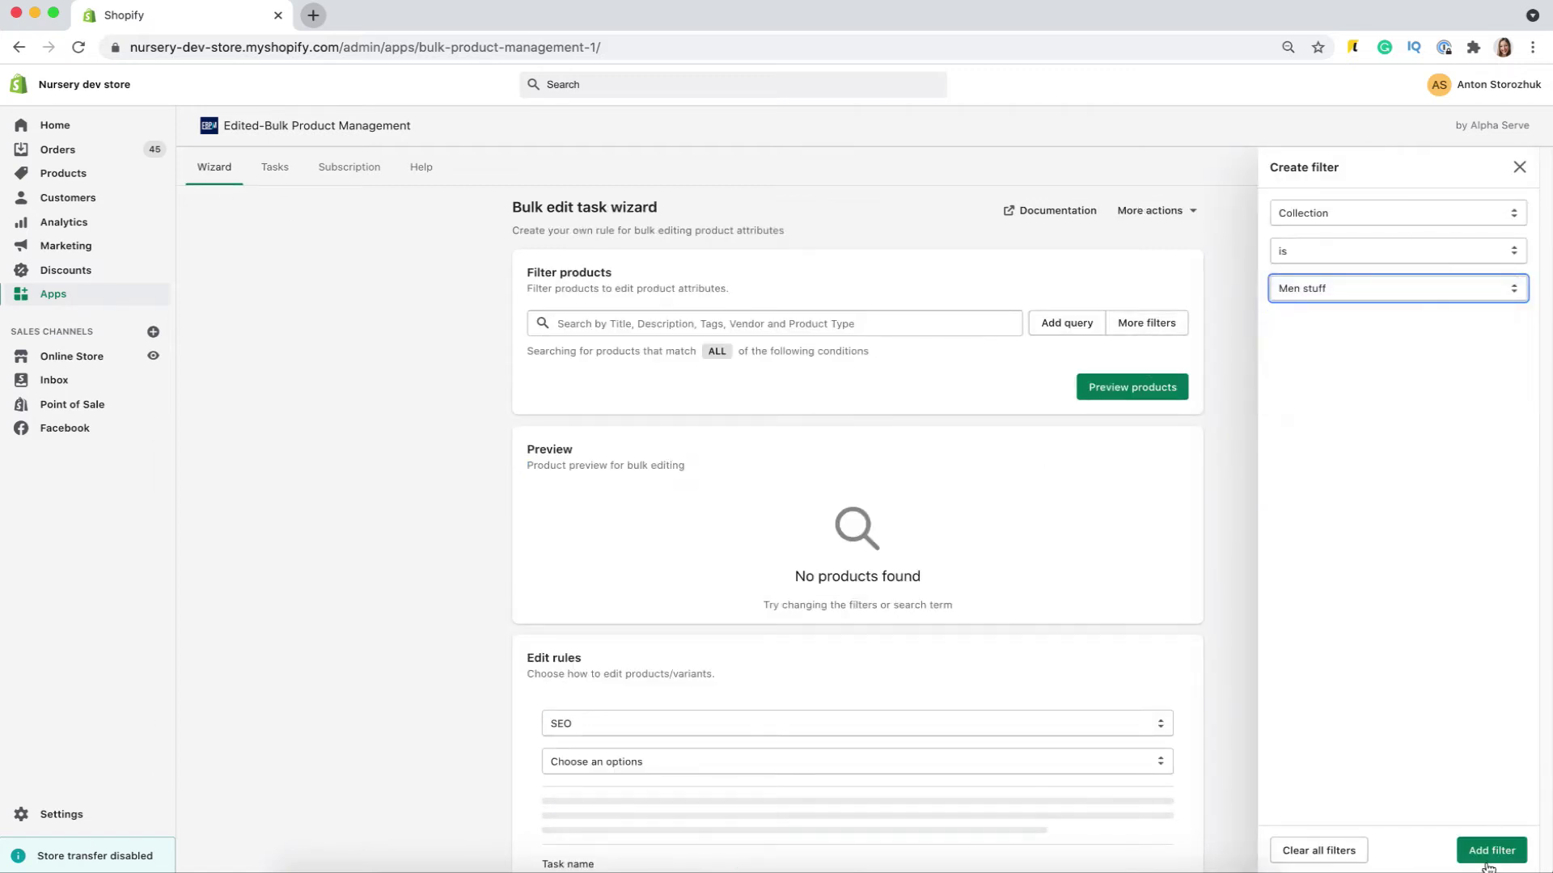
{"action": "left_click", "coordinate": [1492, 849]}
{"action": "left_click", "coordinate": [1145, 435]}
Decrease prices by 10%, set compare-at to the original price, and run the task
{"action": "scroll", "coordinate": [671, 752], "scroll_direction": "down", "scroll_amount": 10}
{"action": "left_click", "coordinate": [700, 567]}
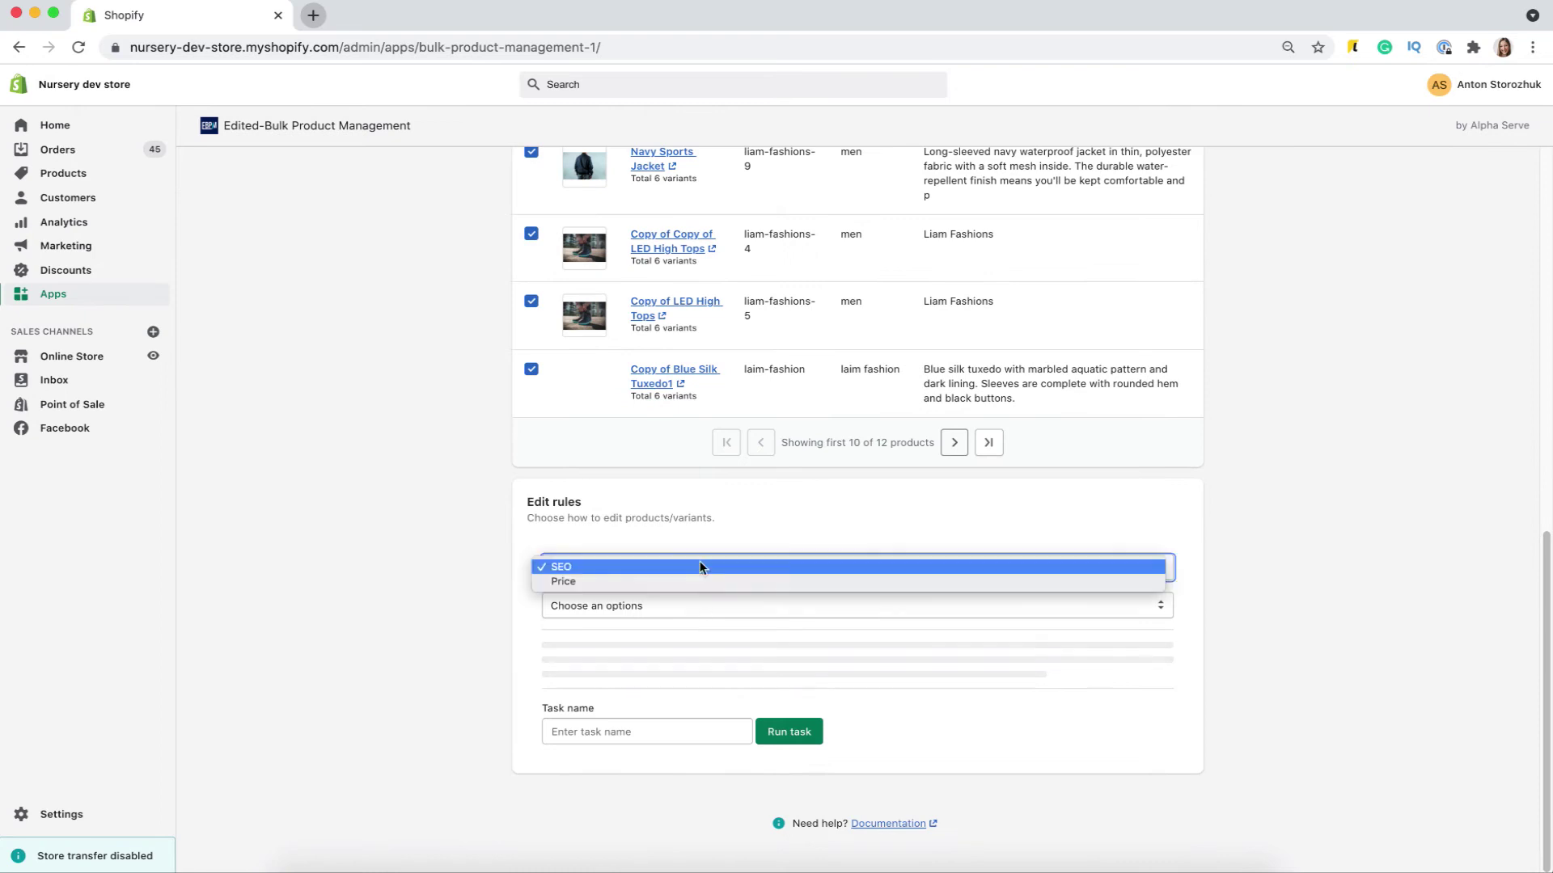
{"action": "left_click", "coordinate": [697, 581]}
{"action": "left_click", "coordinate": [679, 608]}
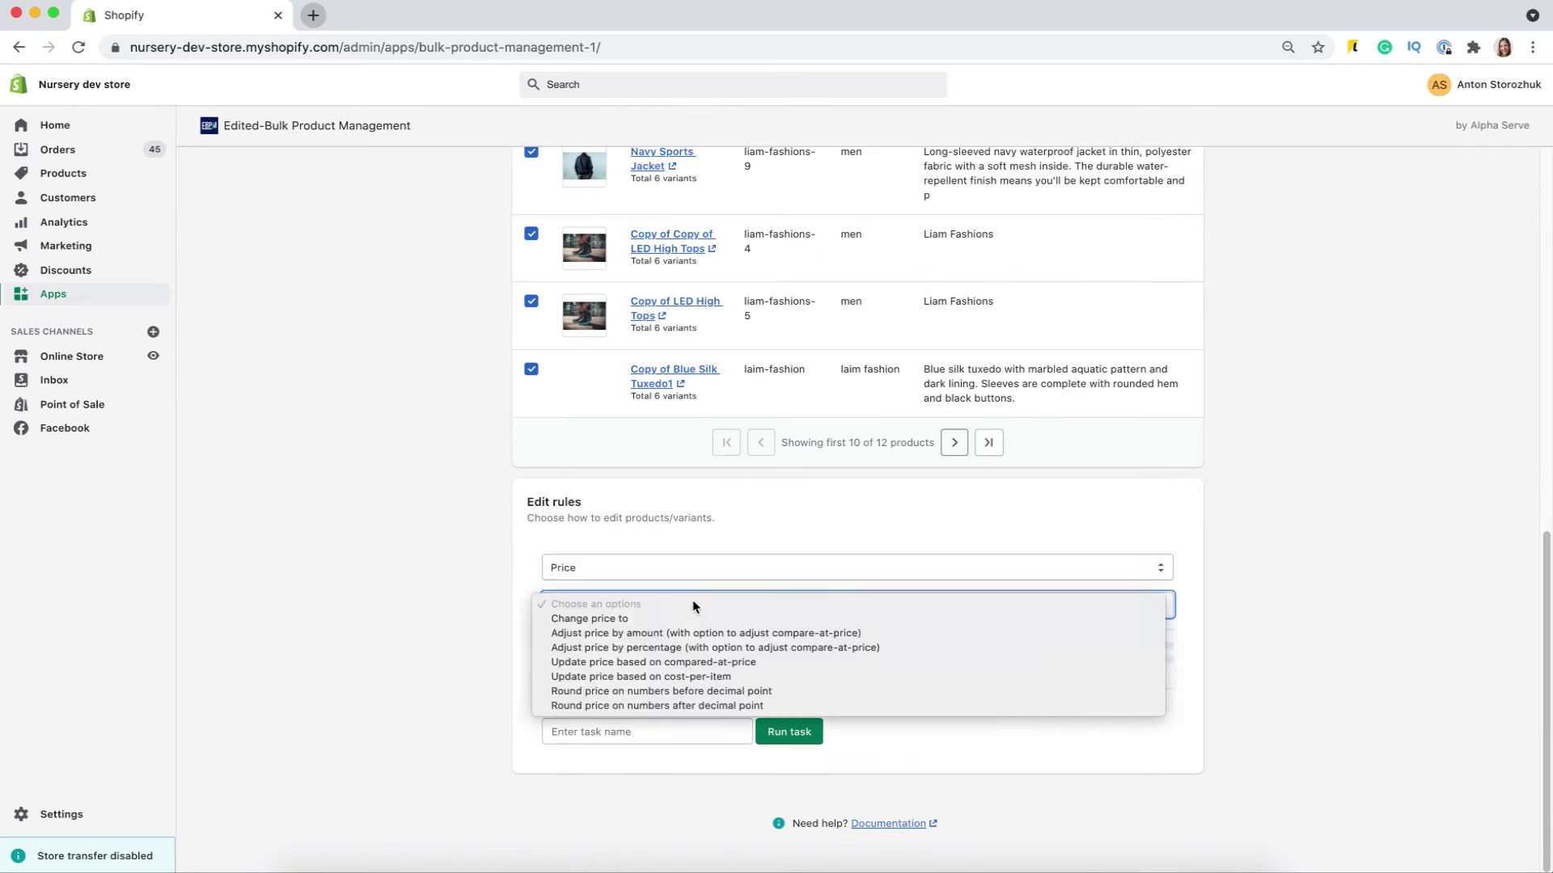
{"action": "left_click", "coordinate": [662, 647]}
{"action": "left_click", "coordinate": [583, 666]}
{"action": "left_click", "coordinate": [566, 684]}
{"action": "left_click", "coordinate": [776, 659]}
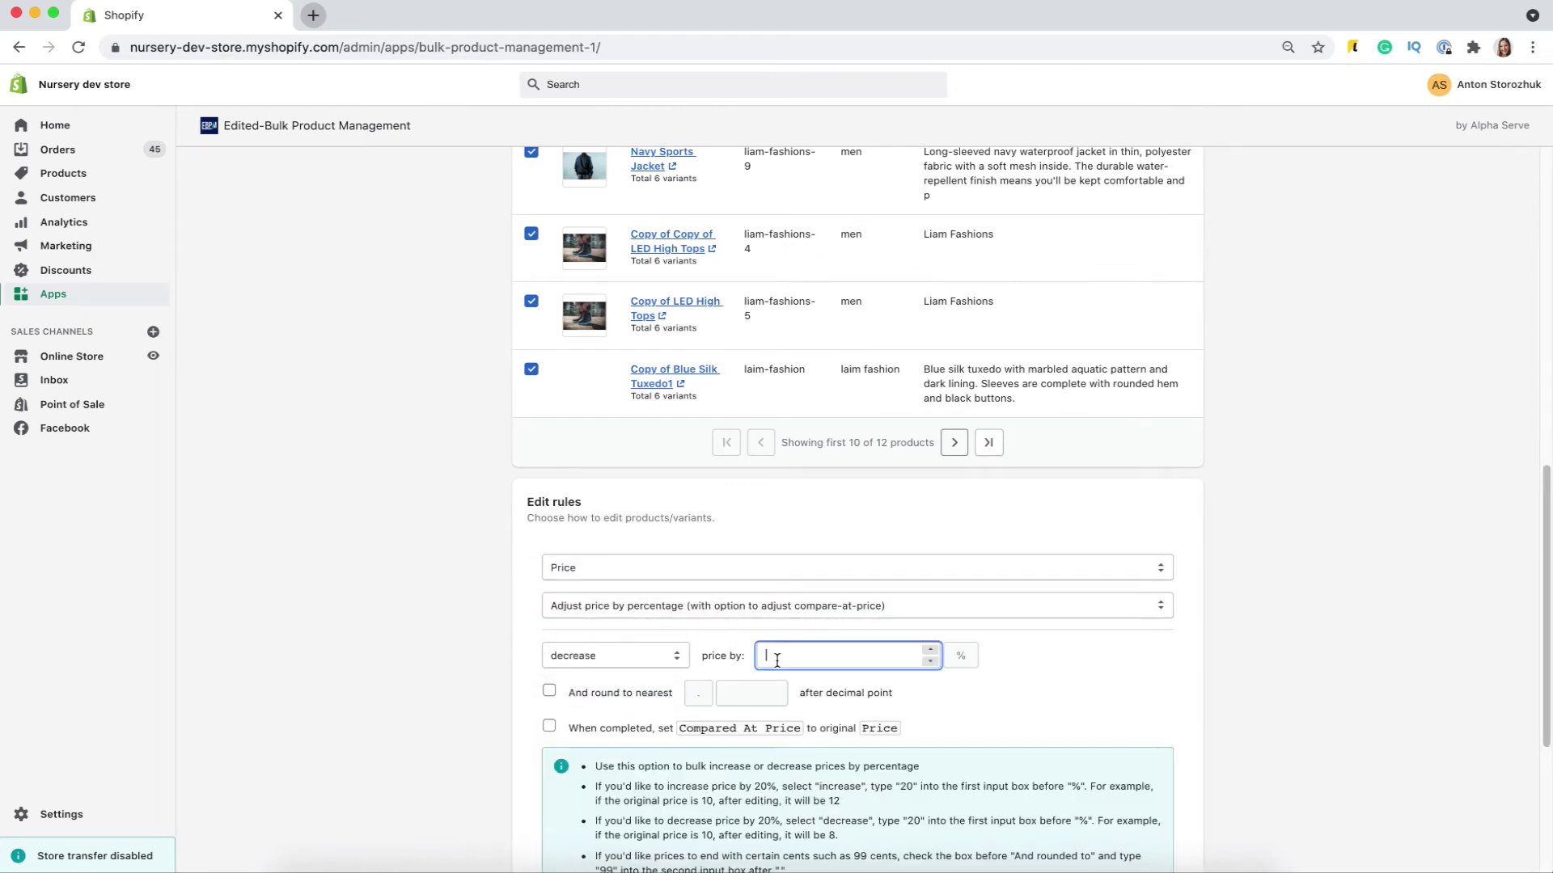
{"action": "left_click", "coordinate": [548, 728]}
{"action": "scroll", "coordinate": [682, 790], "scroll_direction": "down", "scroll_amount": 4}
{"action": "left_click", "coordinate": [797, 729]}
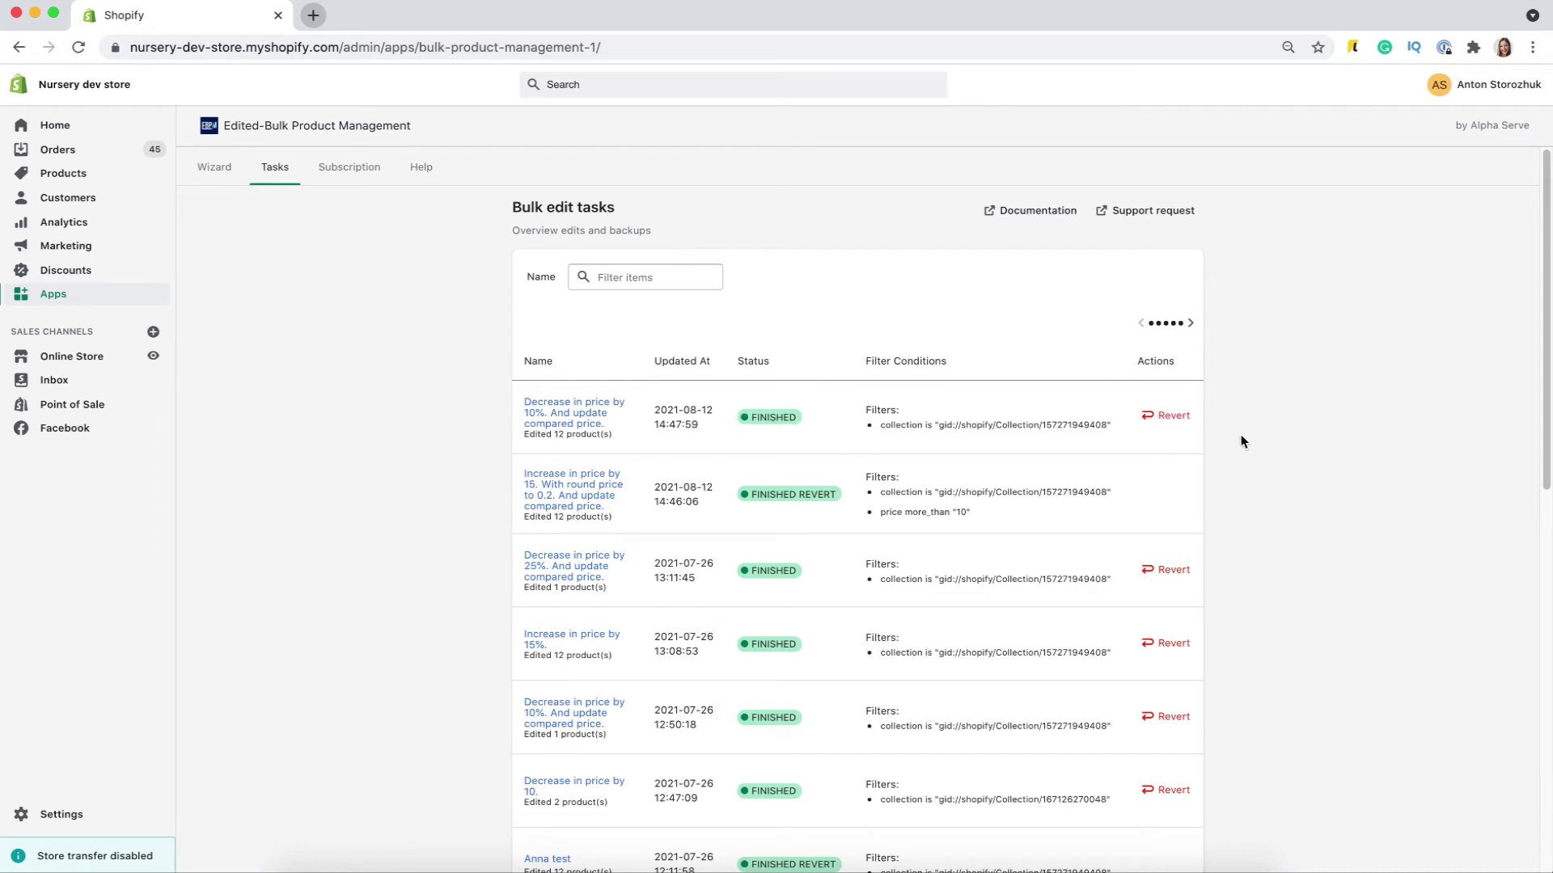
Review the 10% decrease results (old 60.86, new 54.774) and copy the Chequered Red Shirt name
{"action": "left_click", "coordinate": [584, 409]}
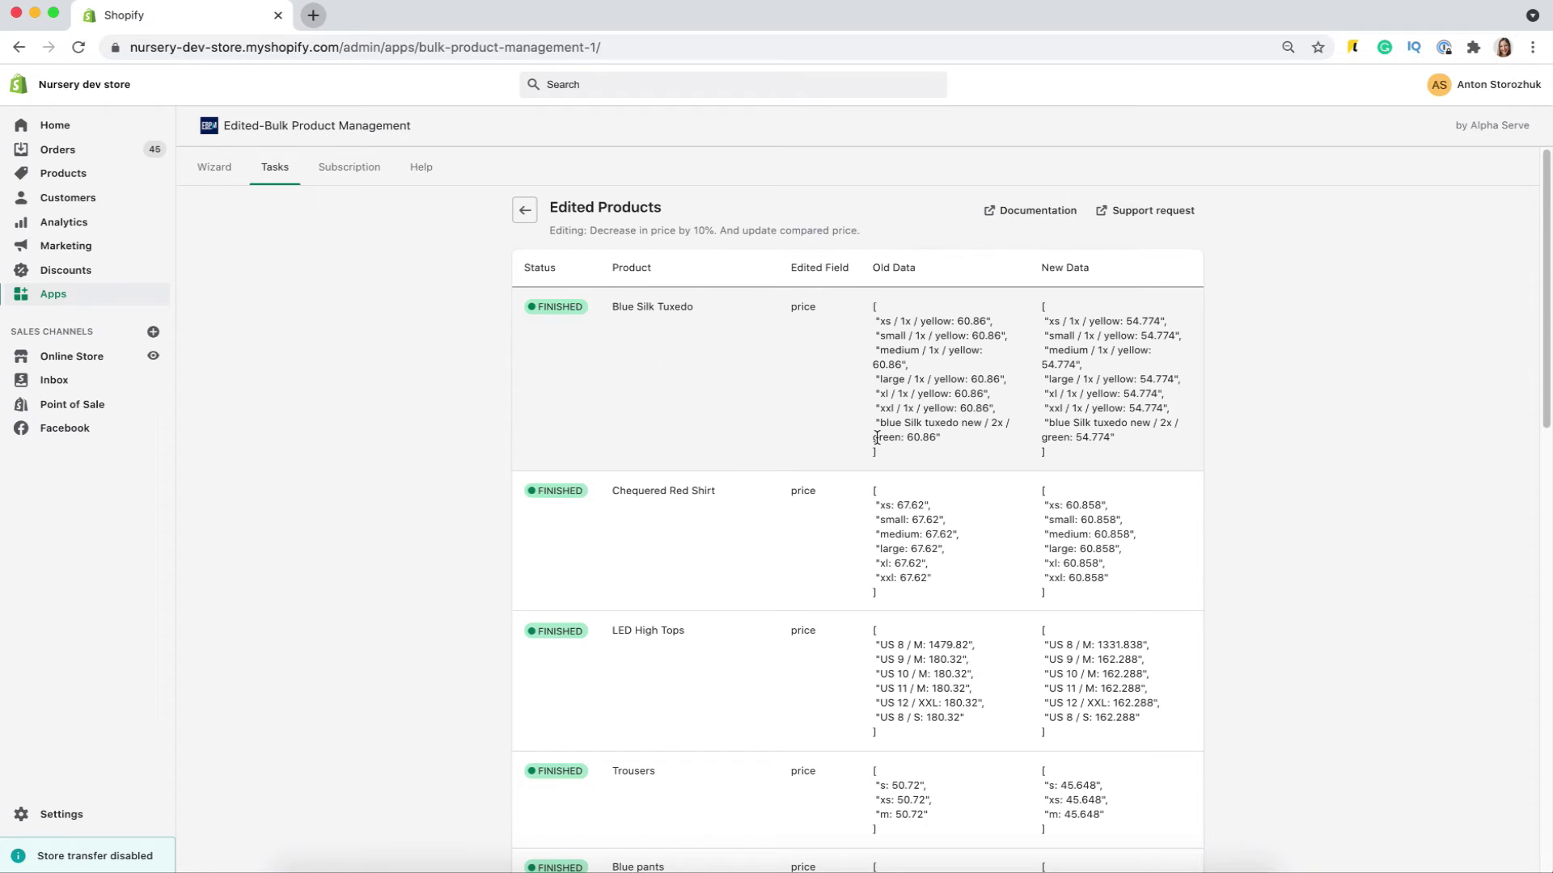
{"action": "left_click_drag", "start_coordinate": [966, 379], "coordinate": [1009, 380]}
{"action": "left_click", "coordinate": [1157, 376]}
{"action": "double_click", "coordinate": [1157, 376]}
{"action": "left_click", "coordinate": [712, 325]}
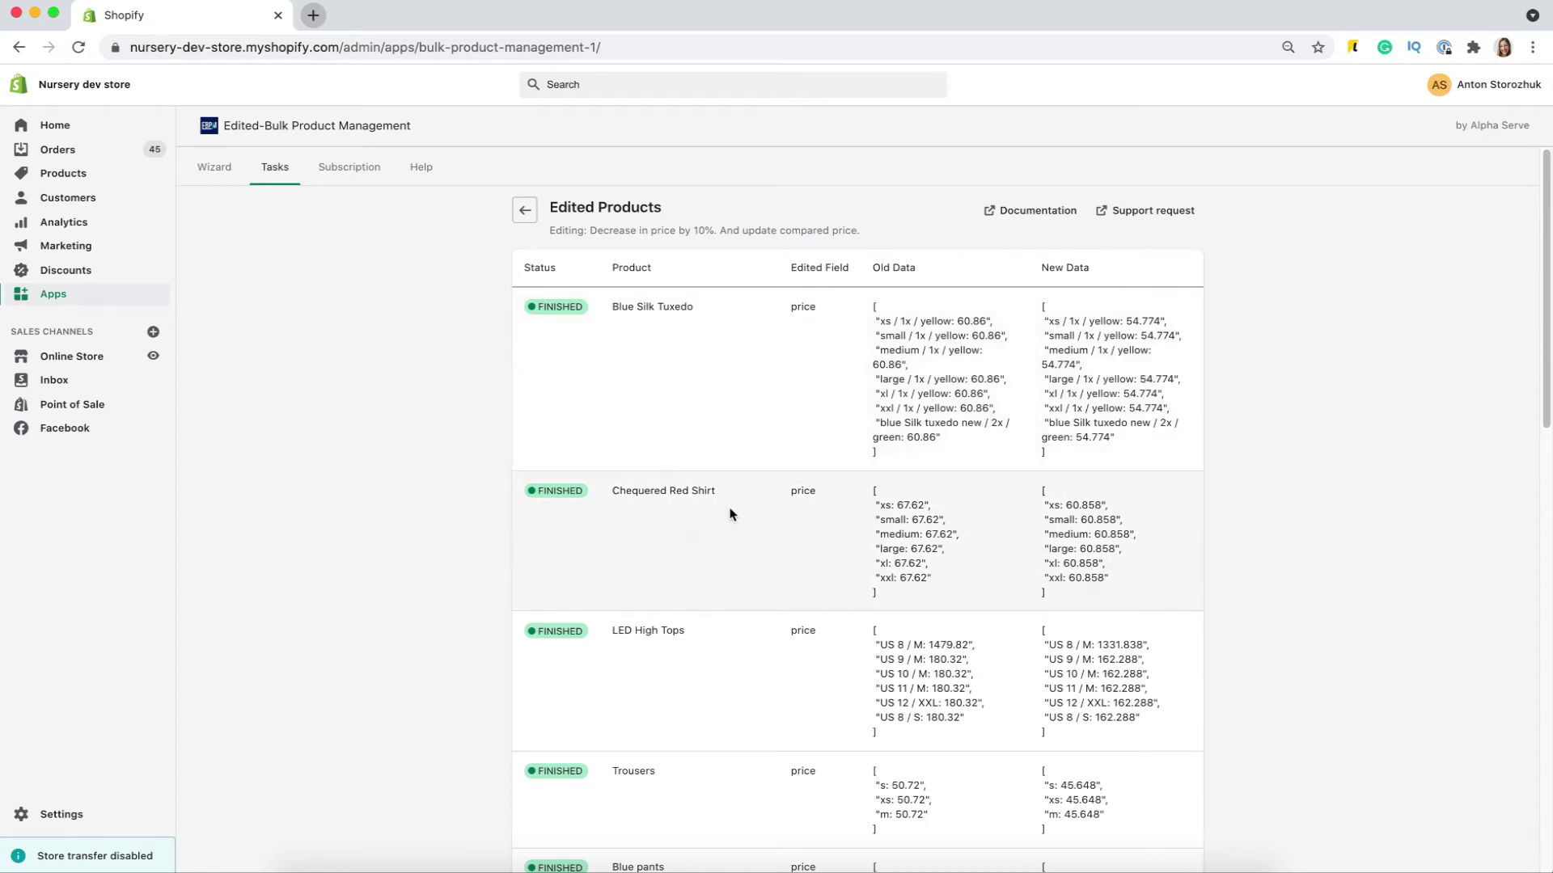
{"action": "left_click_drag", "start_coordinate": [718, 490], "coordinate": [612, 496]}
{"action": "key", "text": "super+c"}
Search the store's Products list for 'Chequered Red Shirt'
{"action": "left_click", "coordinate": [76, 173]}
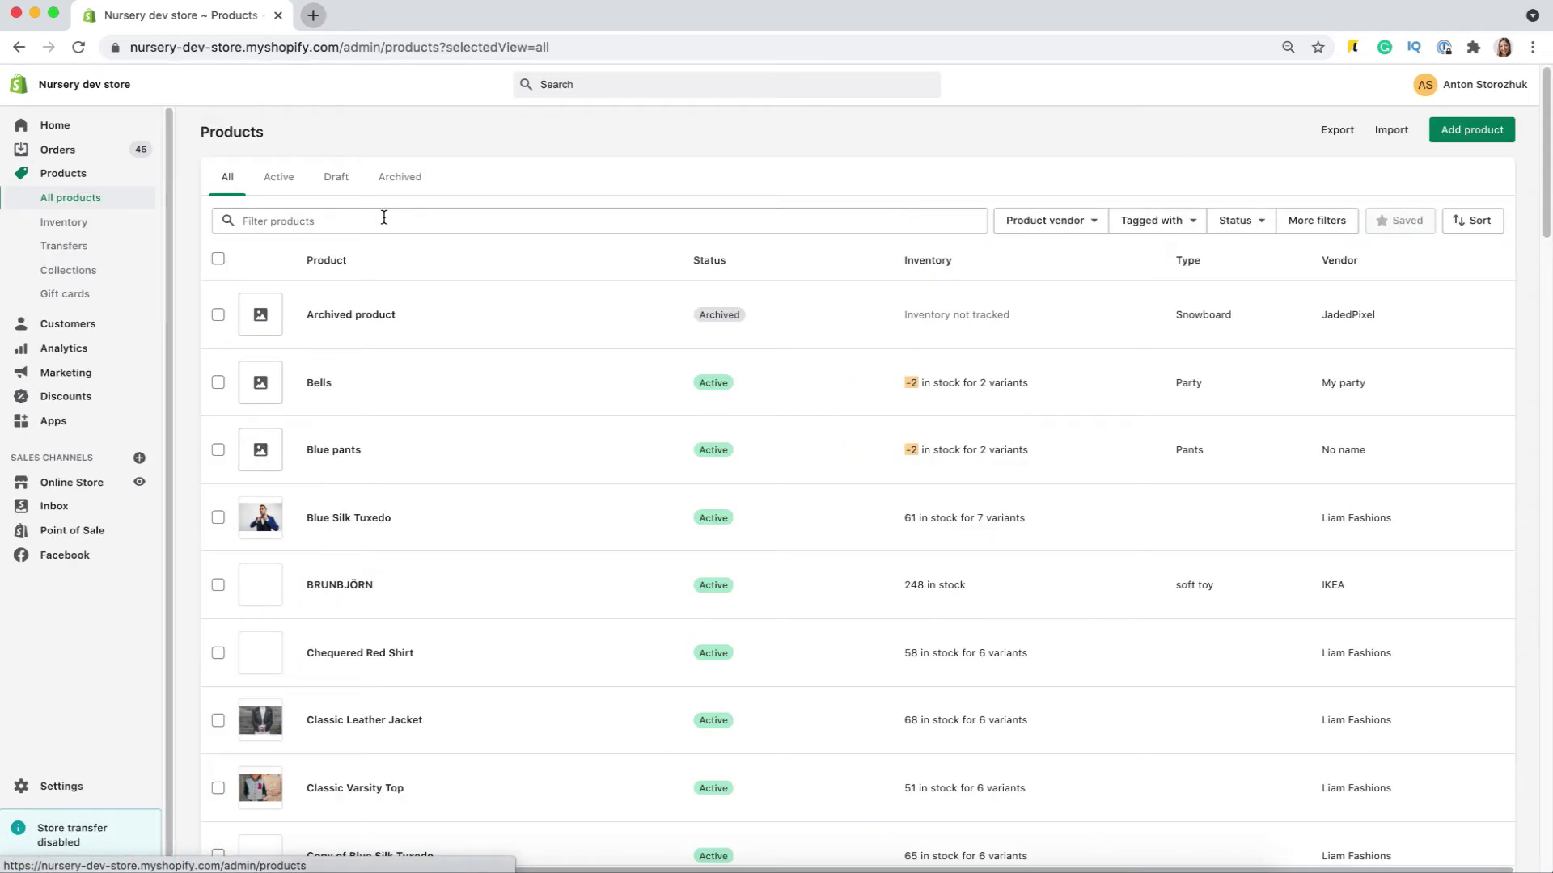
{"action": "left_click", "coordinate": [384, 218]}
{"action": "key", "text": "super+v"}
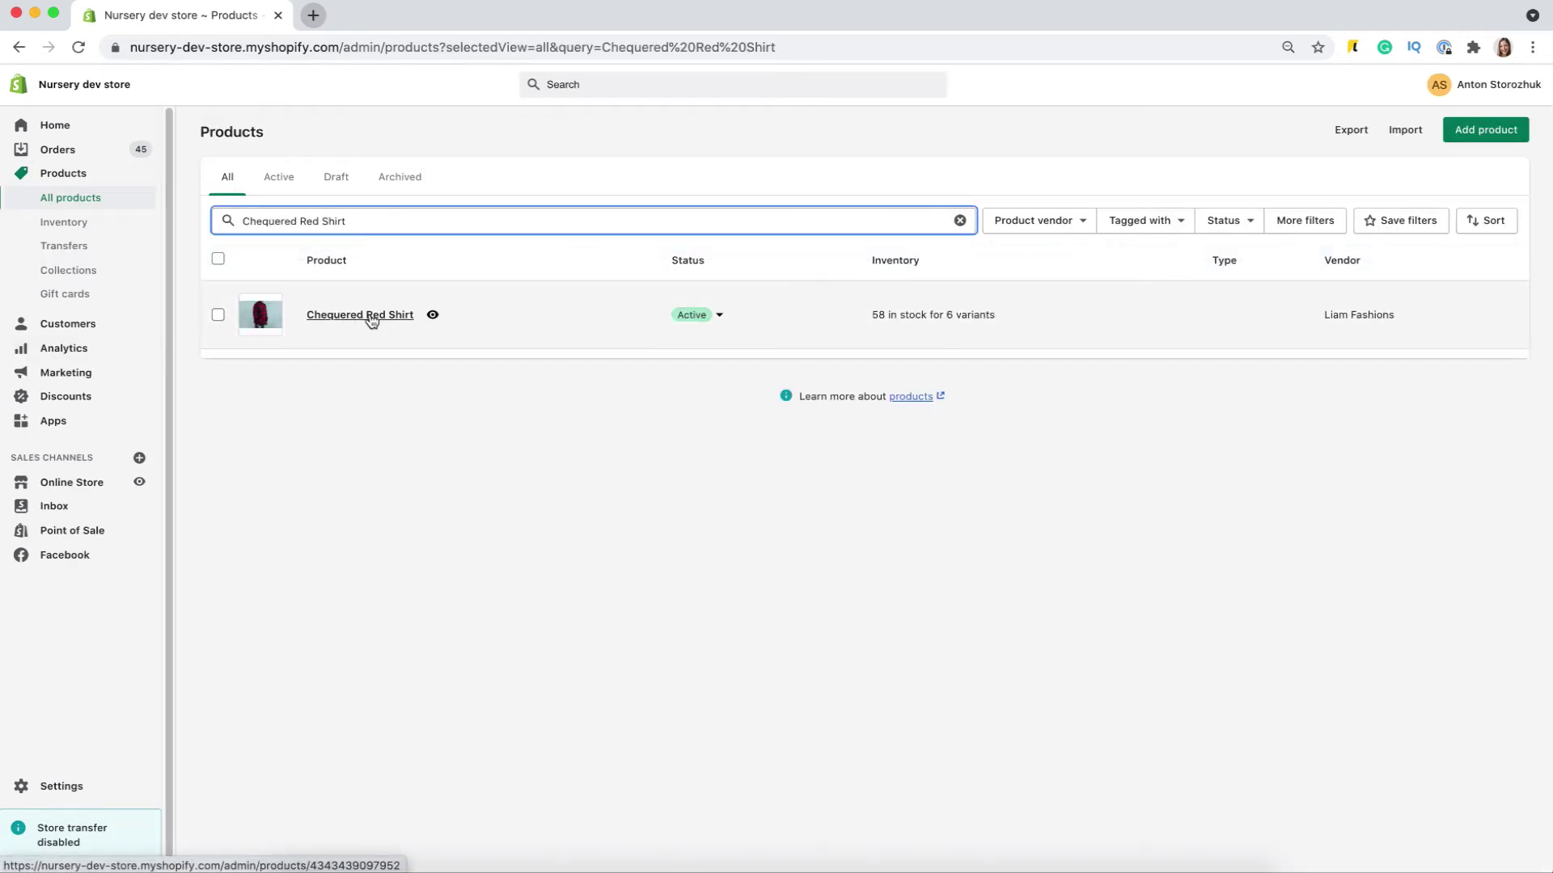
Preview the Chequered Red Shirt storefront page, comparing crossed-out ₴67.62 with sale ₴60.86
{"action": "left_click", "coordinate": [432, 315]}
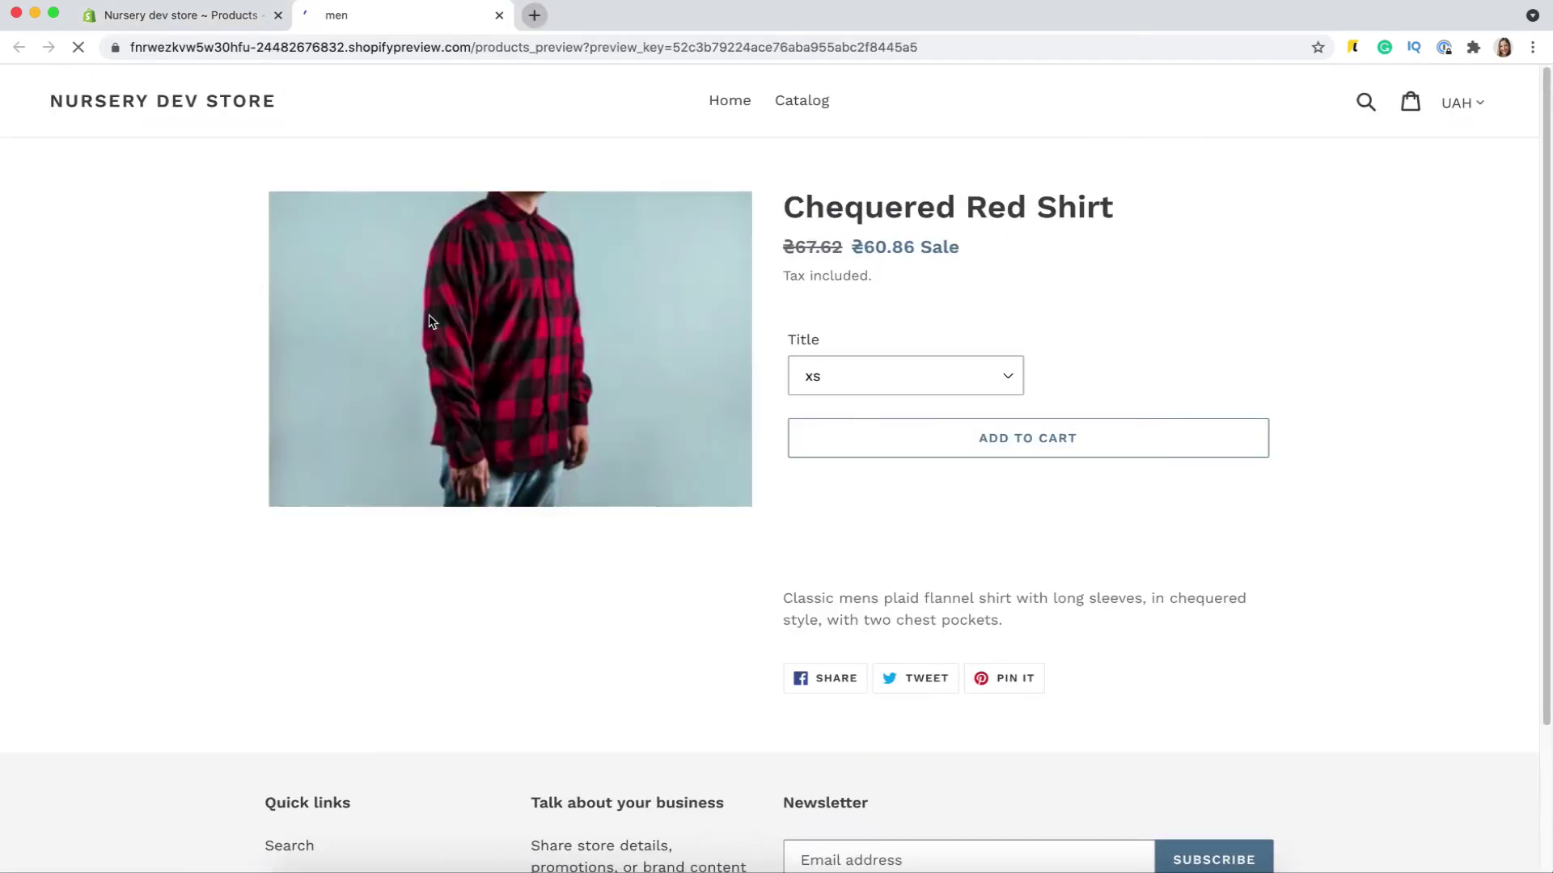
{"action": "left_click_drag", "start_coordinate": [844, 247], "coordinate": [781, 245]}
{"action": "left_click", "coordinate": [963, 243]}
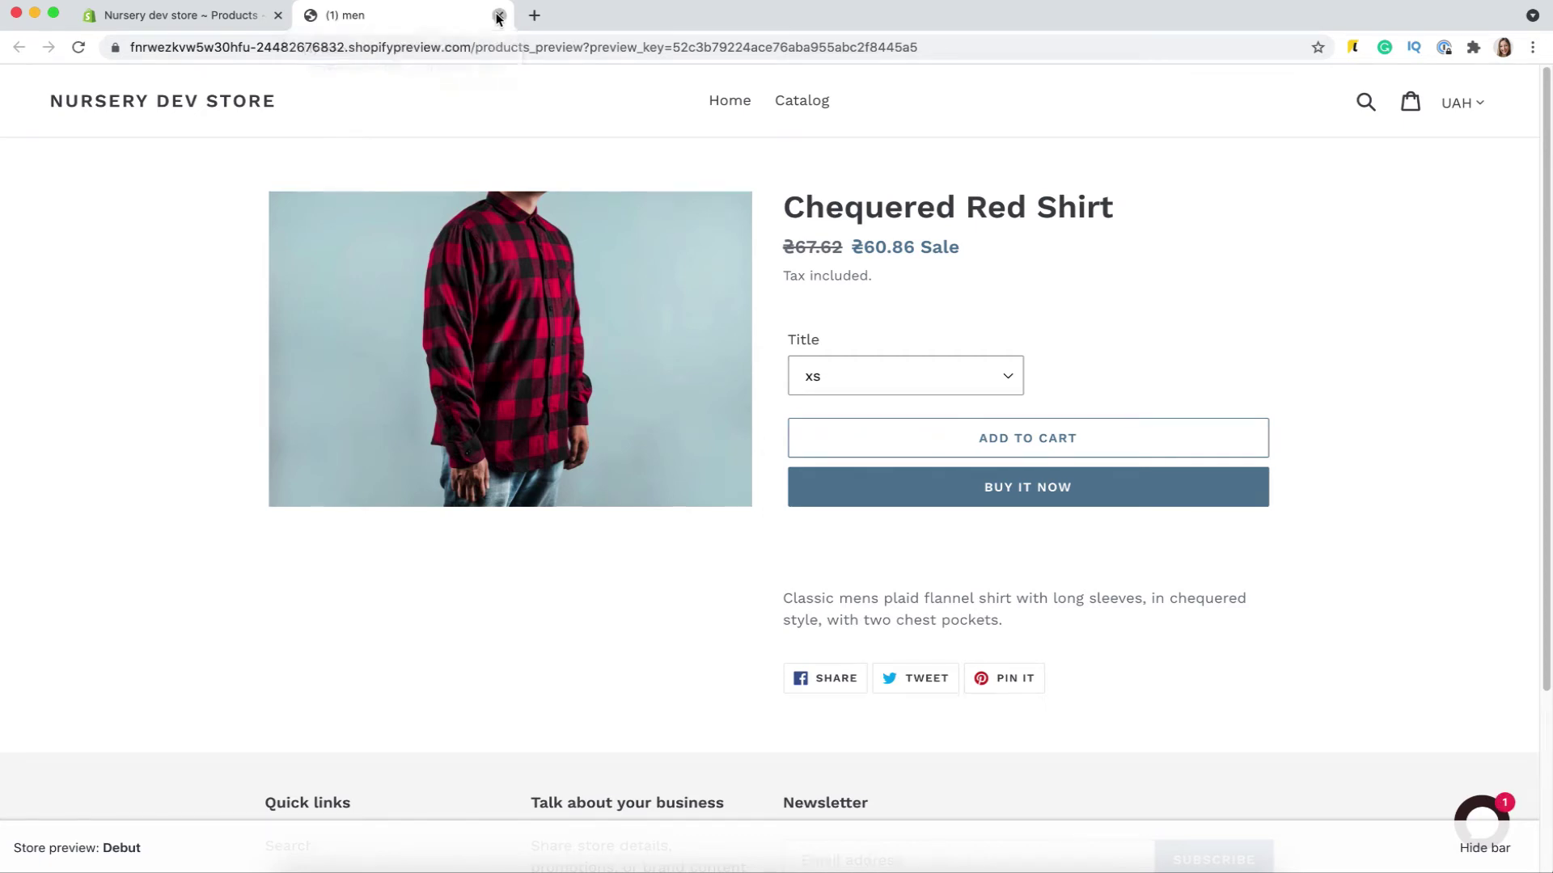
{"action": "left_click", "coordinate": [500, 16]}
{"action": "left_click", "coordinate": [1124, 323]}
Filter to Men stuff, preview, and exclude four products, including Navy Sports Jacket and LED High Tops copies
{"action": "left_click", "coordinate": [1338, 295]}
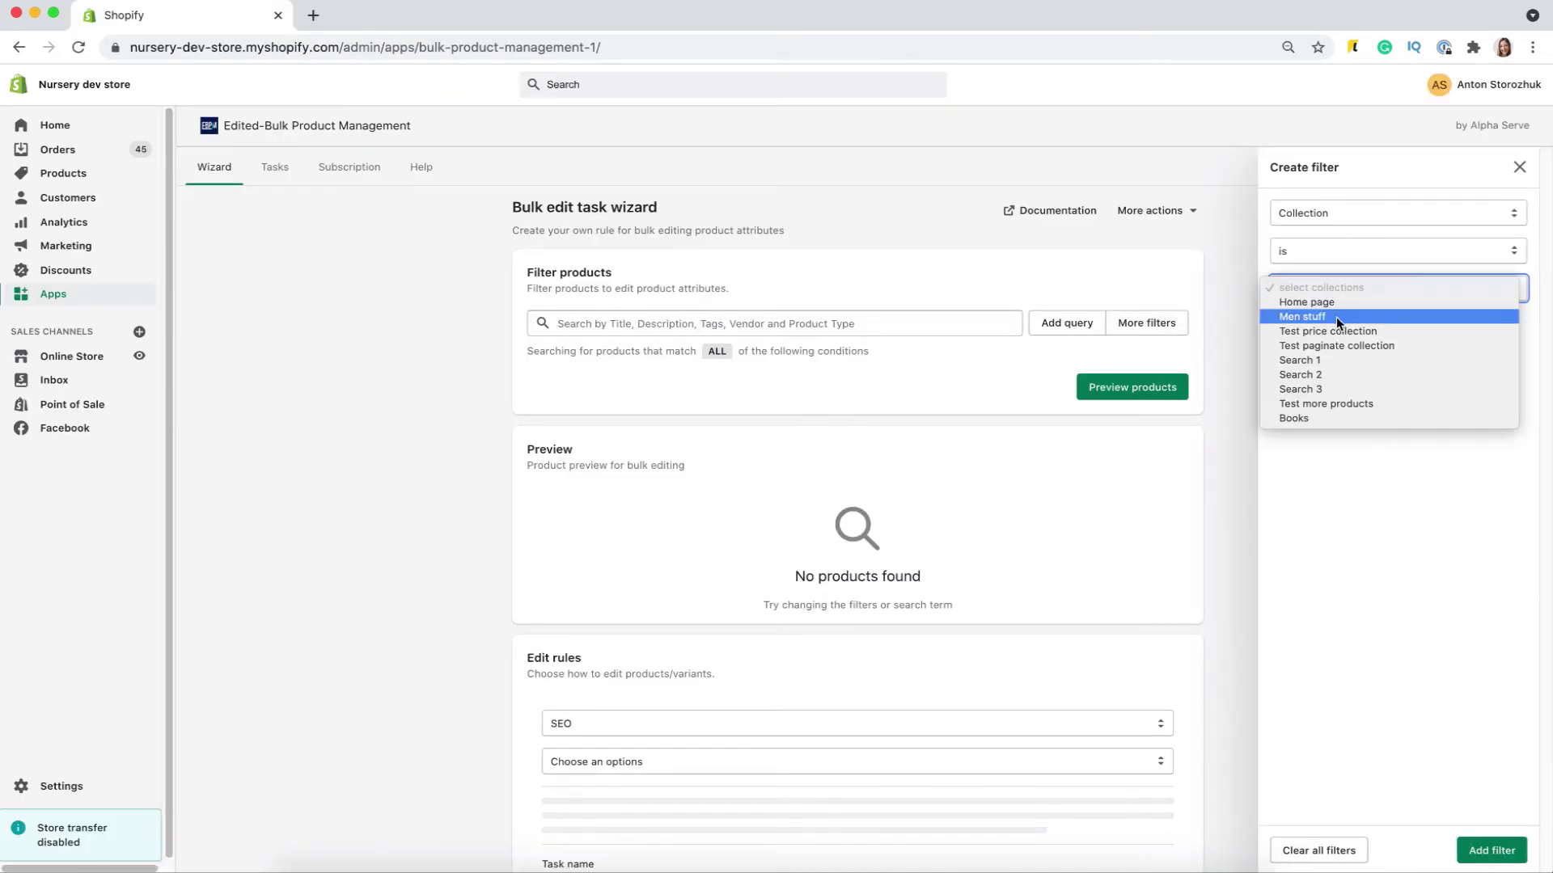
{"action": "left_click", "coordinate": [1336, 317]}
{"action": "left_click", "coordinate": [1492, 850]}
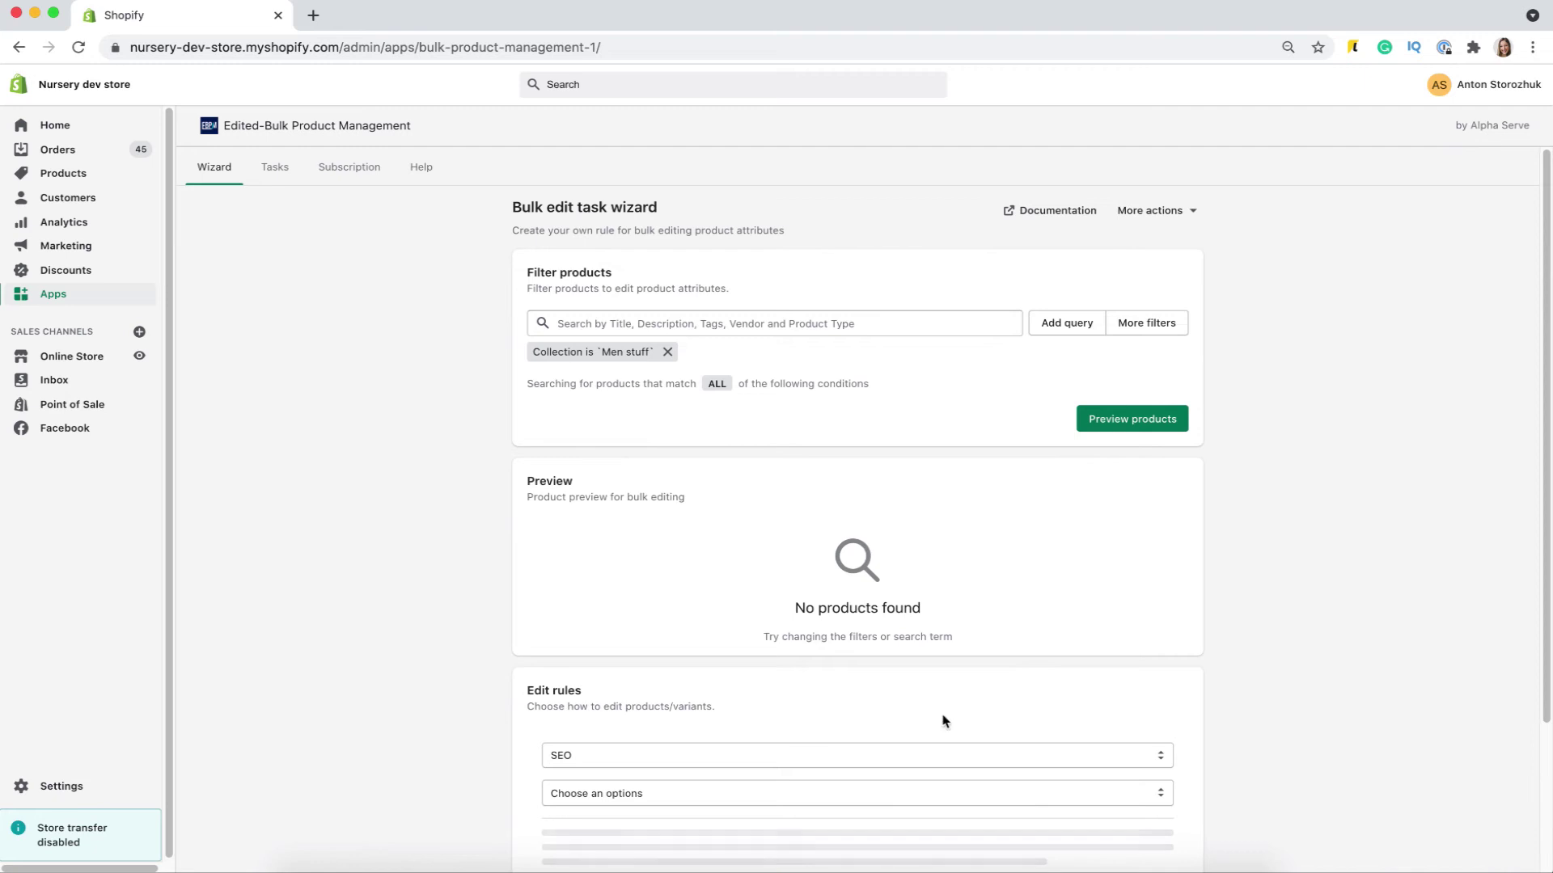
{"action": "left_click", "coordinate": [1126, 418]}
{"action": "scroll", "coordinate": [940, 596], "scroll_direction": "down", "scroll_amount": 10}
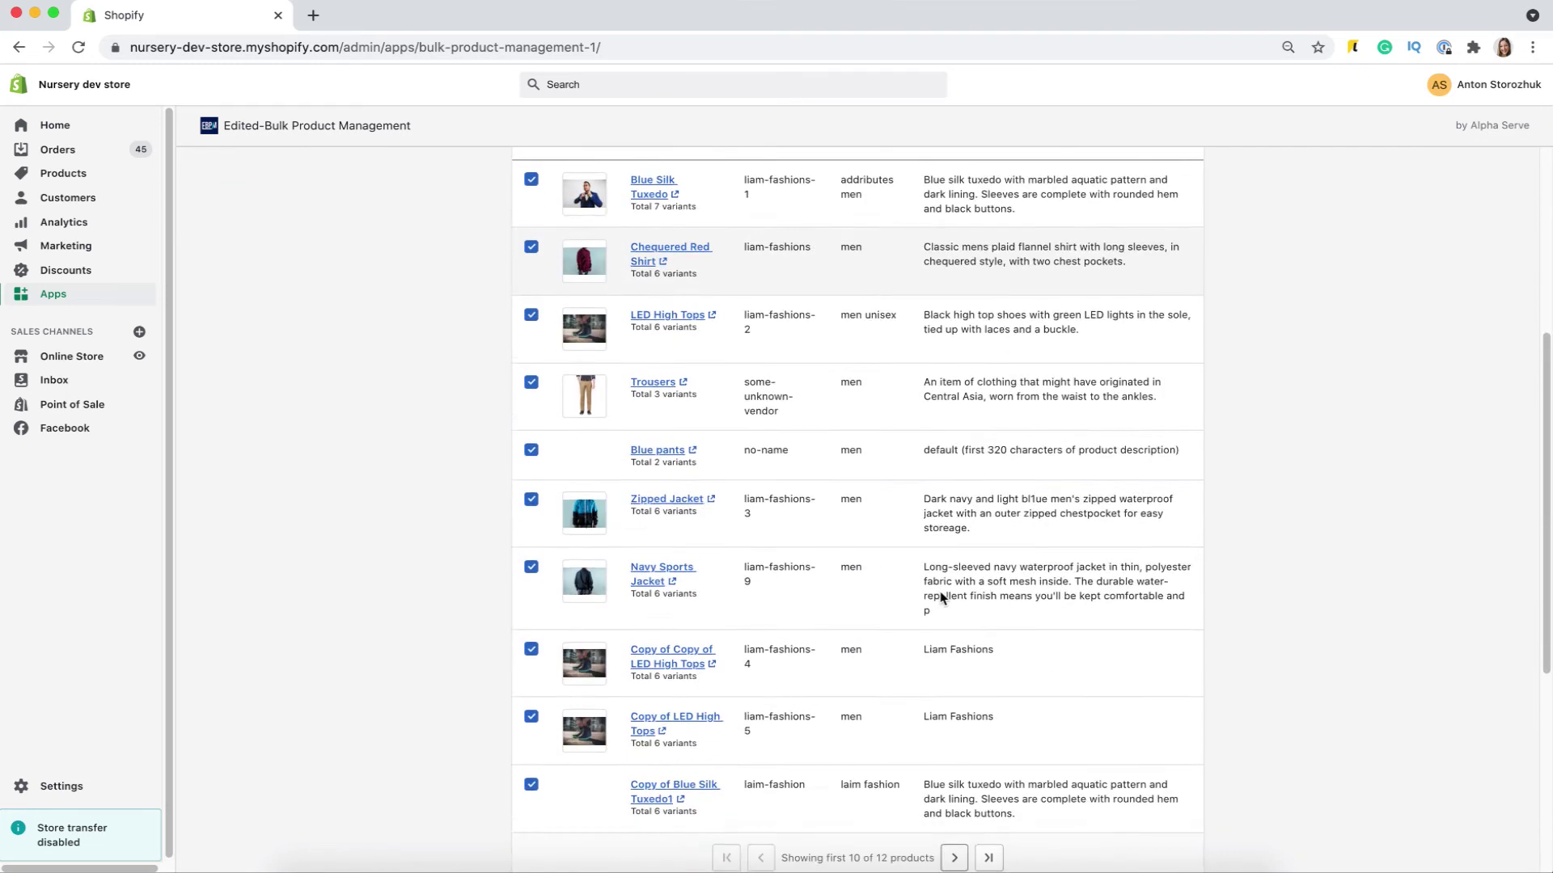
{"action": "scroll", "coordinate": [943, 596], "scroll_direction": "up", "scroll_amount": 1}
{"action": "left_click", "coordinate": [530, 467]}
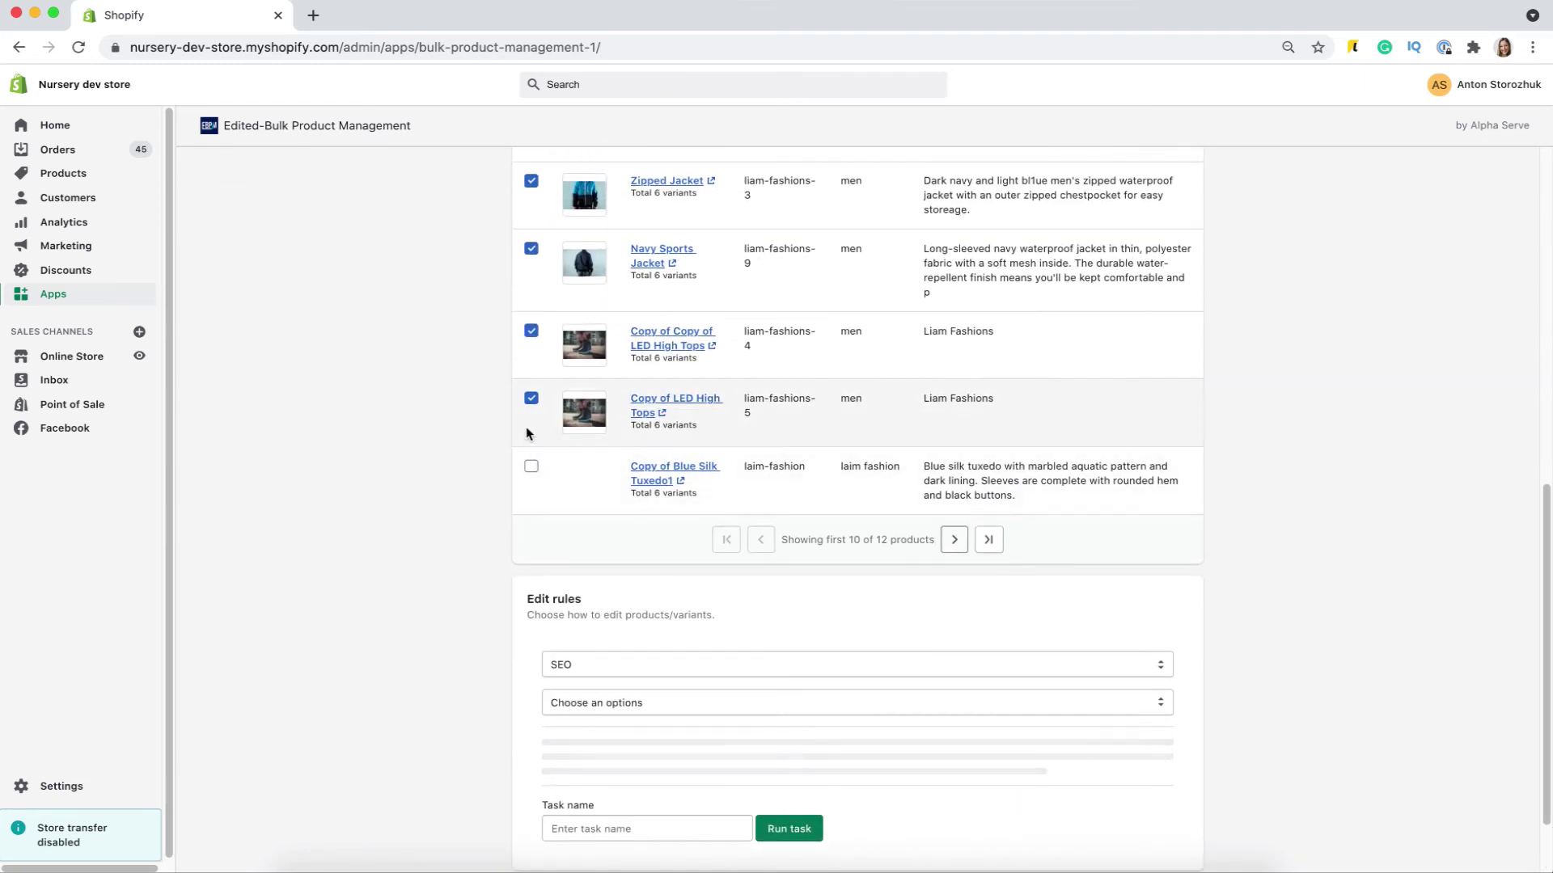
{"action": "left_click", "coordinate": [531, 397]}
{"action": "left_click", "coordinate": [531, 331]}
{"action": "left_click", "coordinate": [531, 248]}
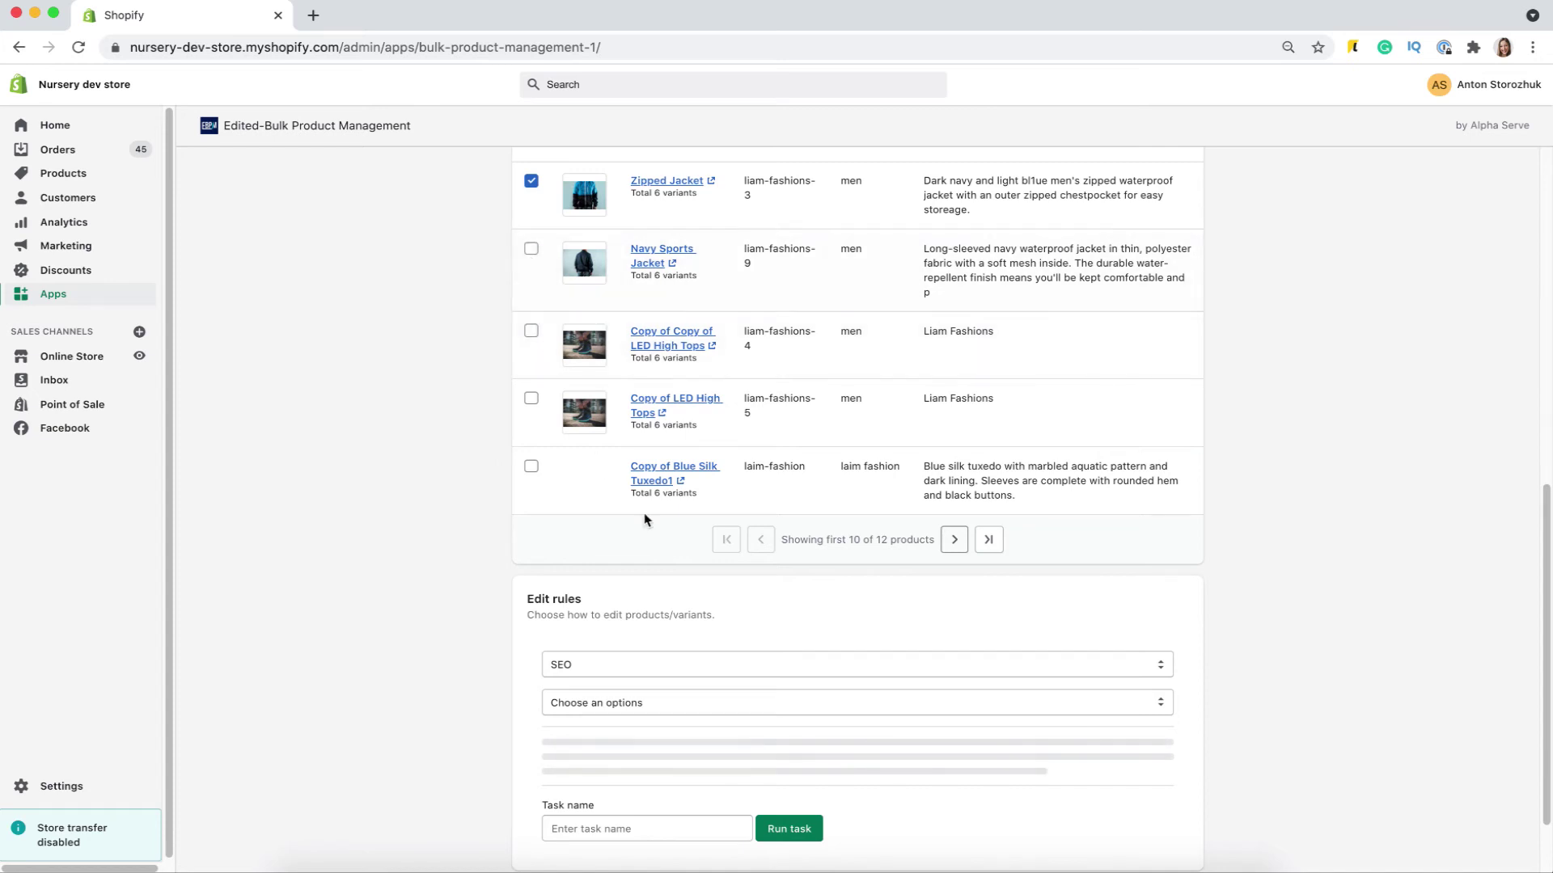
{"action": "scroll", "coordinate": [643, 512], "scroll_direction": "down", "scroll_amount": 2}
Set URL handles to template [product_title] [product_vendor], run the task, and open its results
{"action": "left_click", "coordinate": [632, 553]}
{"action": "left_click", "coordinate": [632, 553]}
{"action": "left_click", "coordinate": [617, 608]}
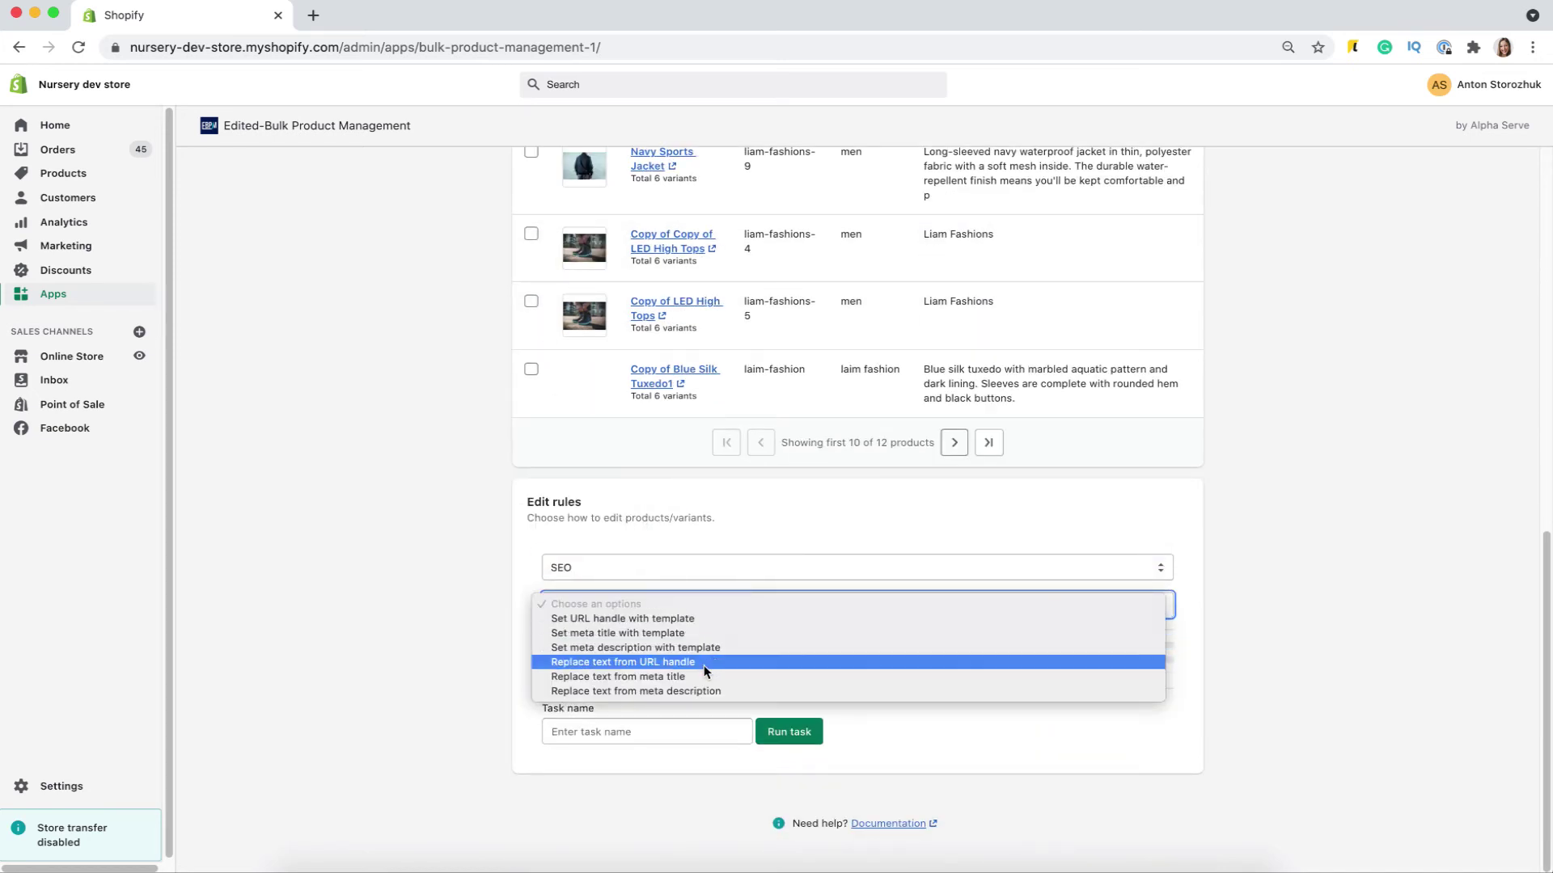
{"action": "left_click", "coordinate": [698, 621]}
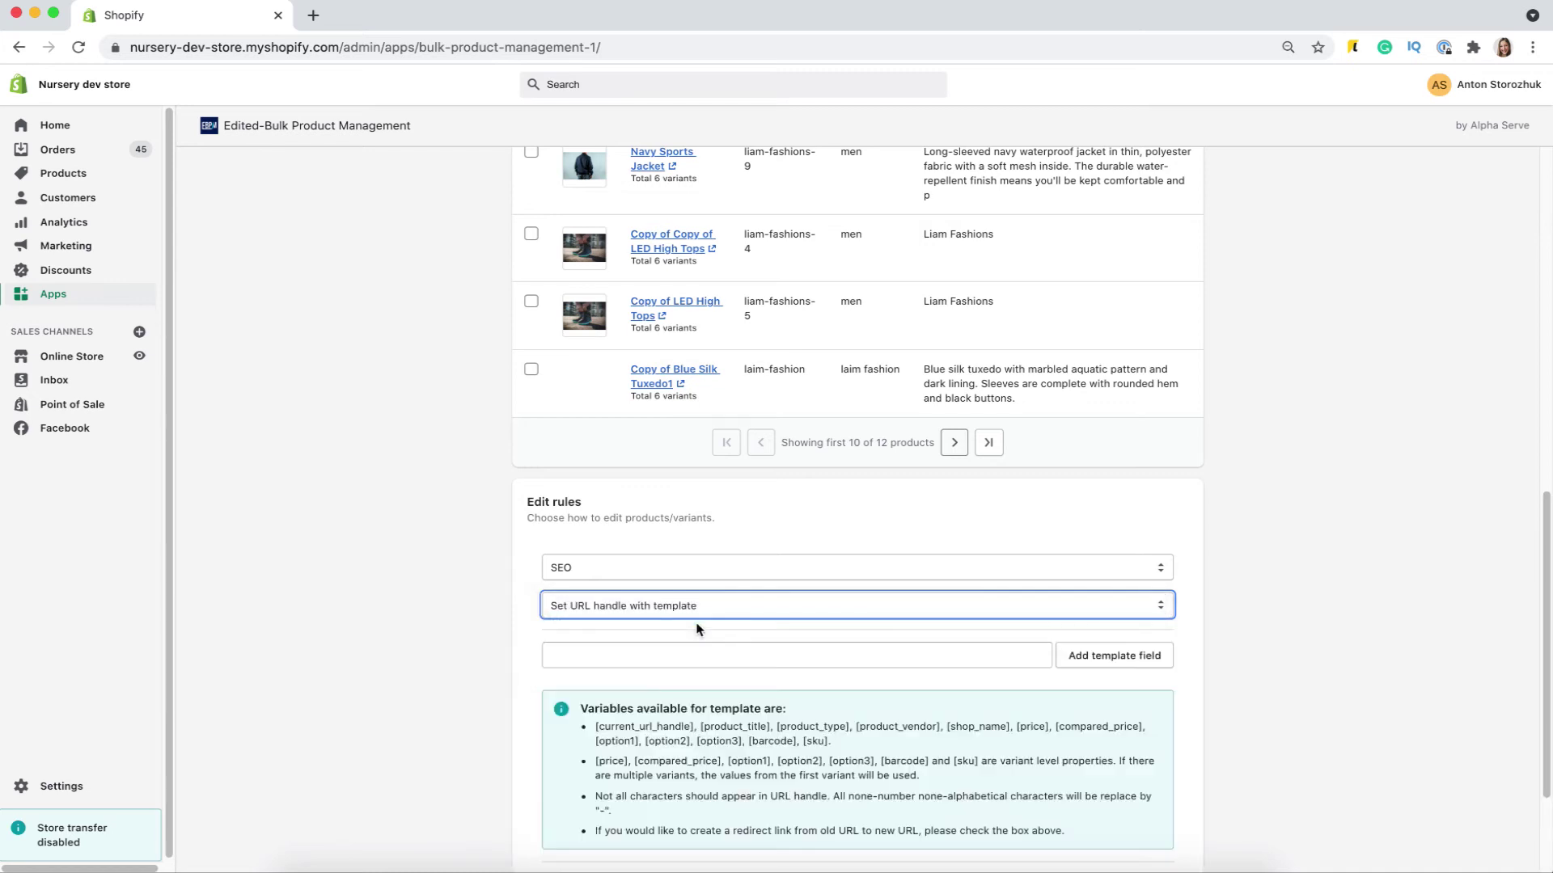
{"action": "left_click", "coordinate": [970, 657]}
{"action": "left_click", "coordinate": [1104, 653]}
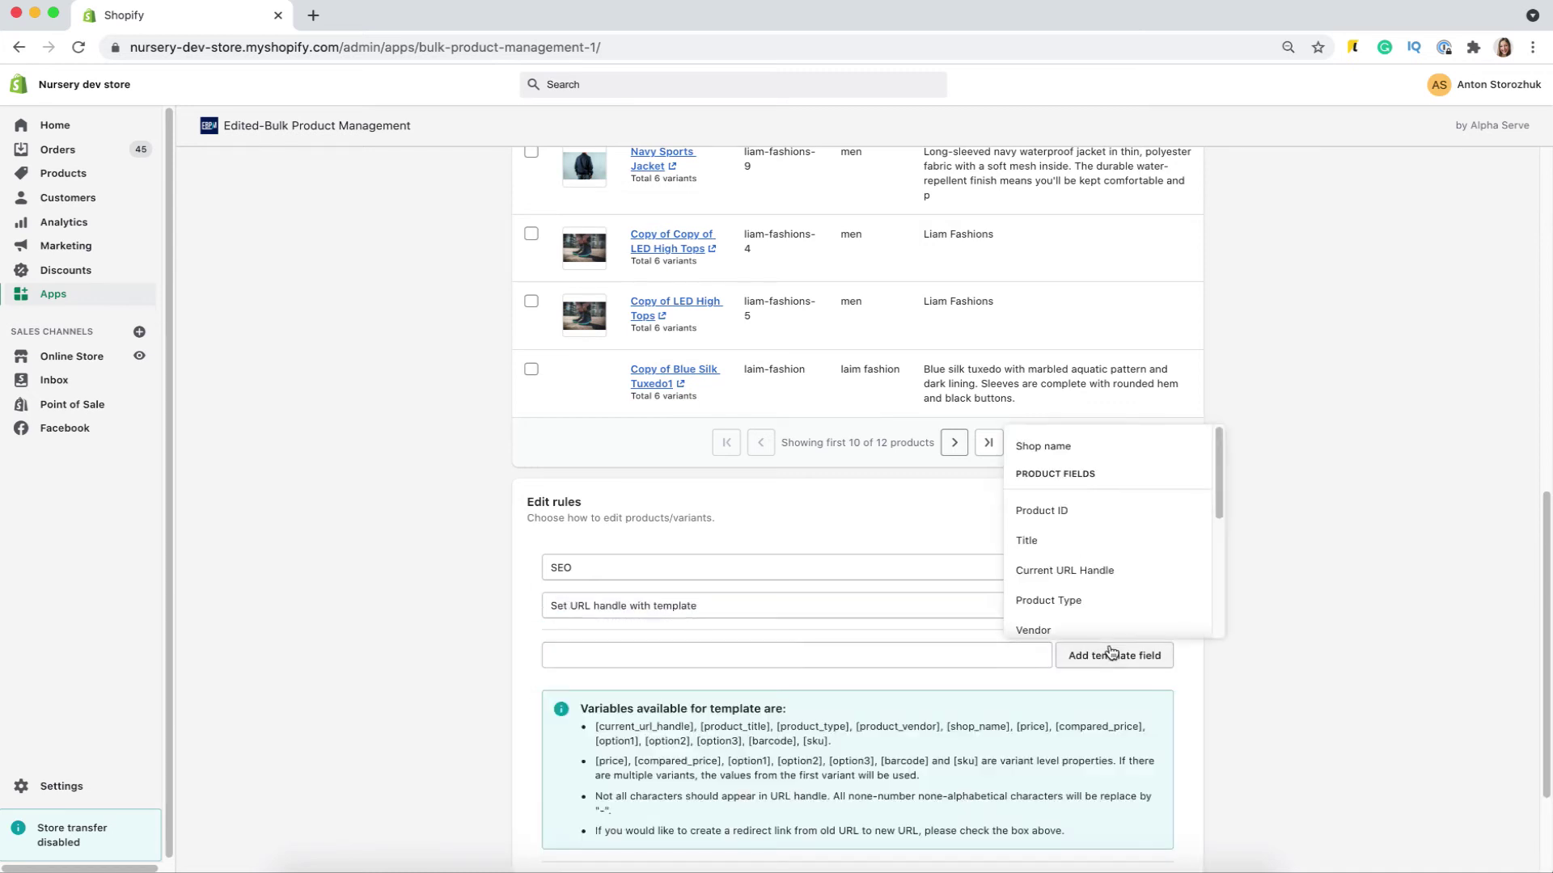
{"action": "left_click", "coordinate": [1058, 542]}
{"action": "left_click", "coordinate": [1164, 630]}
{"action": "scroll", "coordinate": [871, 686], "scroll_direction": "down", "scroll_amount": 2}
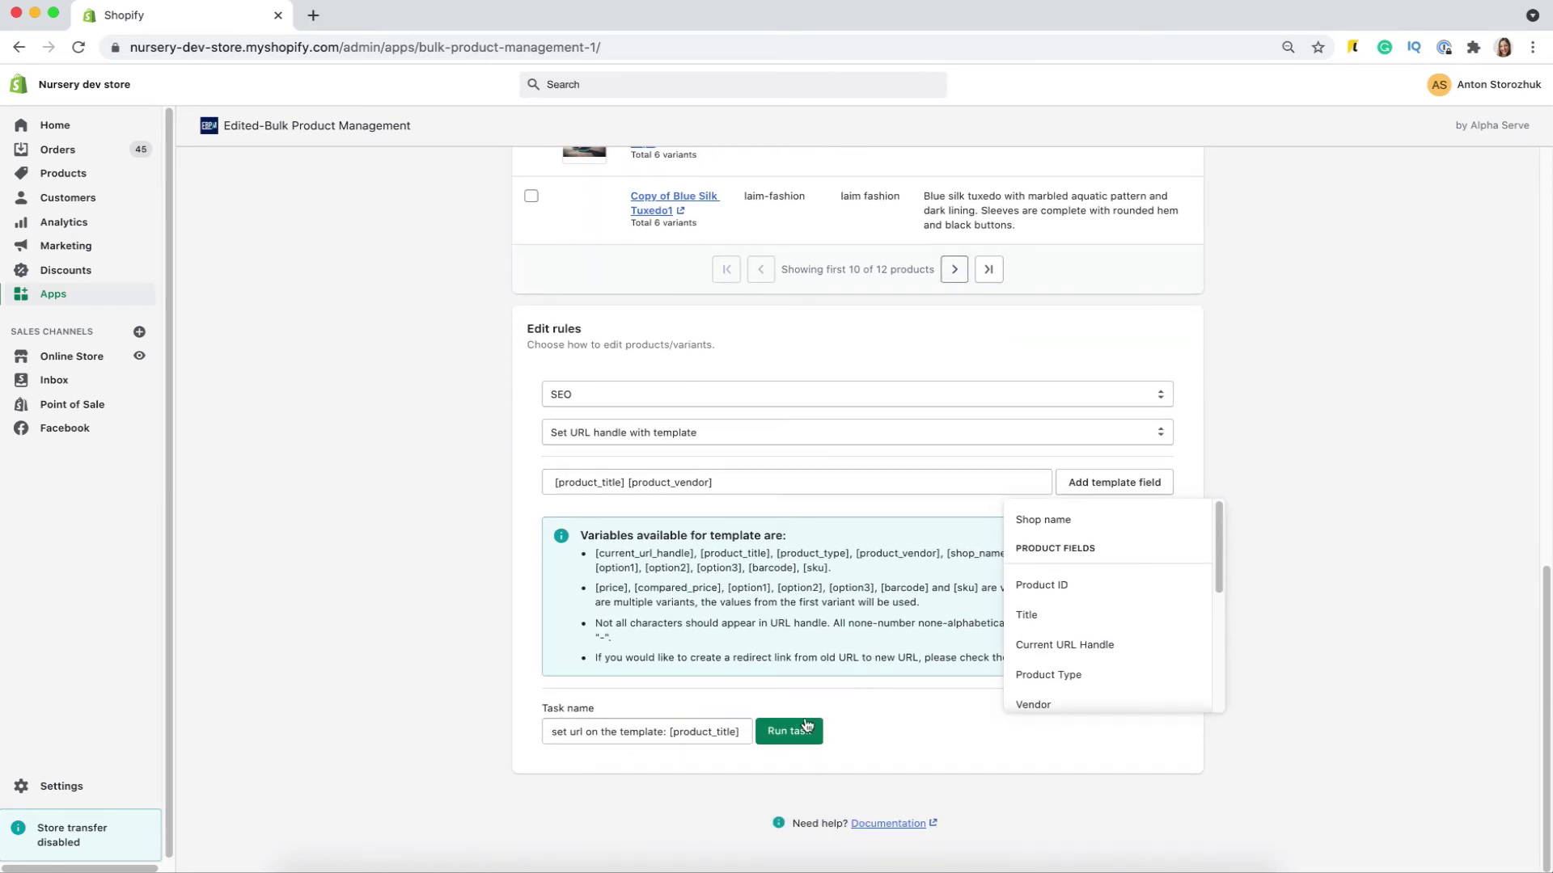
{"action": "left_click", "coordinate": [803, 744]}
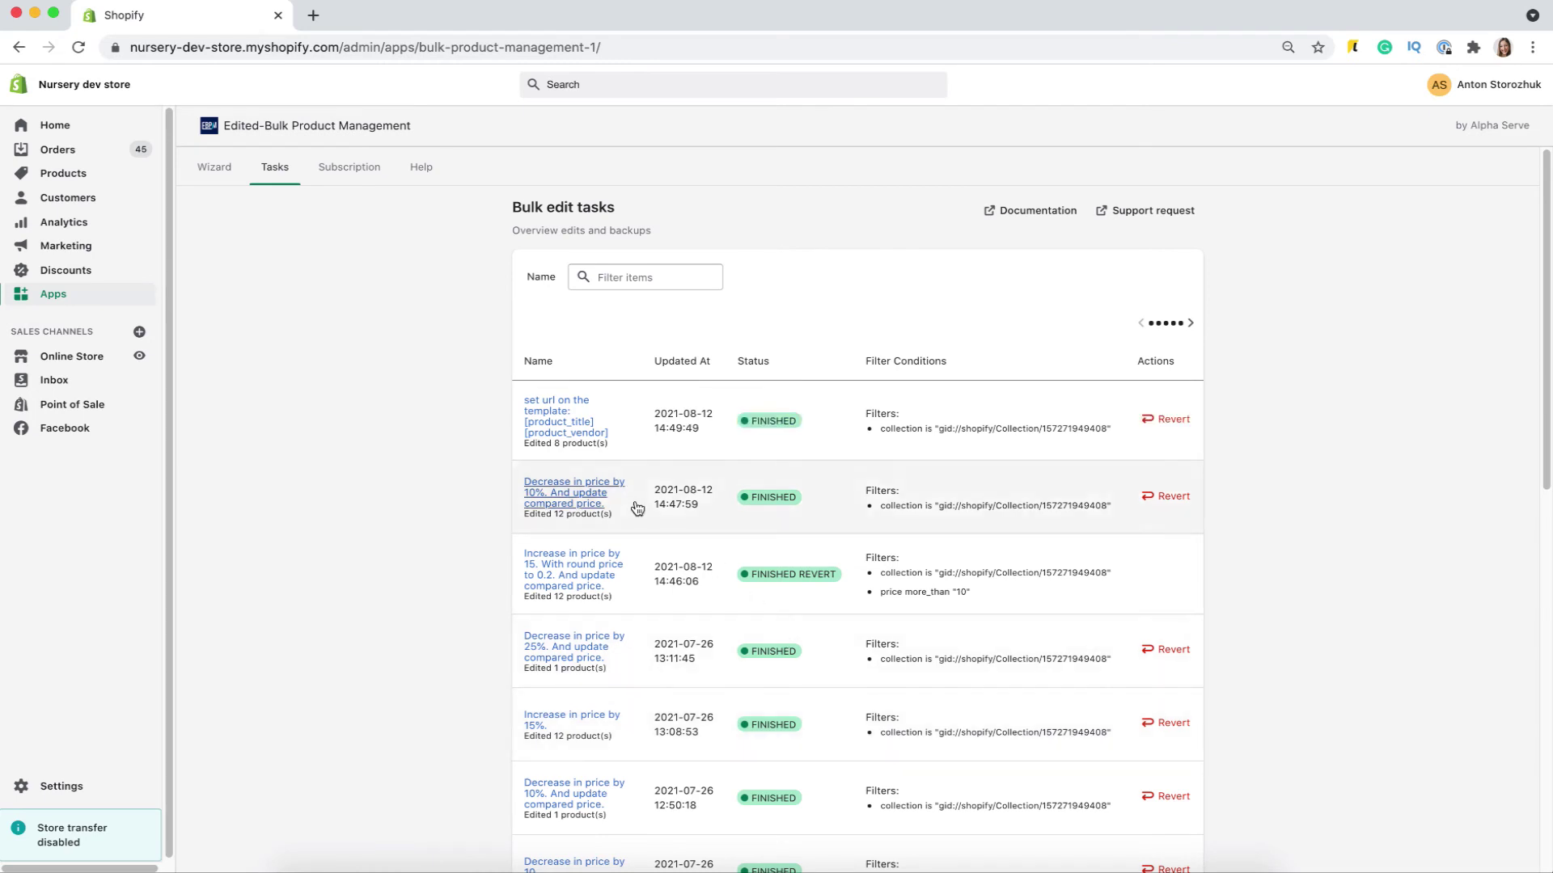
{"action": "left_click", "coordinate": [569, 432]}
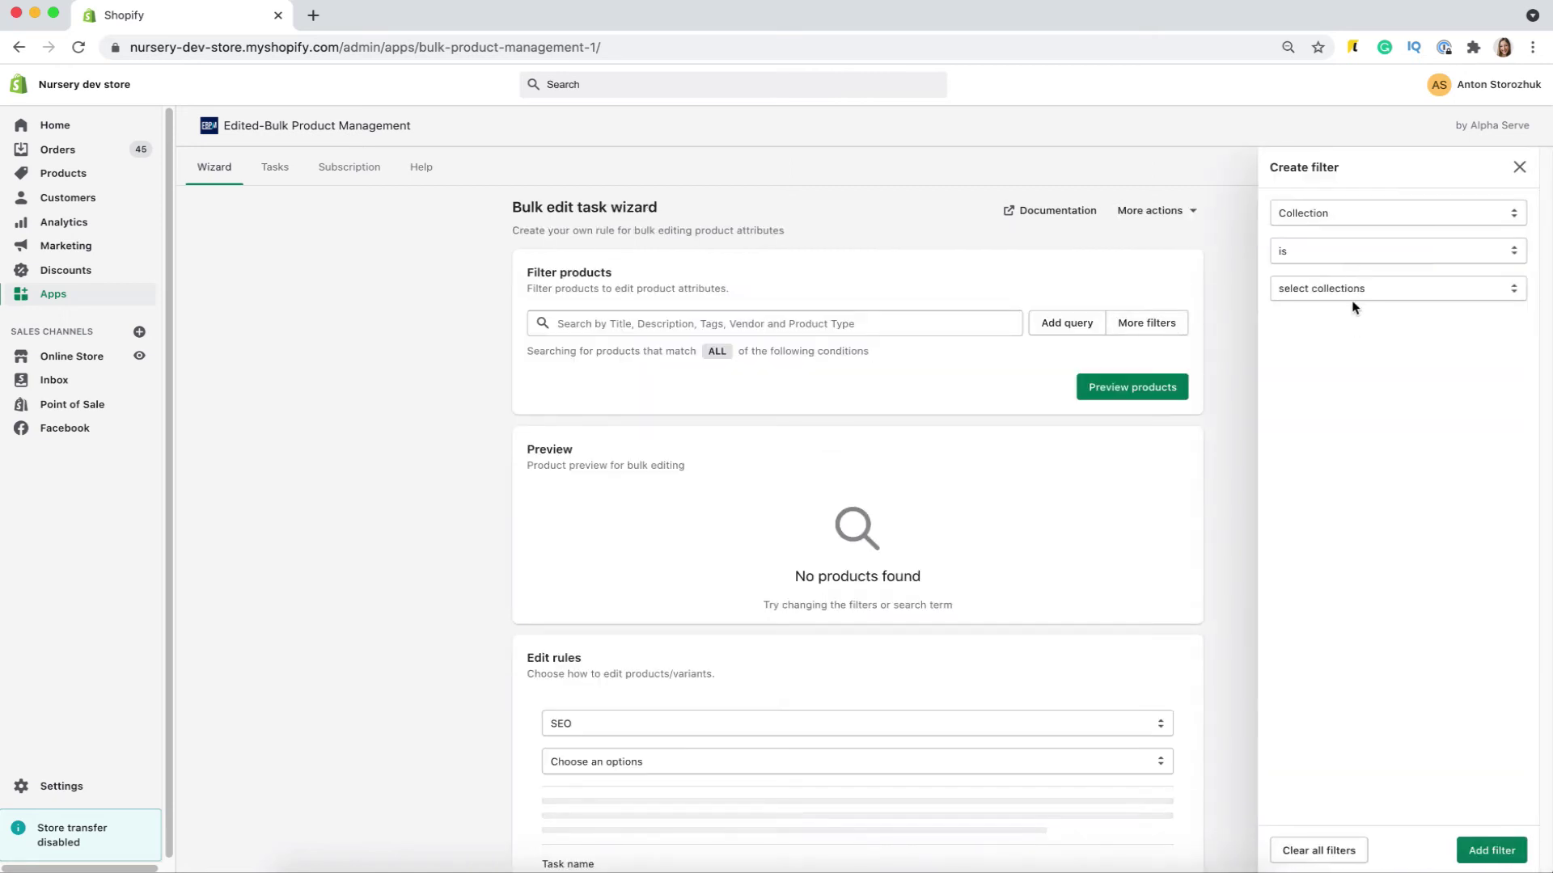
Filter to the Men stuff collection, preview, and select all products
{"action": "left_click", "coordinate": [1351, 305]}
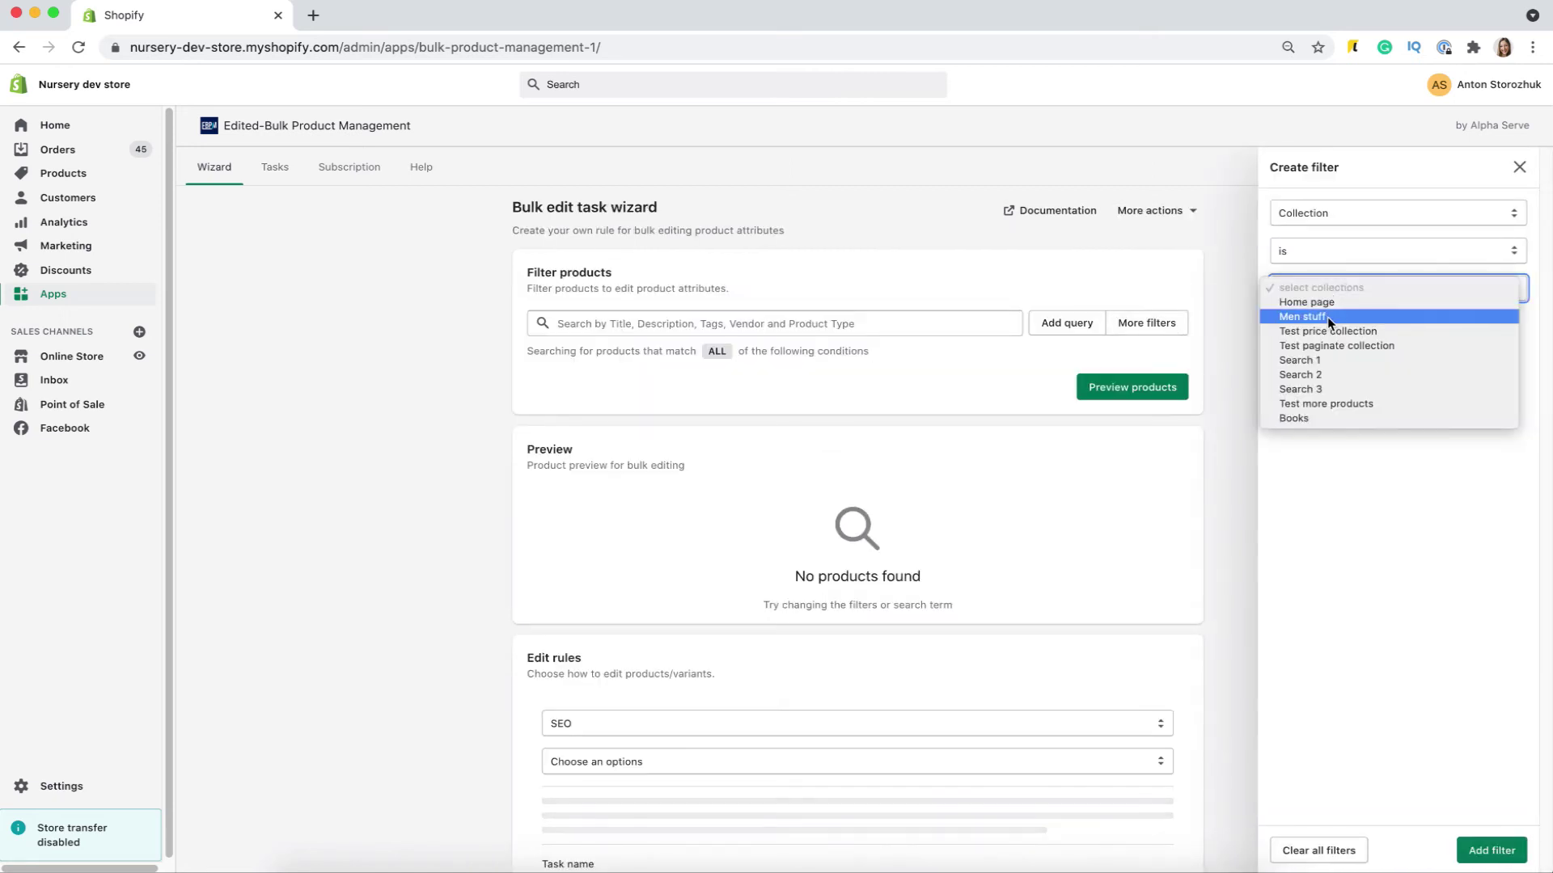
{"action": "left_click", "coordinate": [1327, 317]}
{"action": "left_click", "coordinate": [1490, 849]}
{"action": "left_click", "coordinate": [1132, 419]}
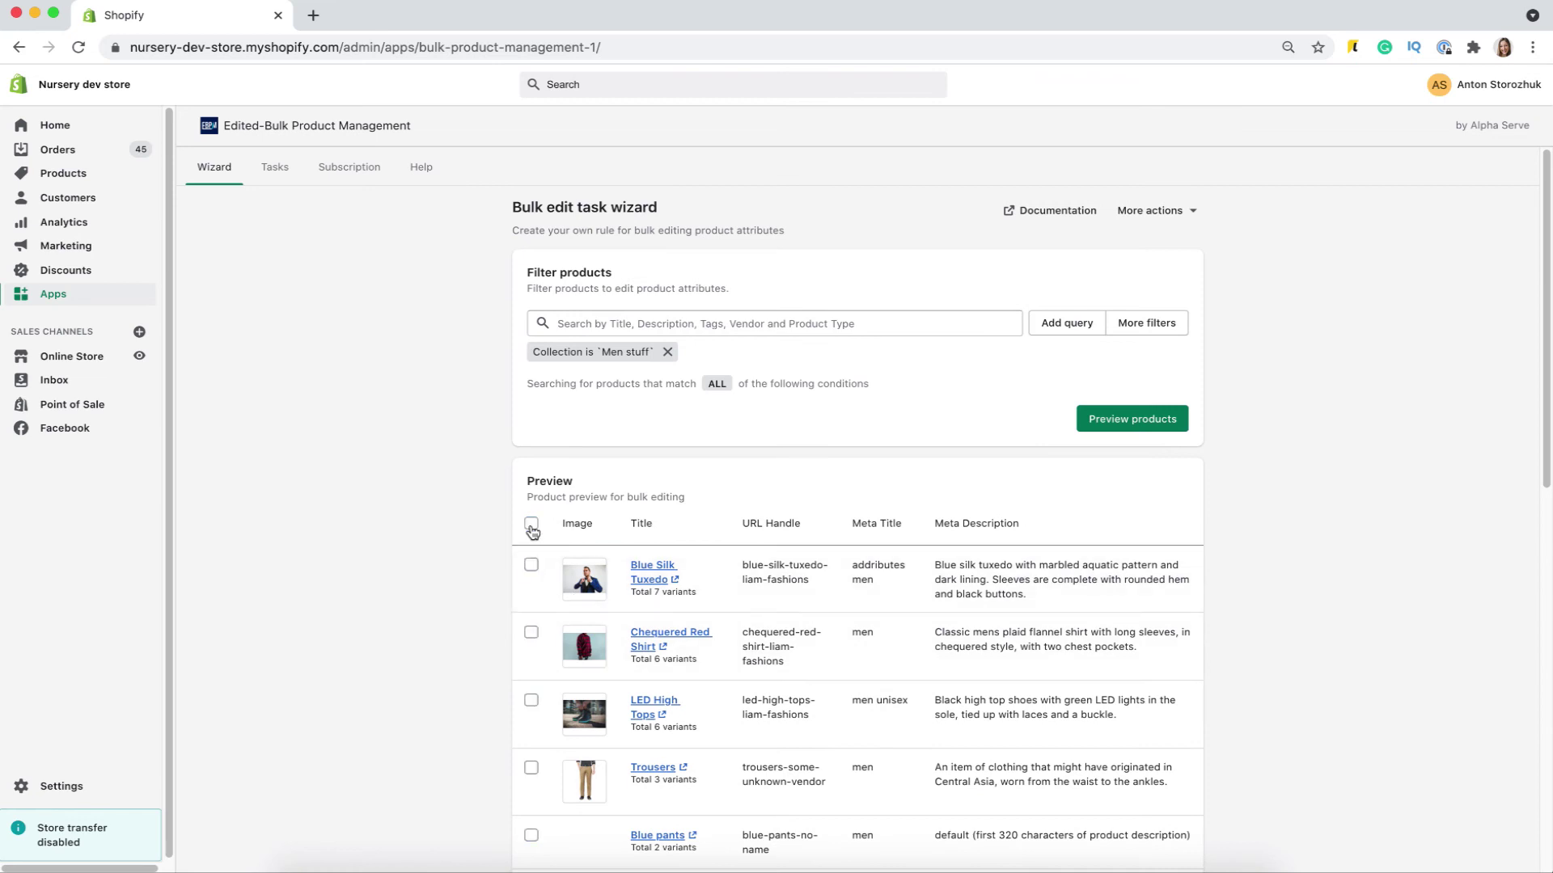
{"action": "left_click", "coordinate": [530, 634]}
{"action": "scroll", "coordinate": [582, 612], "scroll_direction": "down", "scroll_amount": 10}
Set the meta description template to [shop_name] and run the task
{"action": "left_click", "coordinate": [586, 610]}
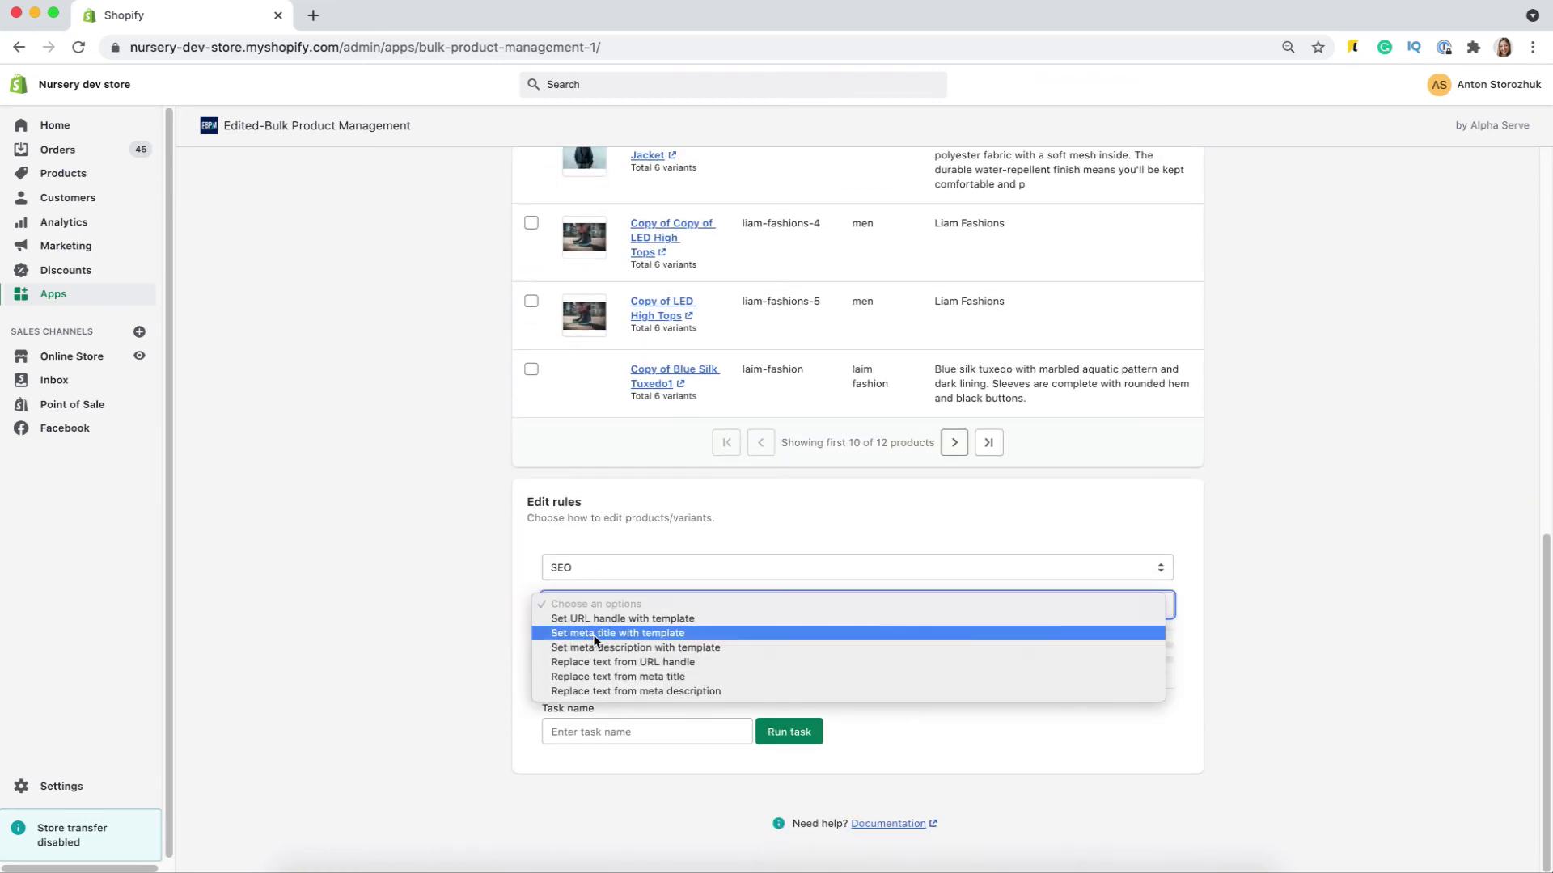
{"action": "left_click", "coordinate": [594, 647]}
{"action": "left_click", "coordinate": [1114, 655]}
{"action": "scroll", "coordinate": [1079, 582], "scroll_direction": "down", "scroll_amount": 5}
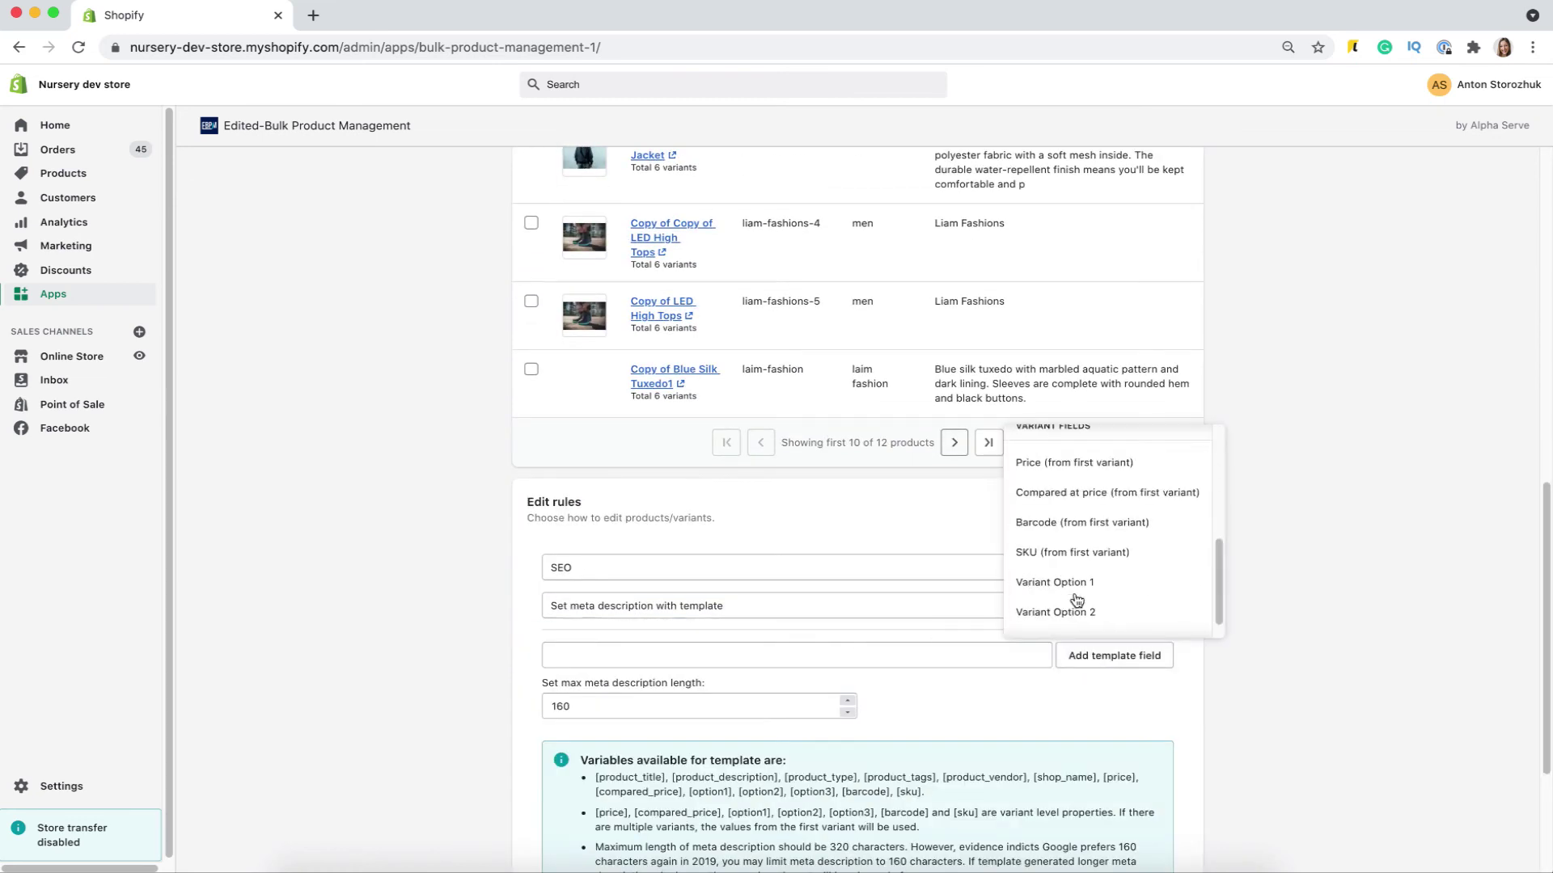
{"action": "scroll", "coordinate": [1076, 599], "scroll_direction": "down", "scroll_amount": 2}
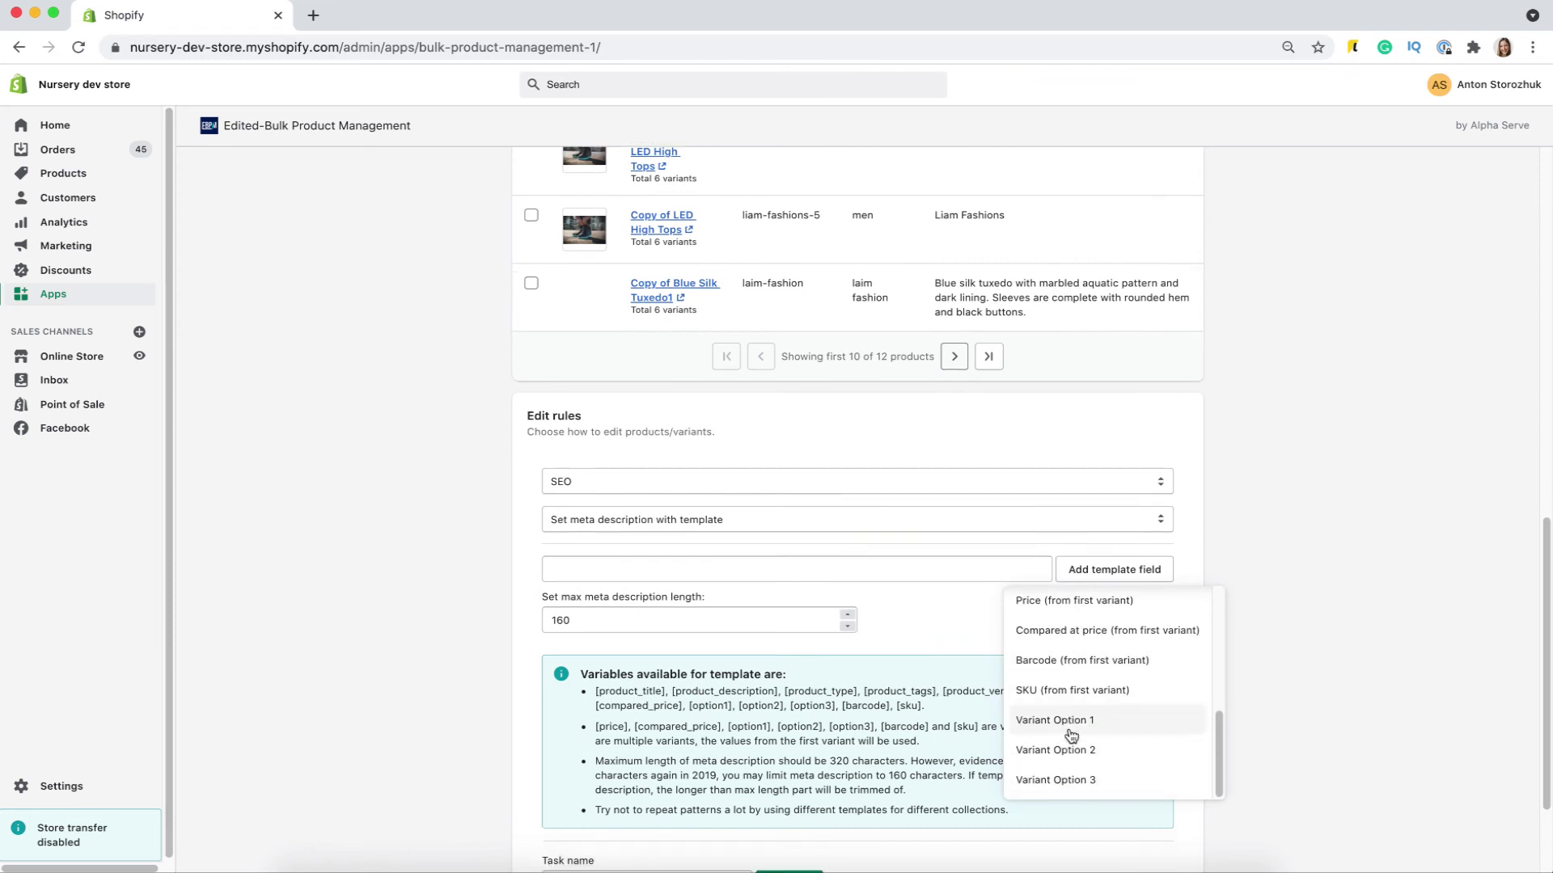
{"action": "scroll", "coordinate": [1070, 735], "scroll_direction": "up", "scroll_amount": 5}
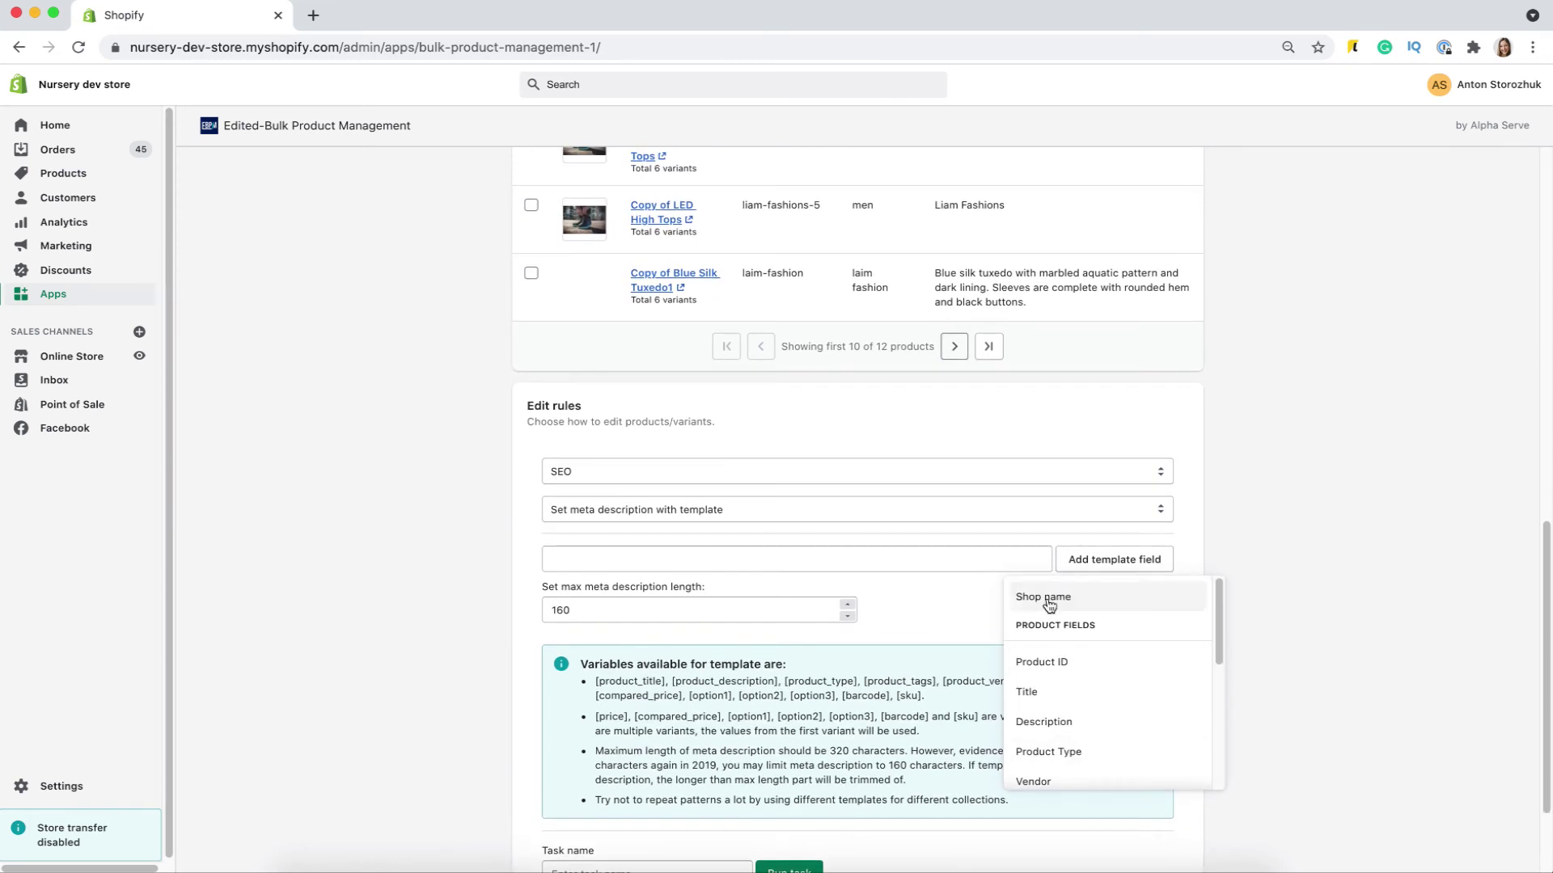
{"action": "left_click", "coordinate": [1049, 602]}
{"action": "scroll", "coordinate": [728, 687], "scroll_direction": "down", "scroll_amount": 3}
{"action": "left_click", "coordinate": [774, 759]}
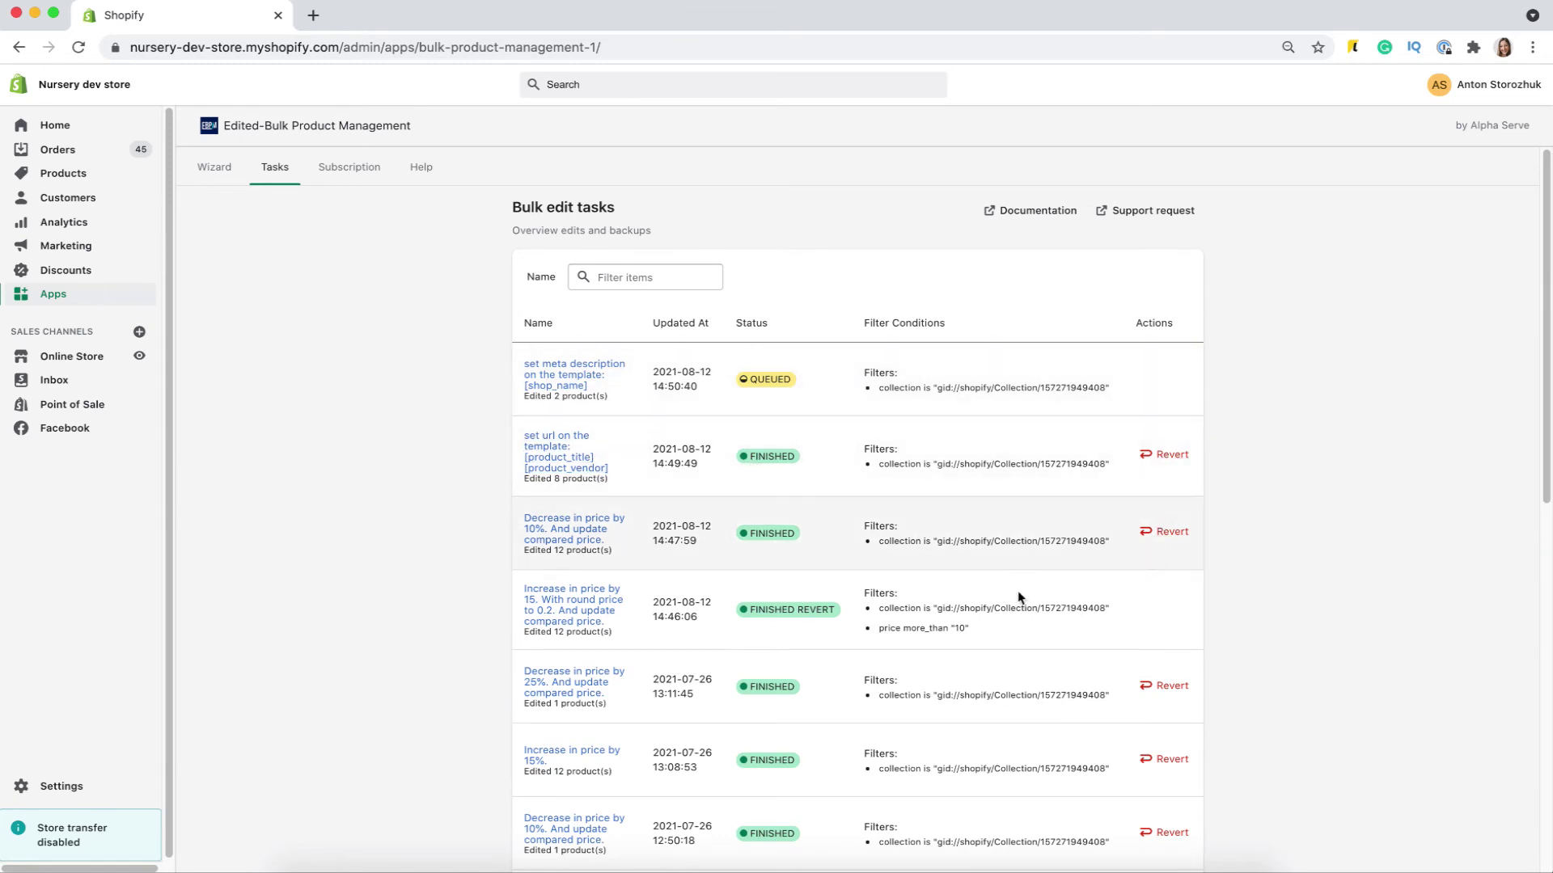
Check the meta description task's two edited products, then reopen the Wizard and dismiss the SEO options
{"action": "left_click", "coordinate": [547, 375]}
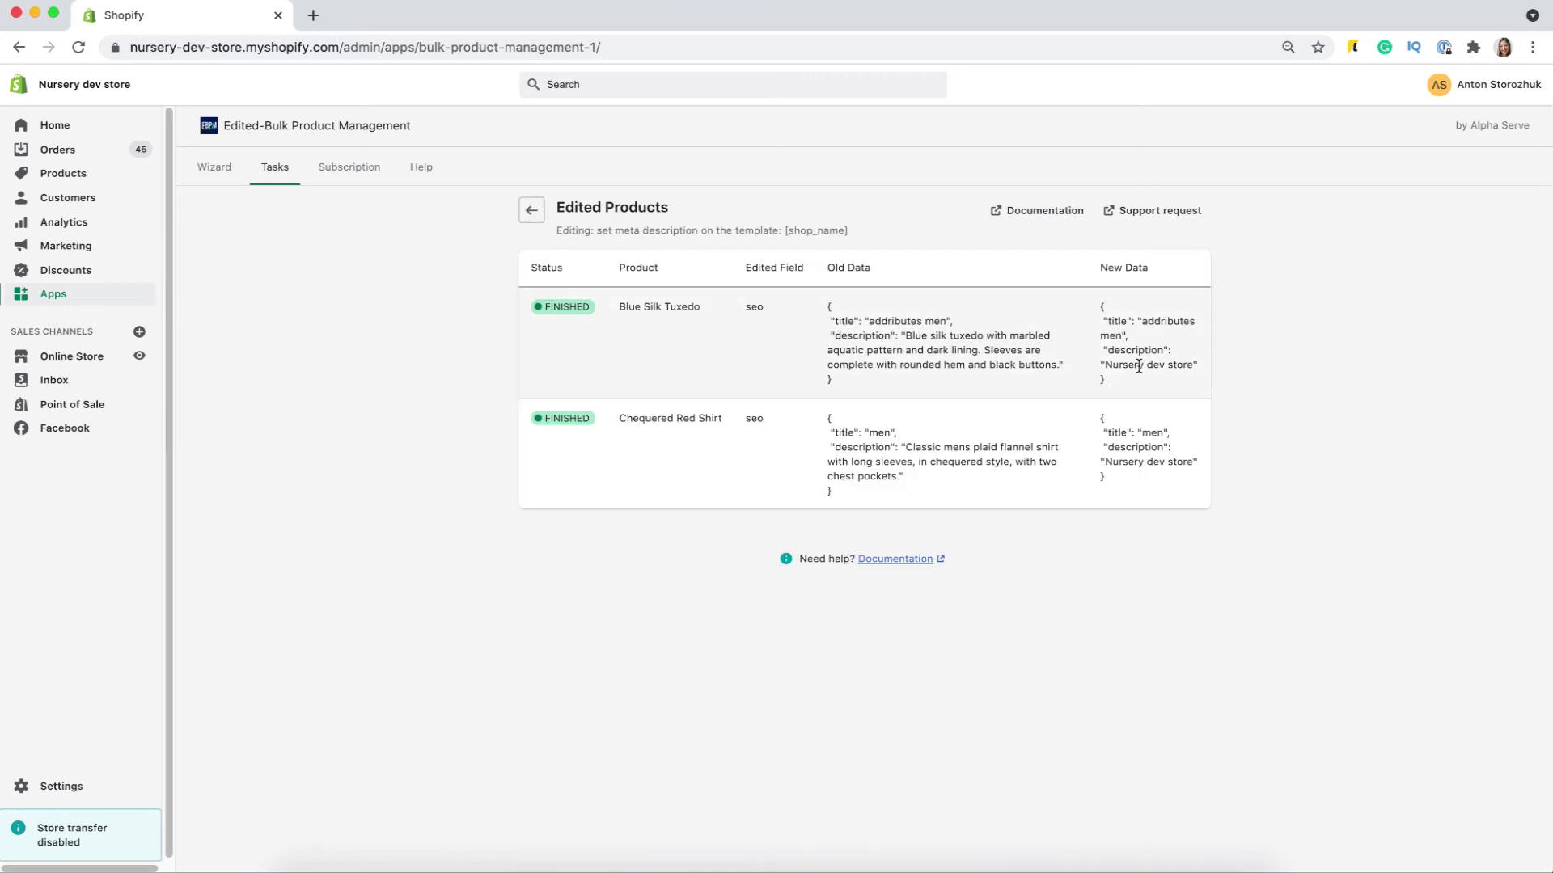
{"action": "left_click", "coordinate": [531, 211]}
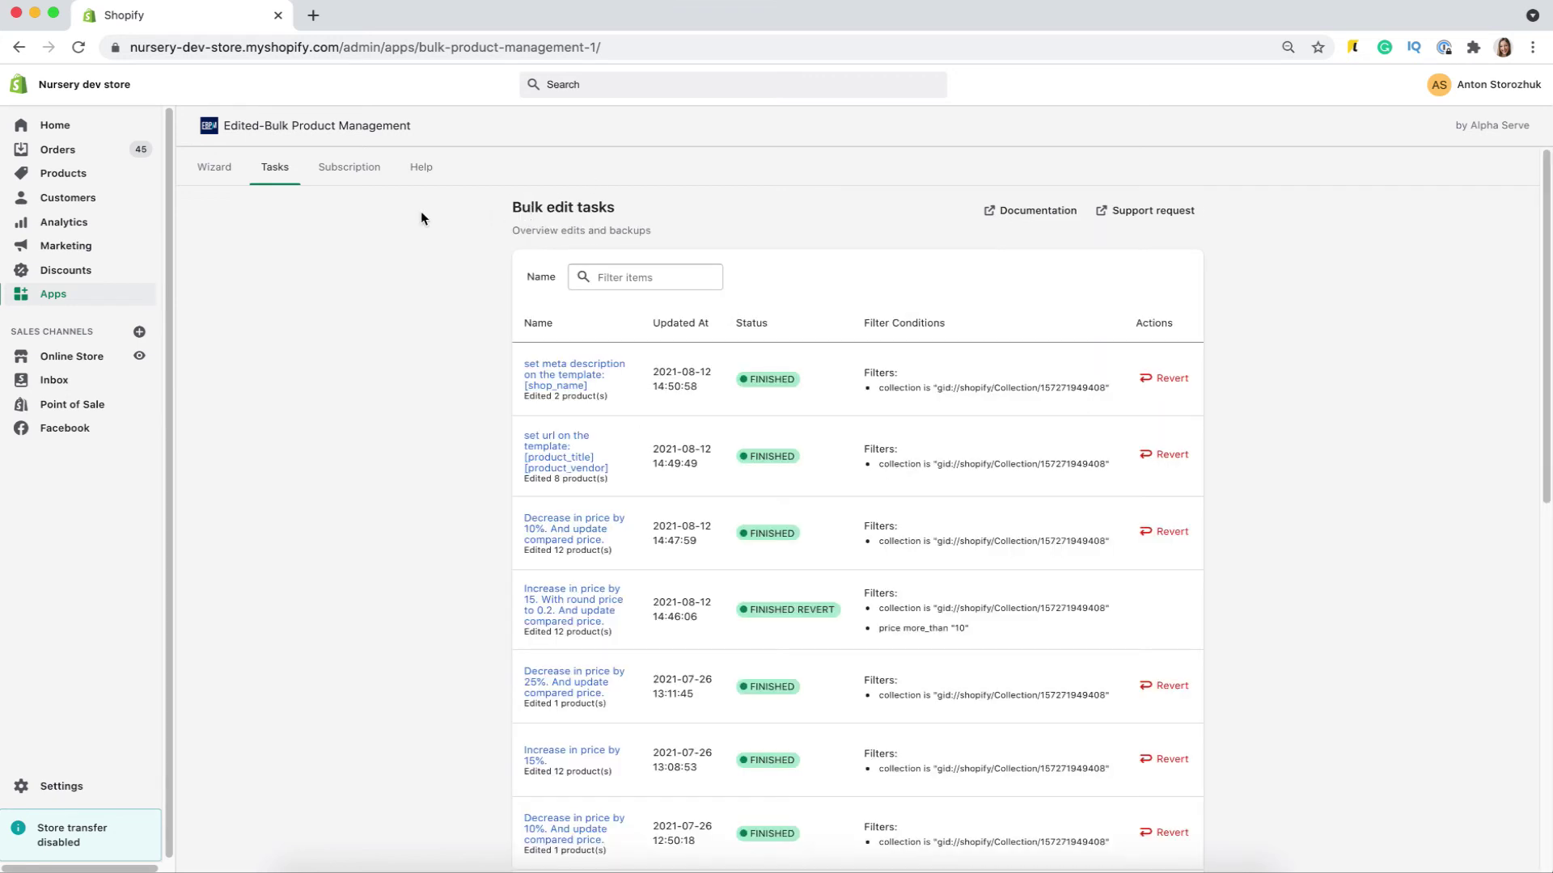
{"action": "left_click", "coordinate": [235, 173]}
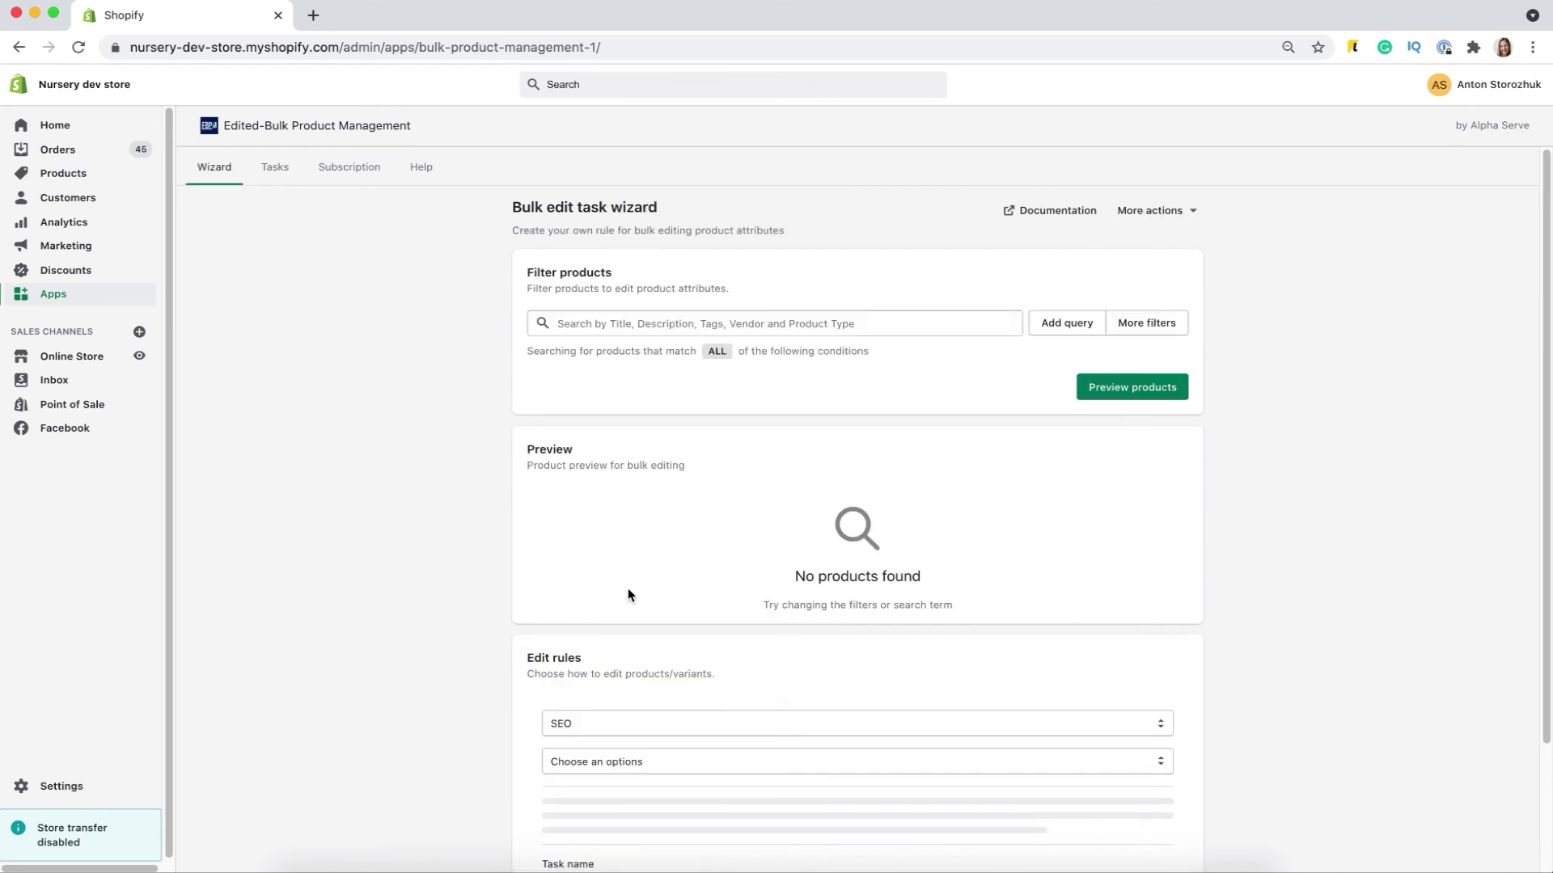
{"action": "left_click", "coordinate": [638, 762]}
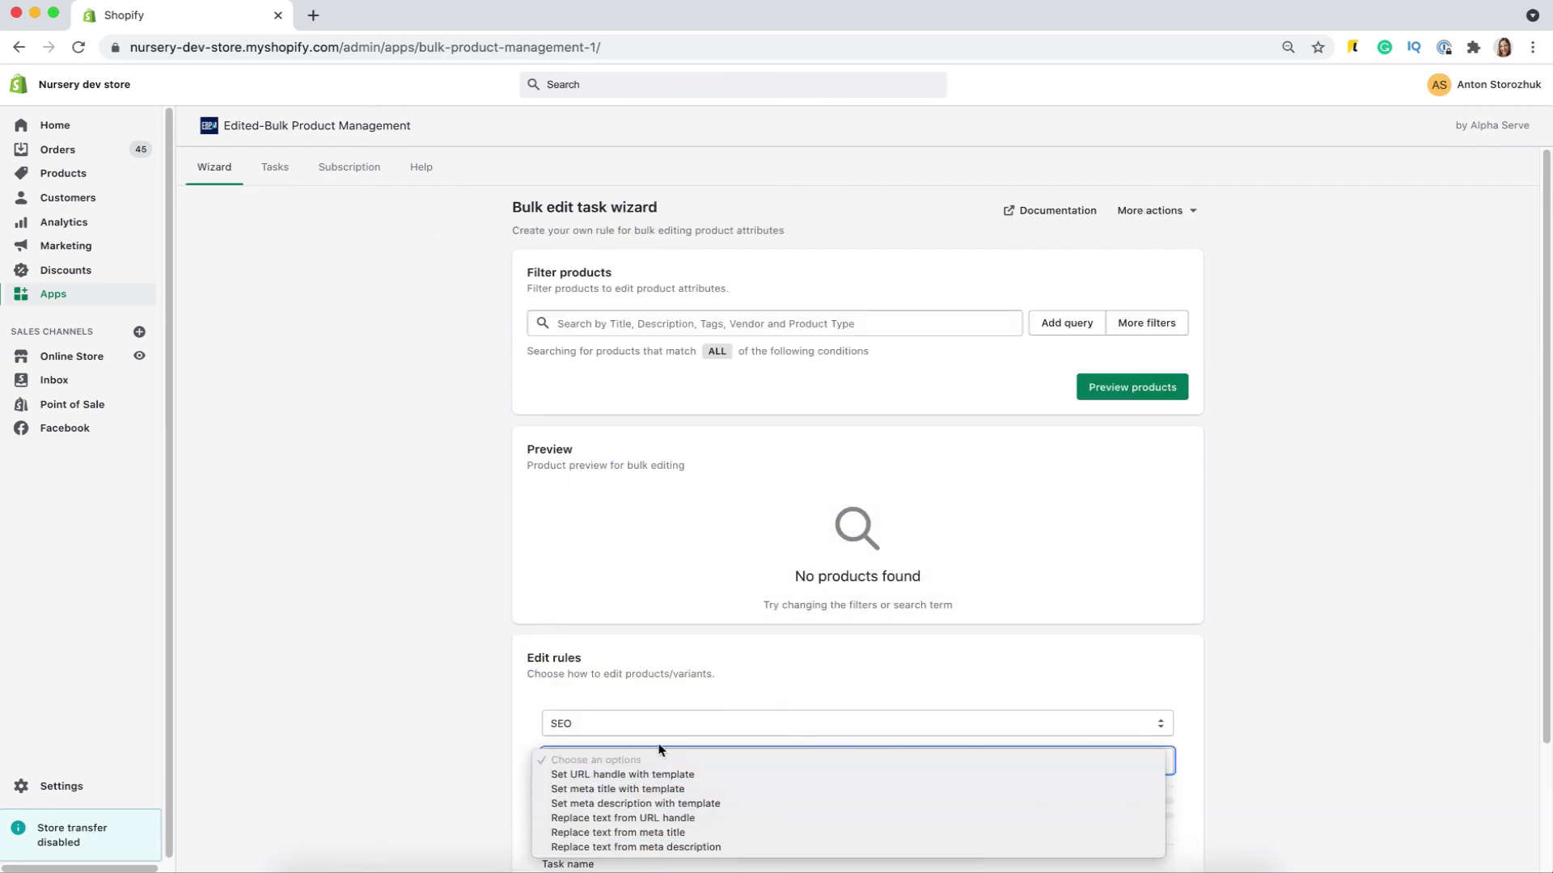
{"action": "left_click", "coordinate": [860, 645]}
{"action": "scroll", "coordinate": [812, 694], "scroll_direction": "down", "scroll_amount": 3}
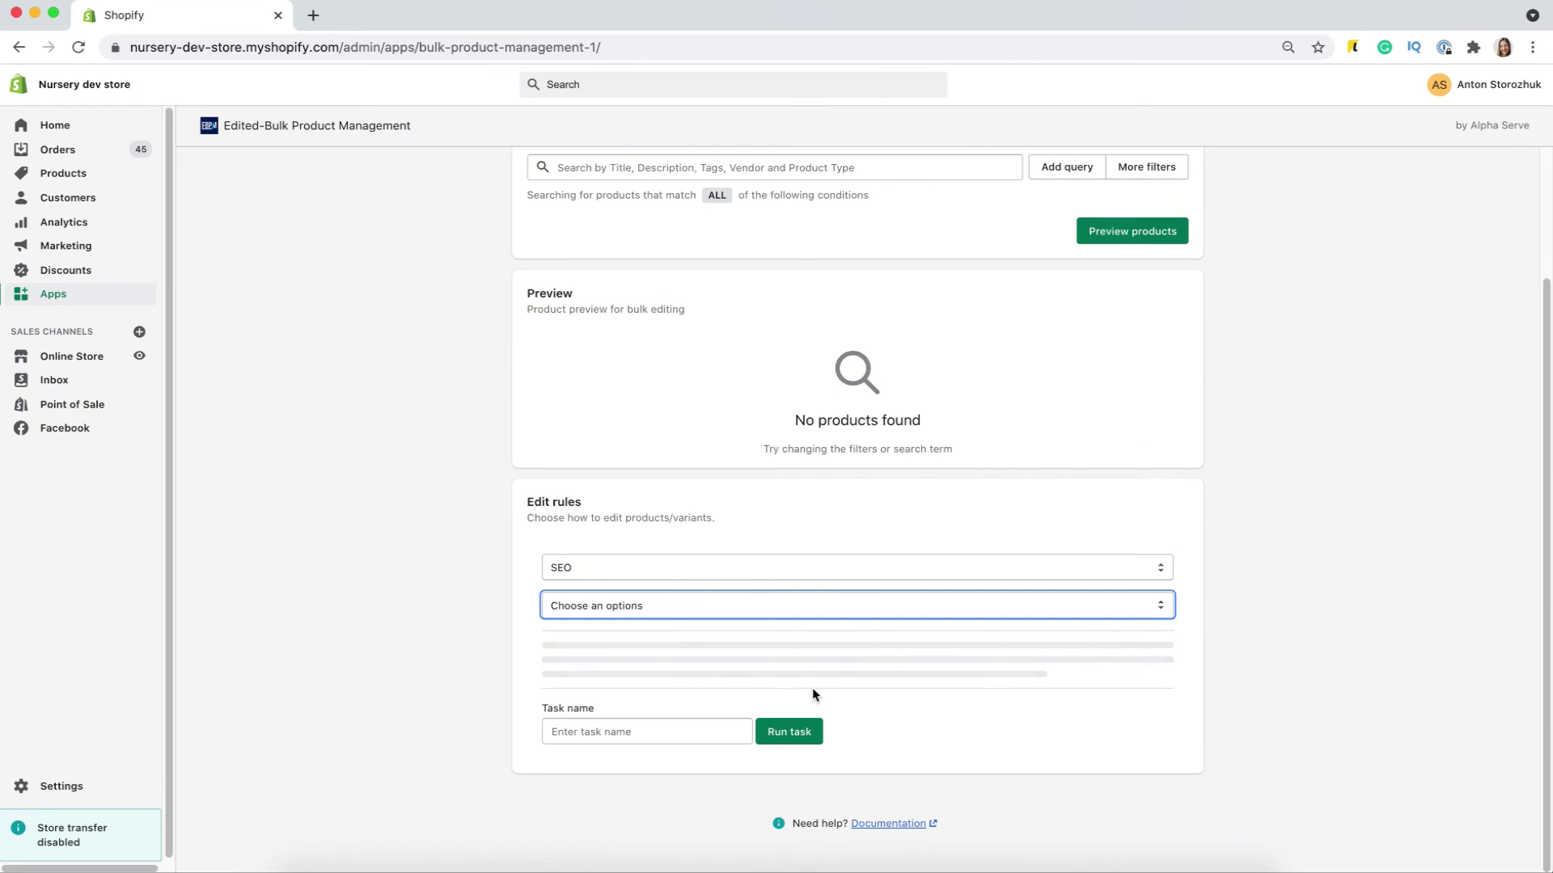
{"action": "scroll", "coordinate": [812, 694], "scroll_direction": "up", "scroll_amount": 3}
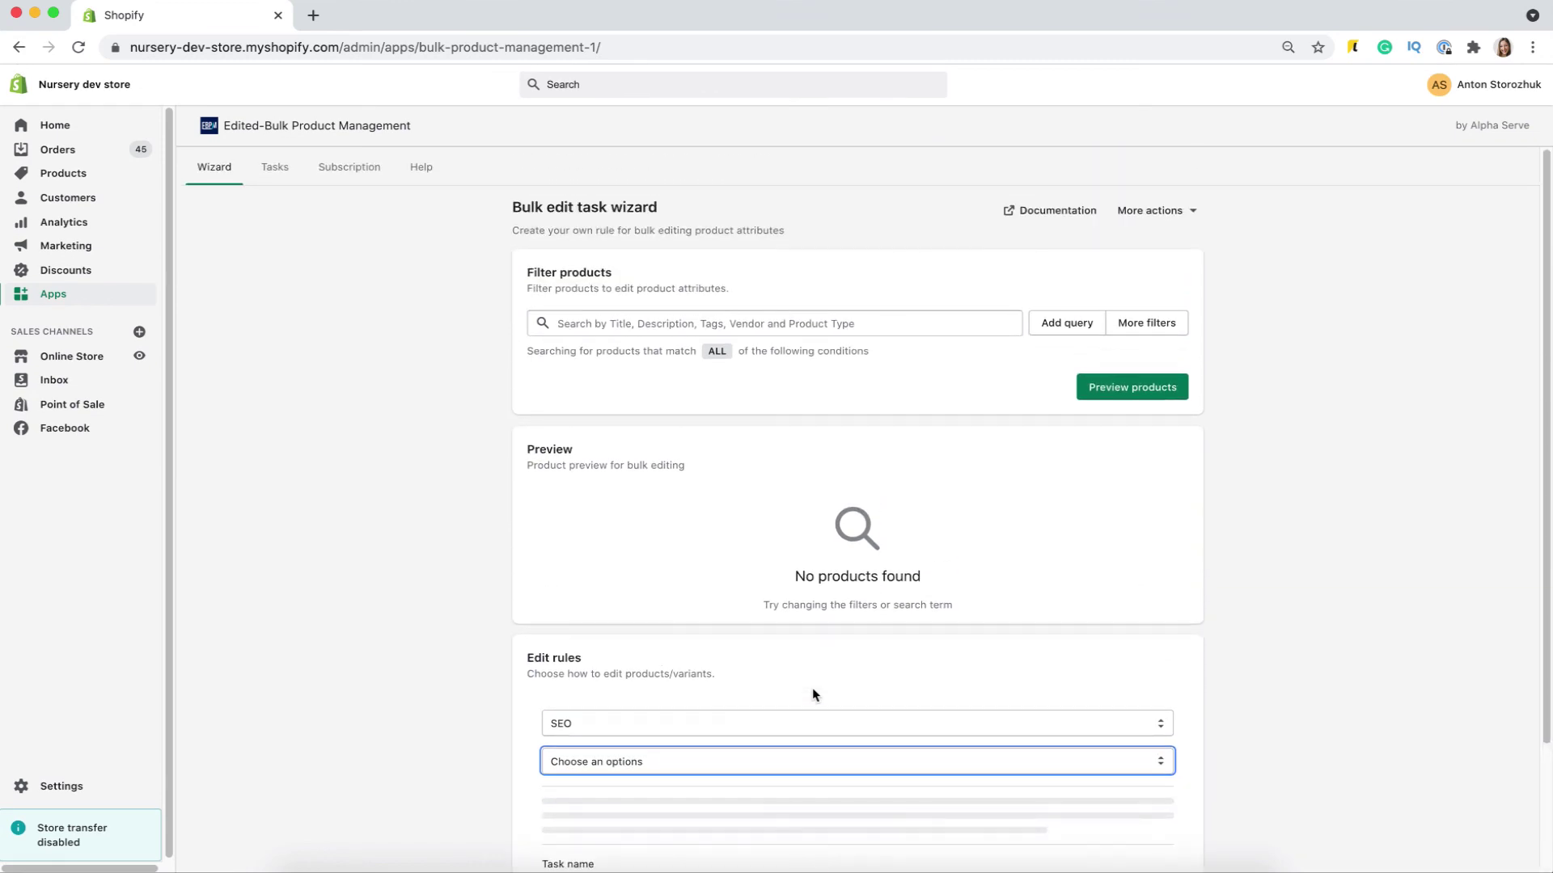
Open the app's Confluence documentation and read through its Installation Guide page
{"action": "left_click", "coordinate": [1041, 212]}
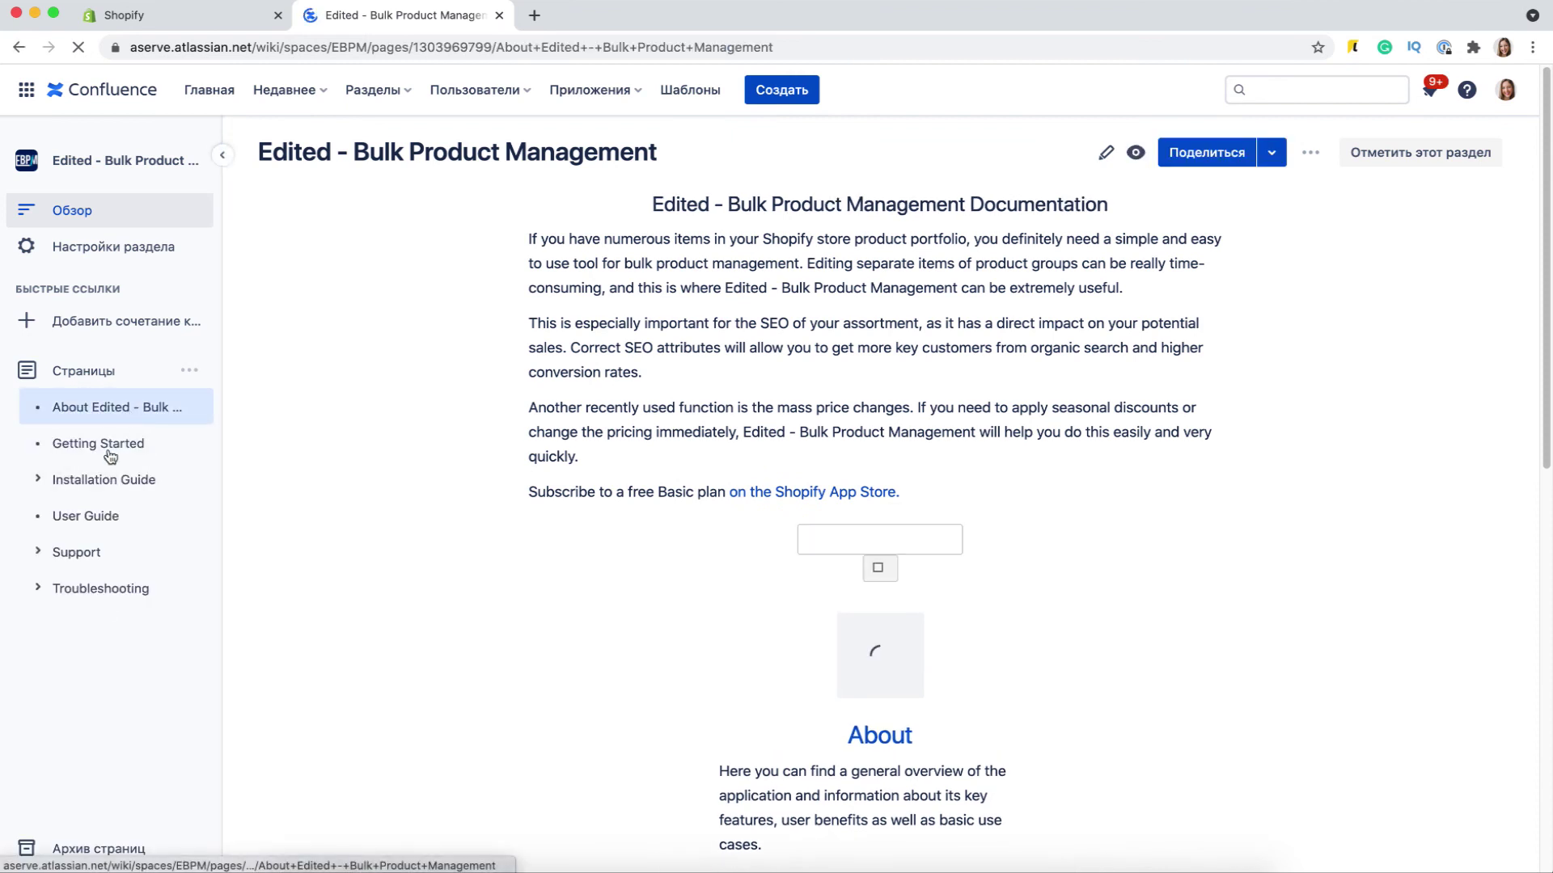
{"action": "left_click", "coordinate": [94, 483]}
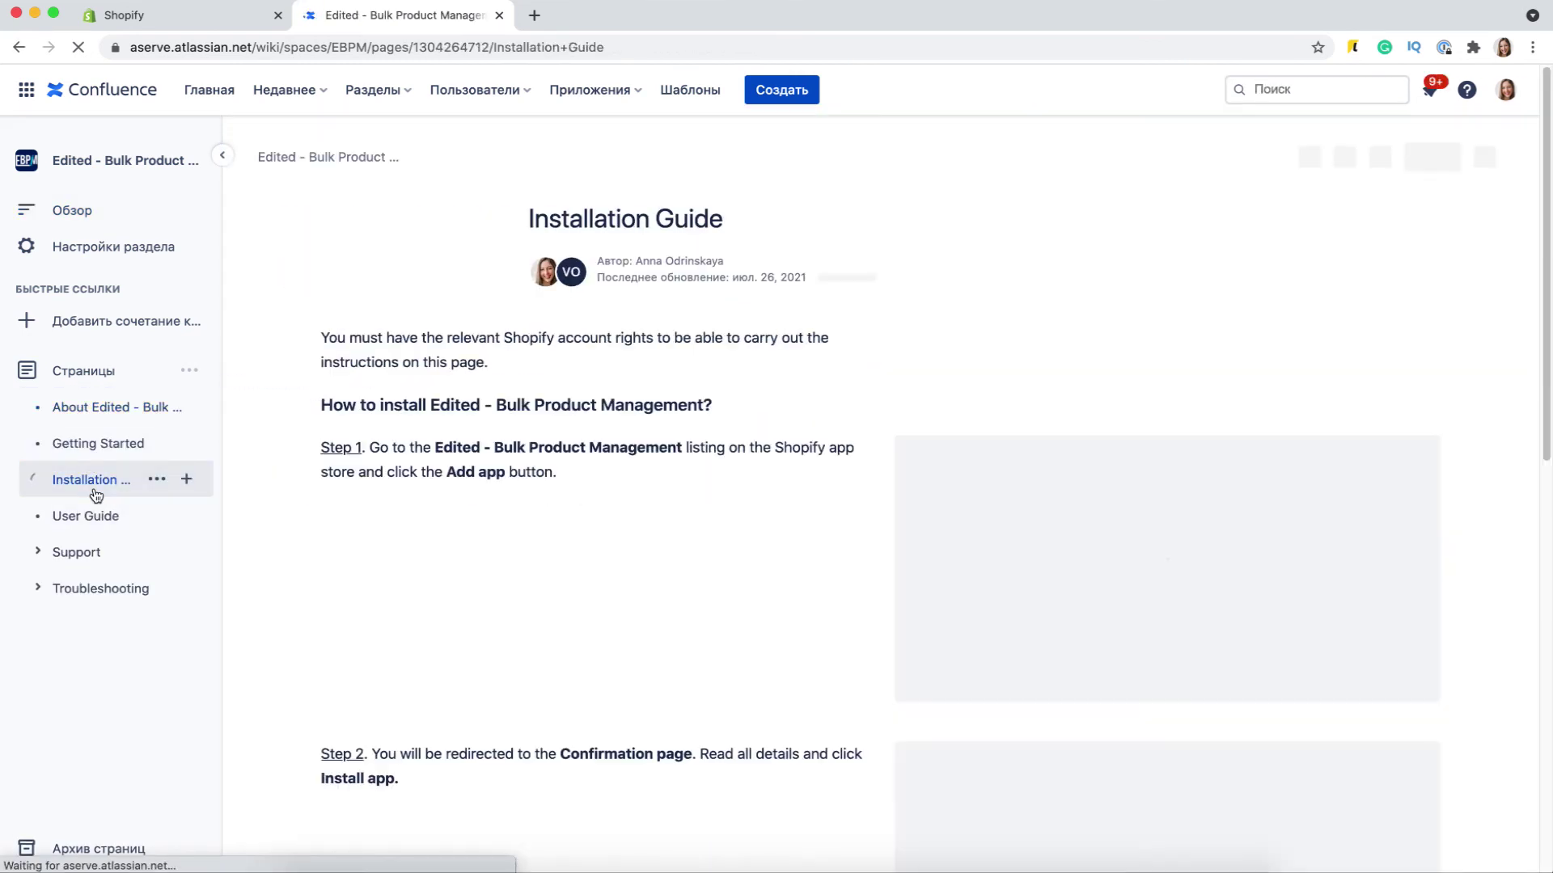
{"action": "scroll", "coordinate": [710, 681], "scroll_direction": "down", "scroll_amount": 10}
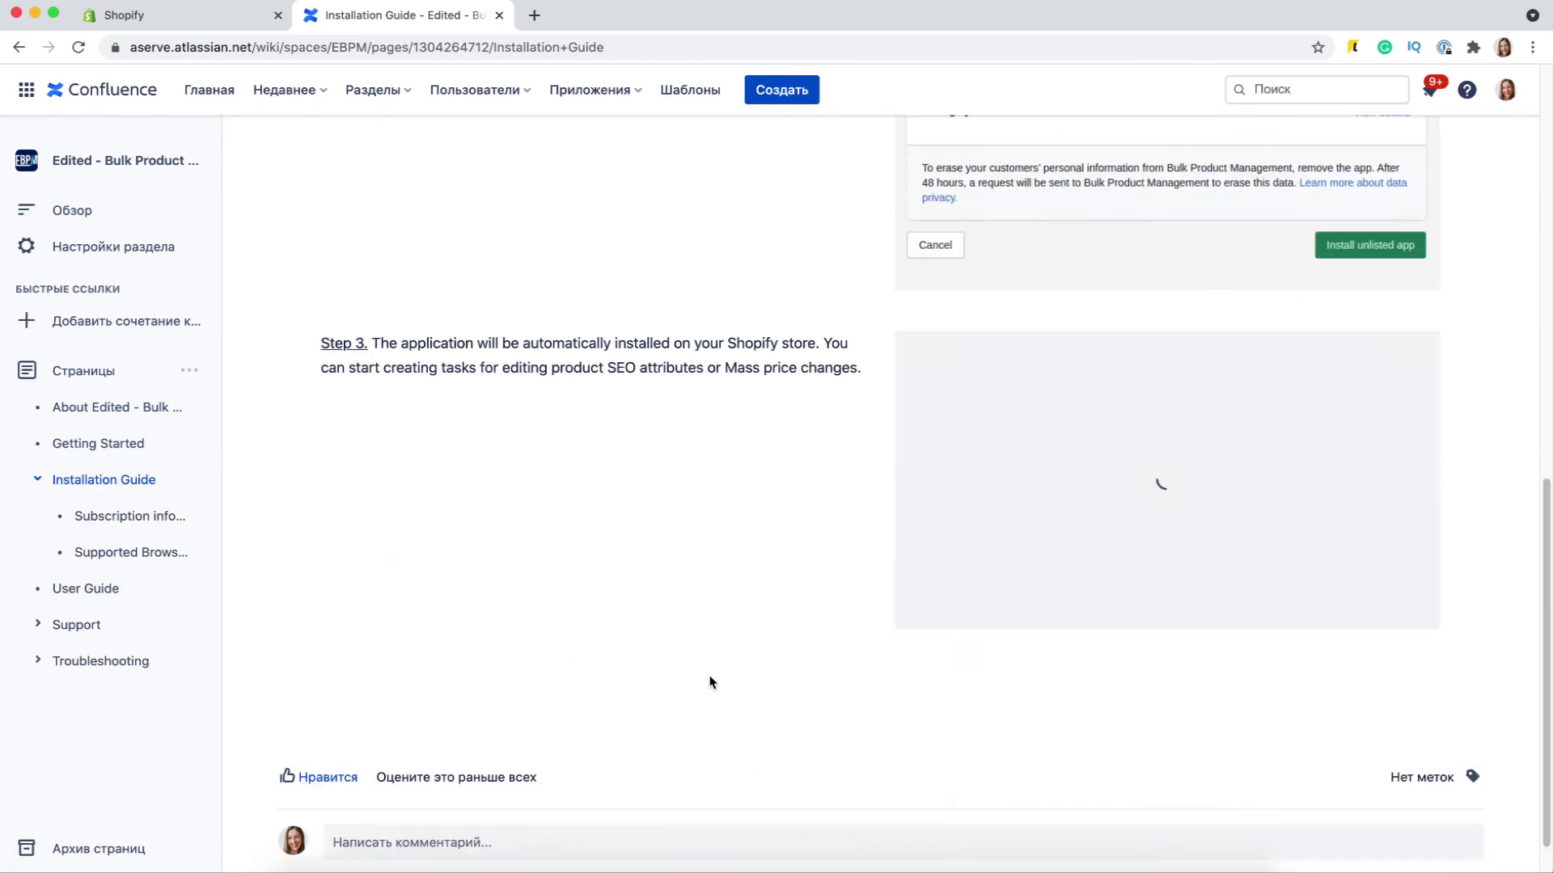
{"action": "scroll", "coordinate": [710, 682], "scroll_direction": "up", "scroll_amount": 5}
View the User Guide and Support pages, then return to the Shopify bulk edit wizard
{"action": "left_click", "coordinate": [86, 588]}
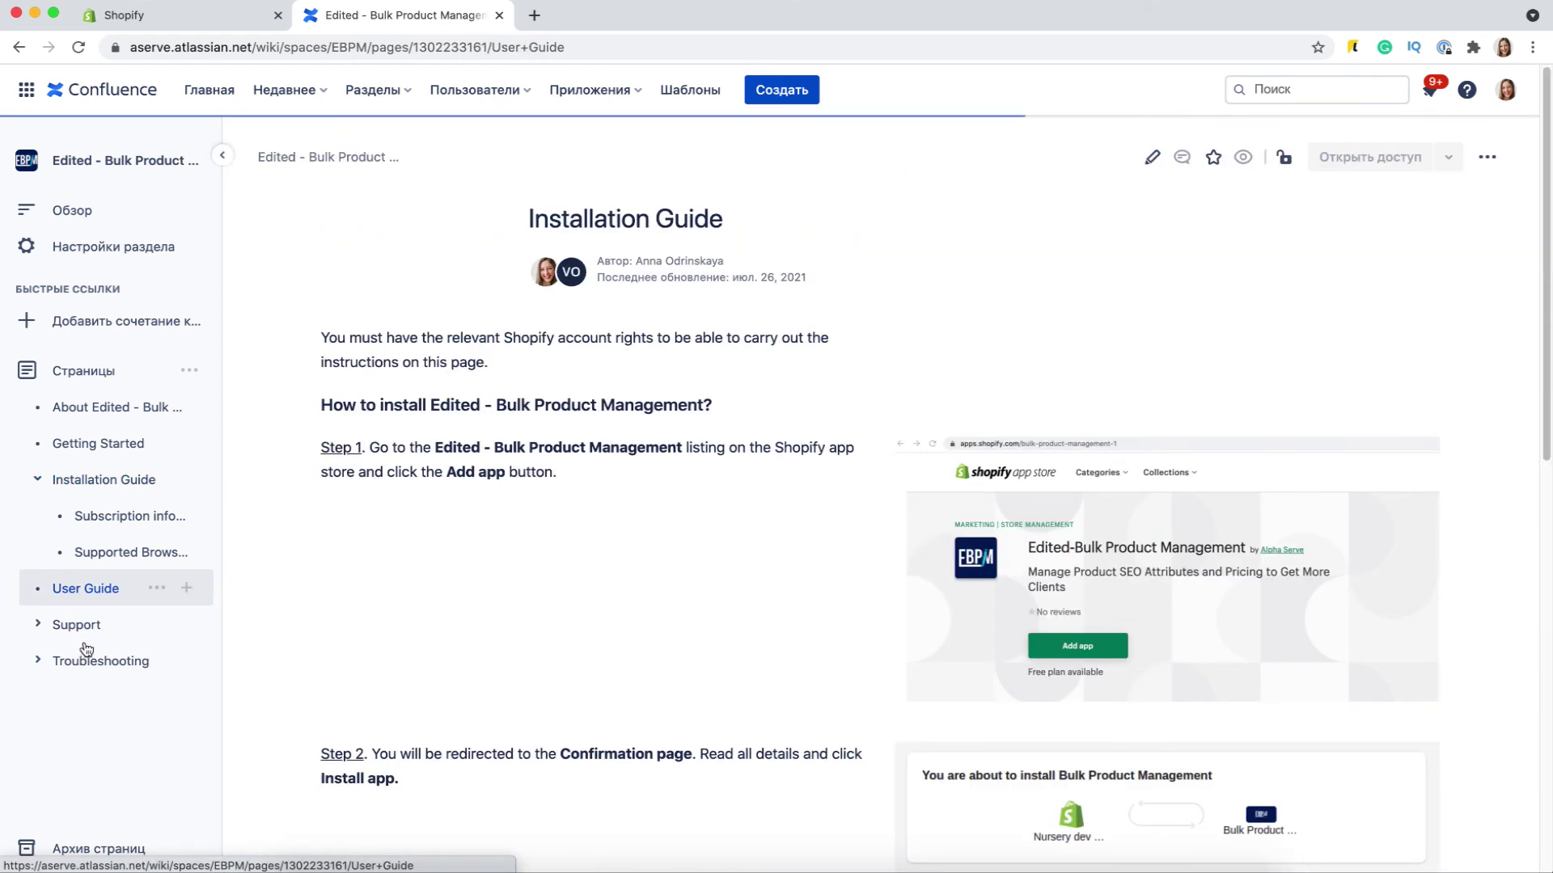
{"action": "left_click", "coordinate": [72, 629]}
{"action": "scroll", "coordinate": [461, 583], "scroll_direction": "down", "scroll_amount": 6}
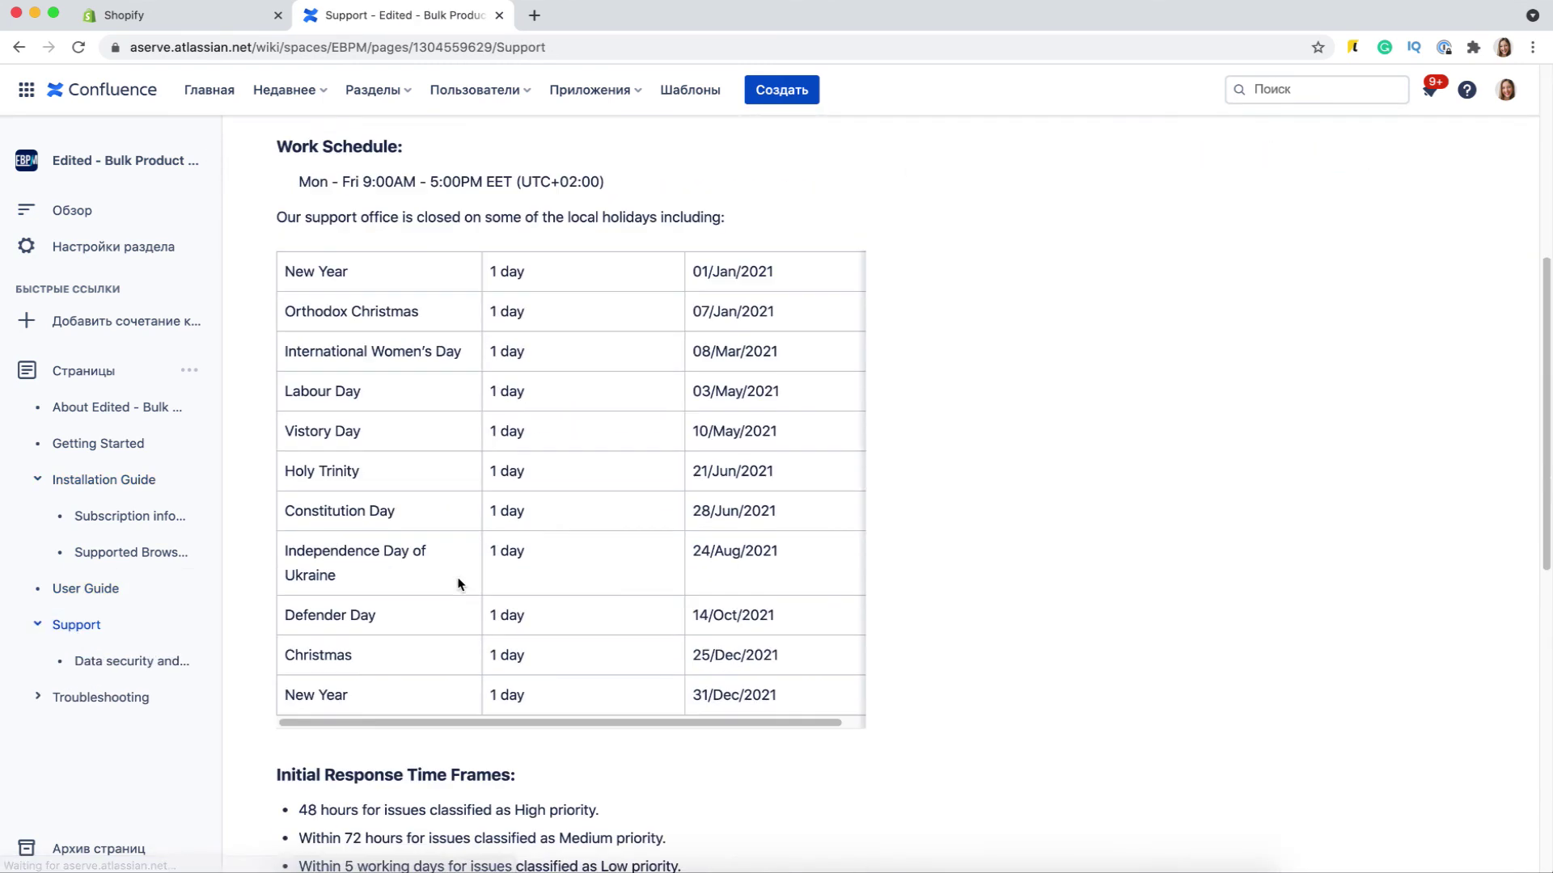
{"action": "scroll", "coordinate": [372, 356], "scroll_direction": "up", "scroll_amount": 4}
{"action": "left_click", "coordinate": [214, 15]}
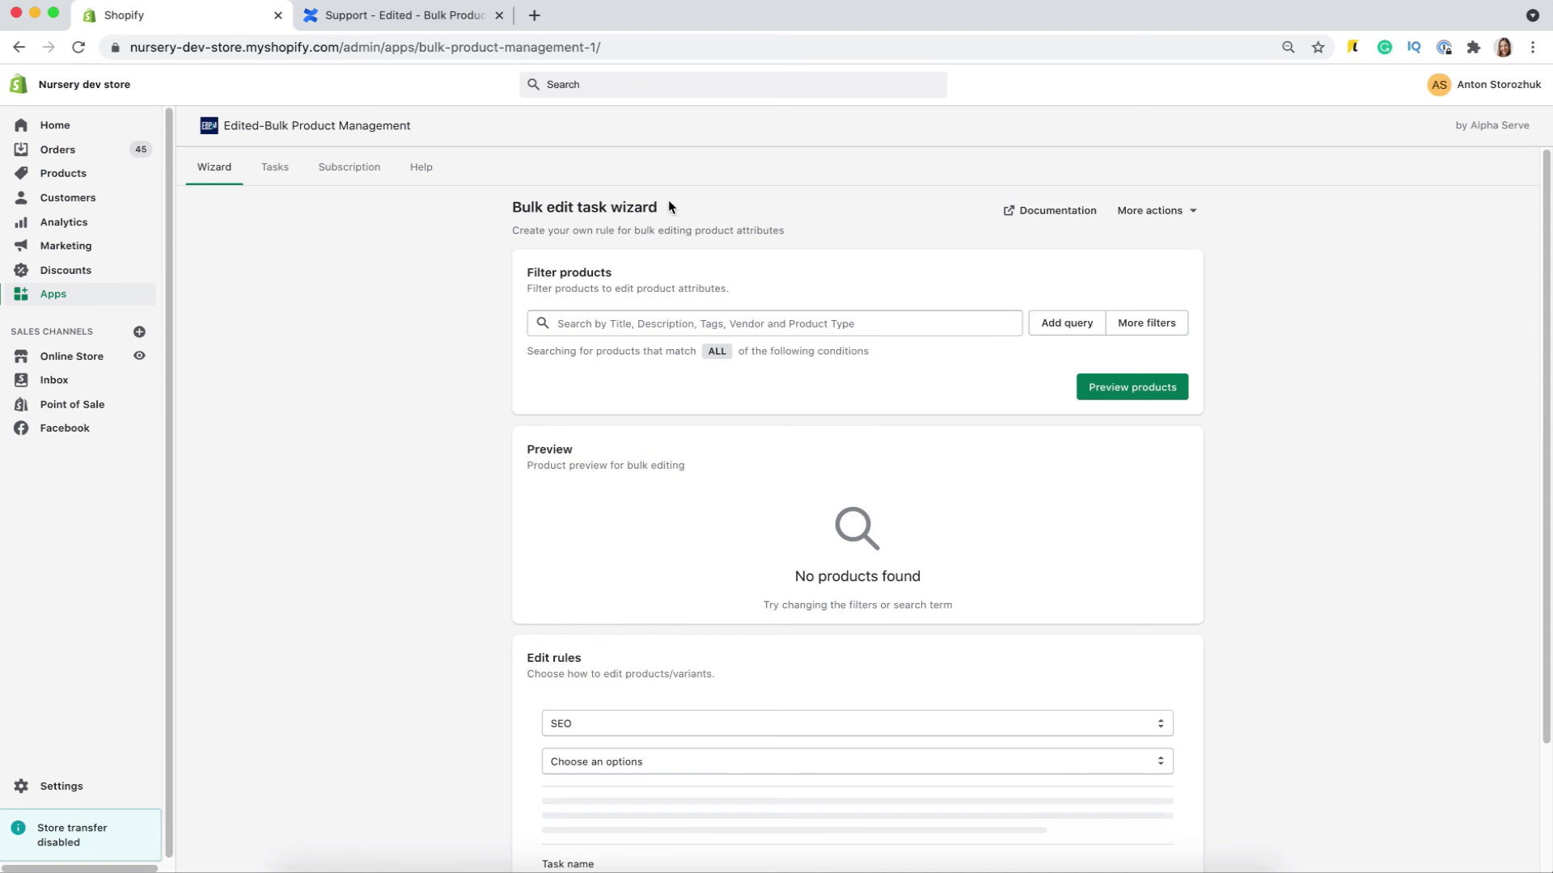
Check More actions and the Tasks list, then view the Free and $9.99/month Basic plans
{"action": "left_click", "coordinate": [1195, 215]}
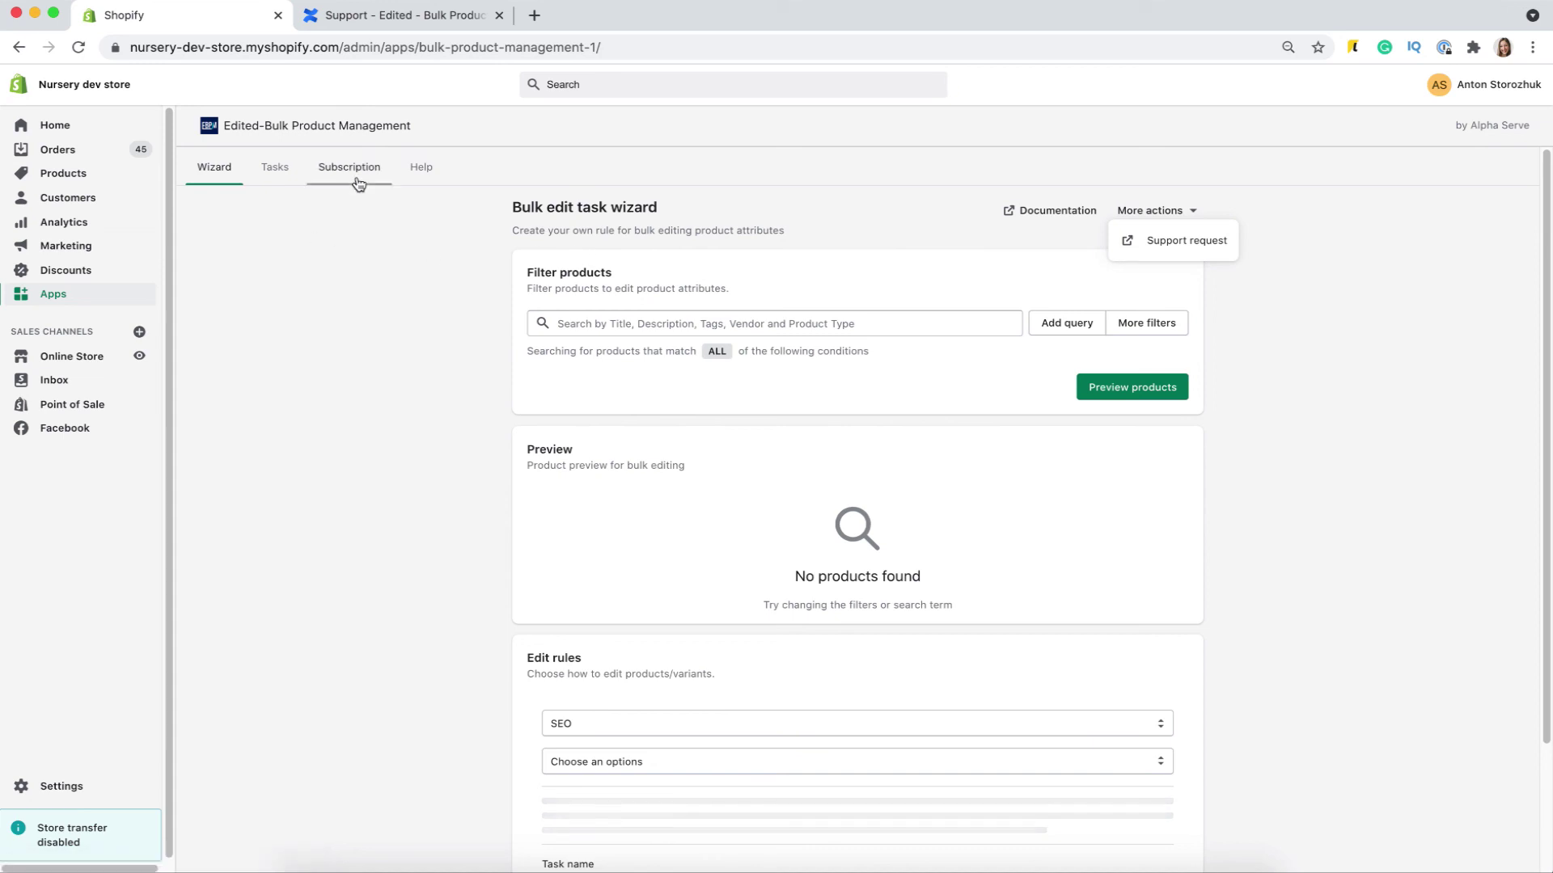
{"action": "left_click", "coordinate": [285, 171]}
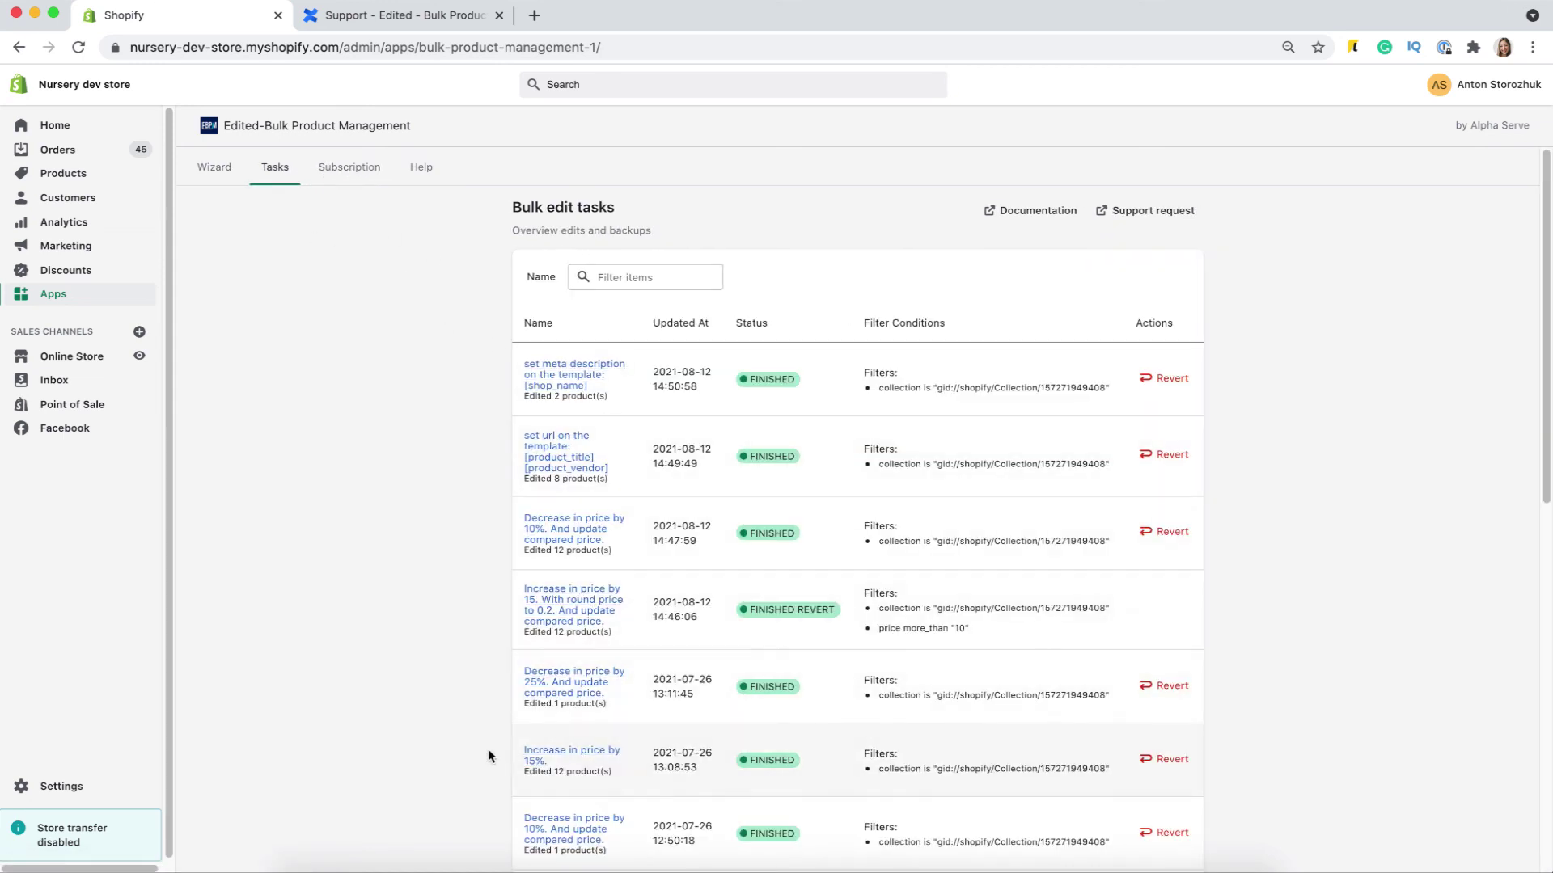
{"action": "left_click", "coordinate": [332, 168]}
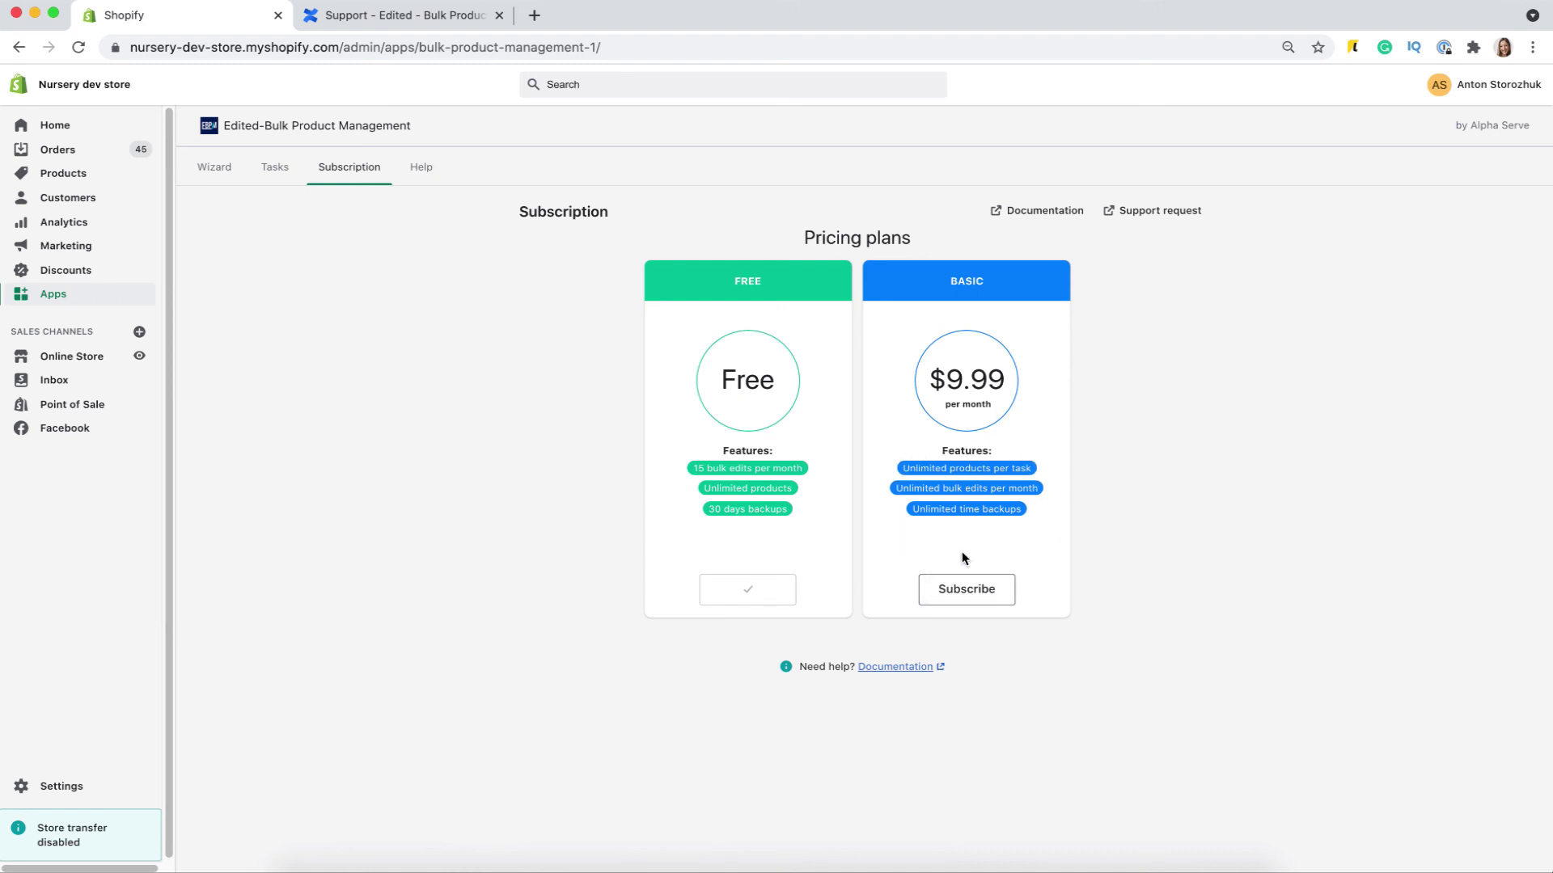
Read the Help page's About, Quick Start, edit history and revert instructions
{"action": "left_click", "coordinate": [422, 167]}
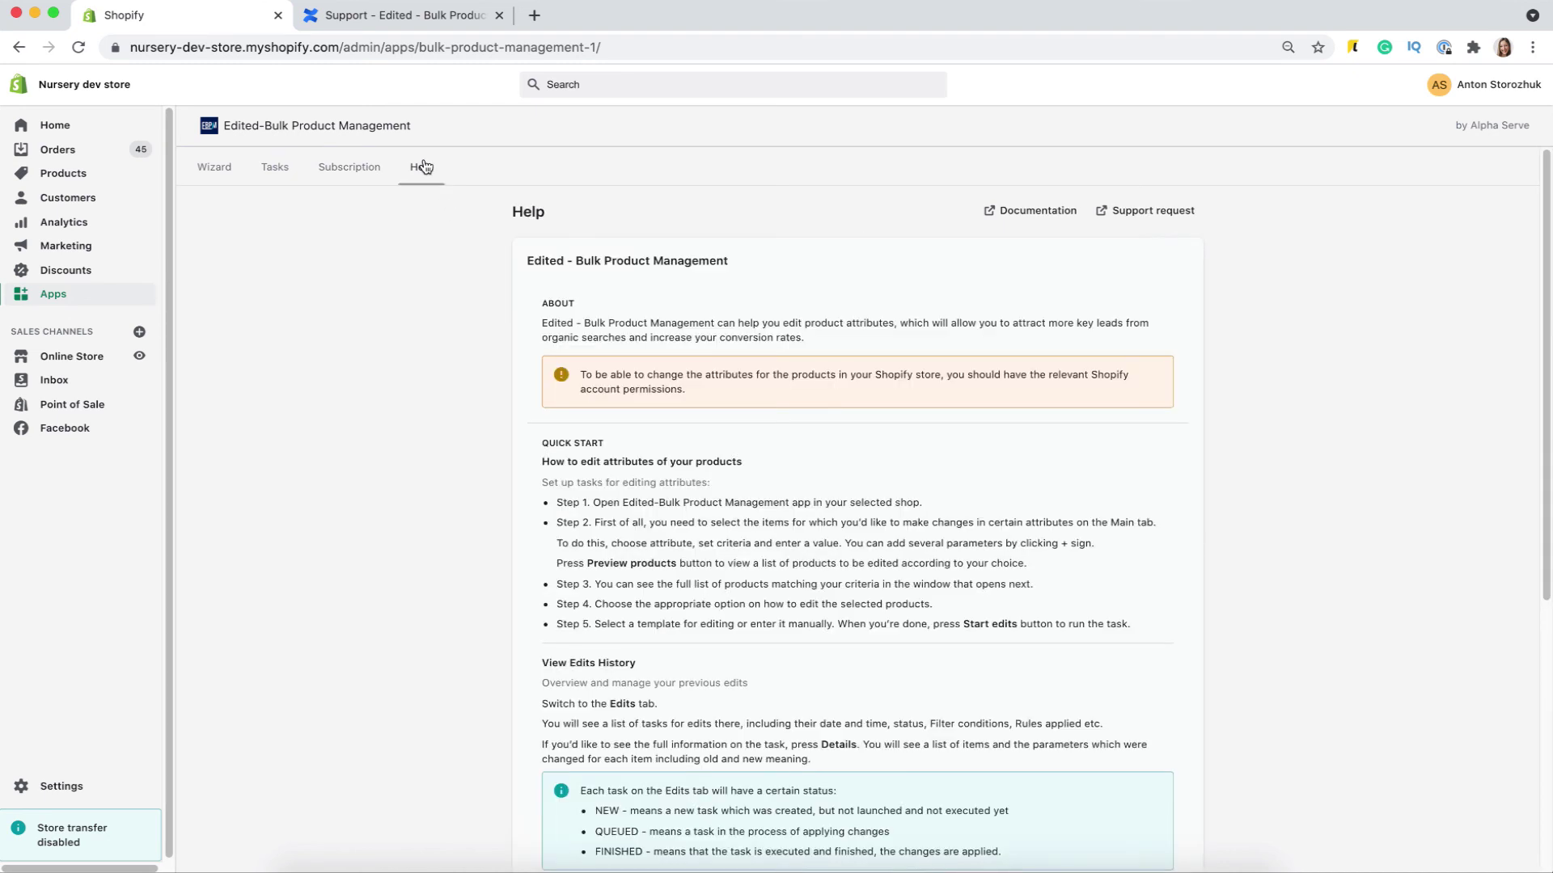
{"action": "scroll", "coordinate": [717, 539], "scroll_direction": "down", "scroll_amount": 5}
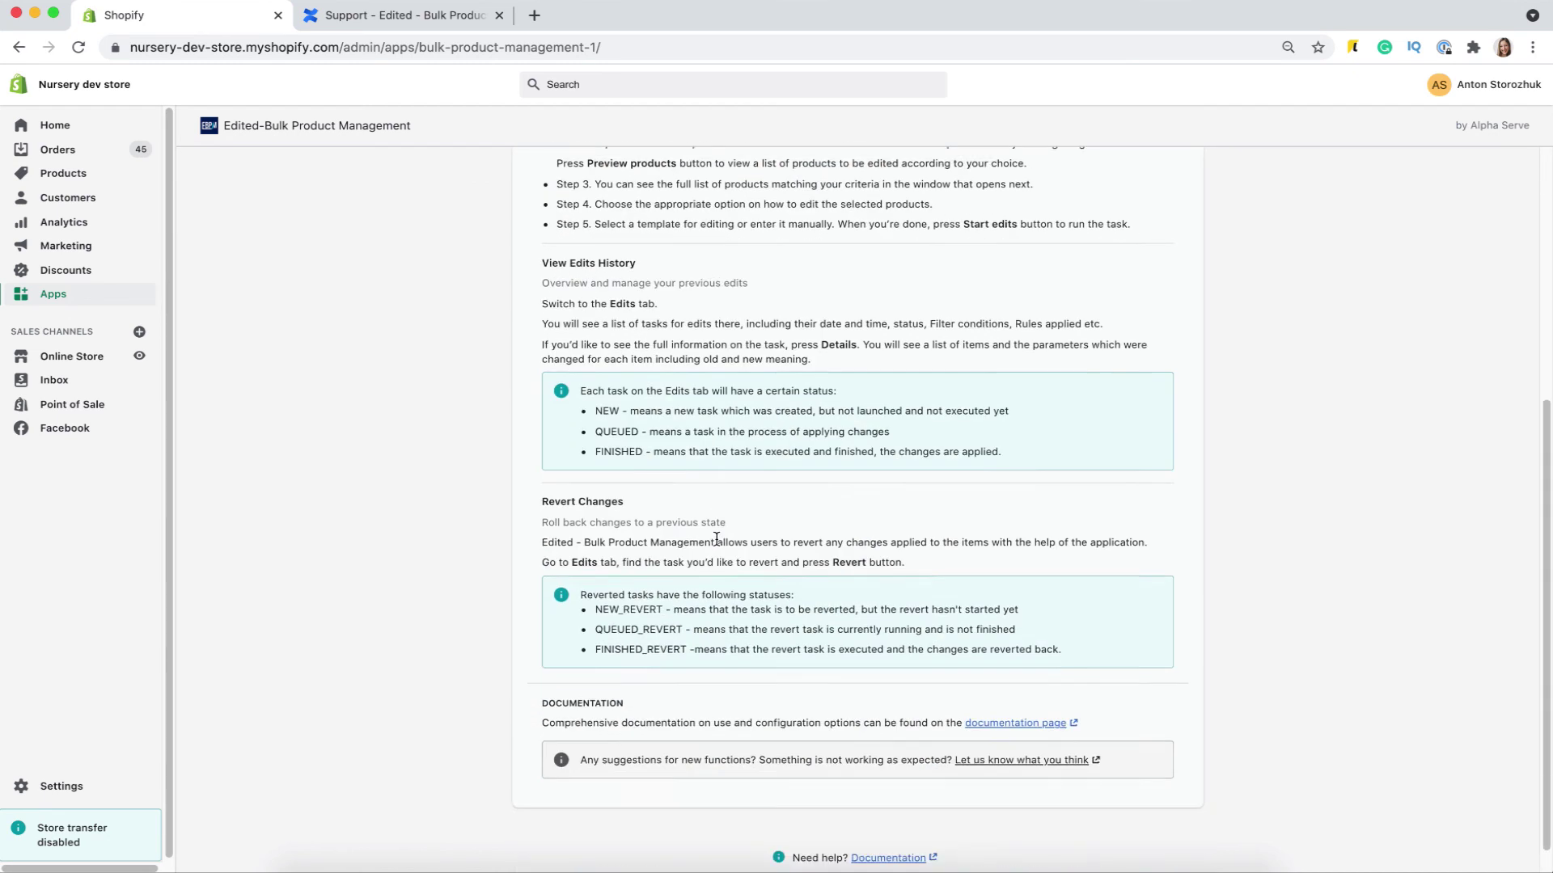
{"action": "scroll", "coordinate": [717, 539], "scroll_direction": "up", "scroll_amount": 5}
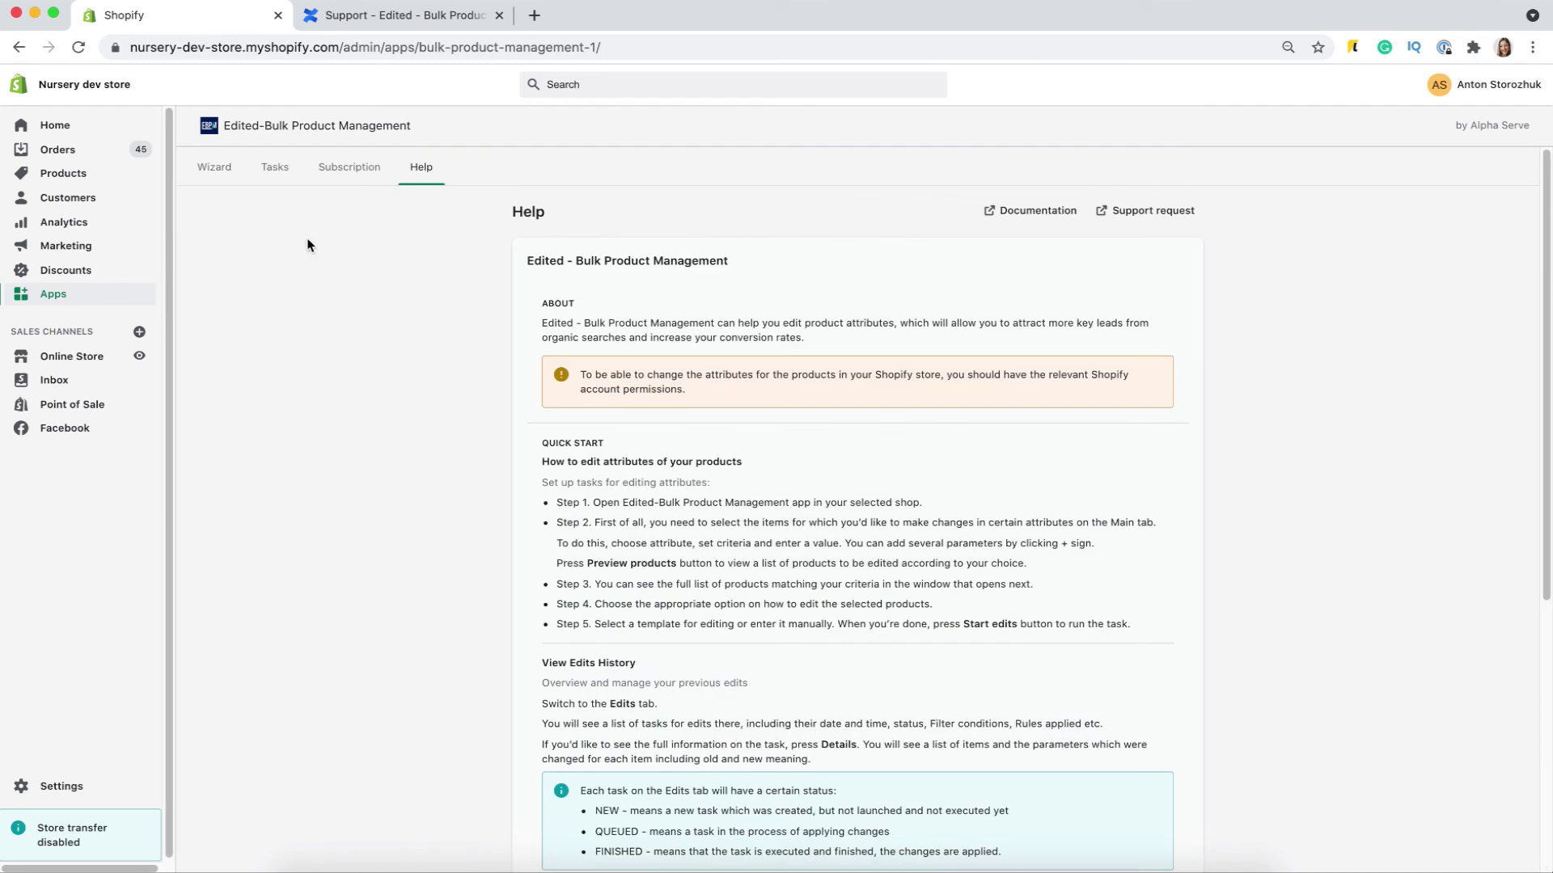